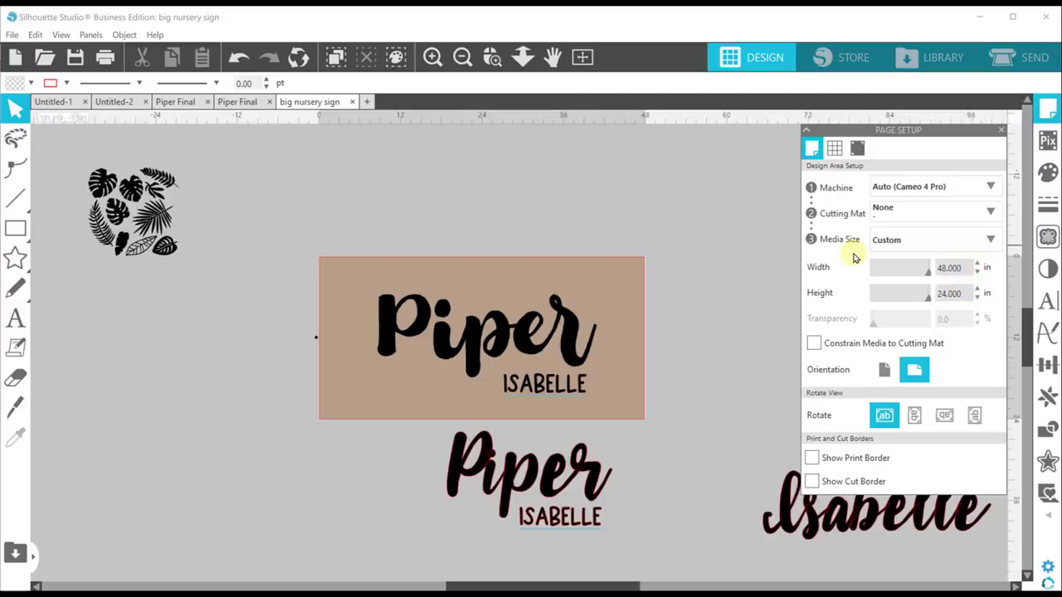
# Step: Change the fill colour of both name texts on the brown sign board from black to white
pyautogui.moveTo(628, 585)
pyautogui.mouseDown()
pyautogui.moveTo(735, 584)
pyautogui.moveTo(628, 574)
pyautogui.mouseUp()
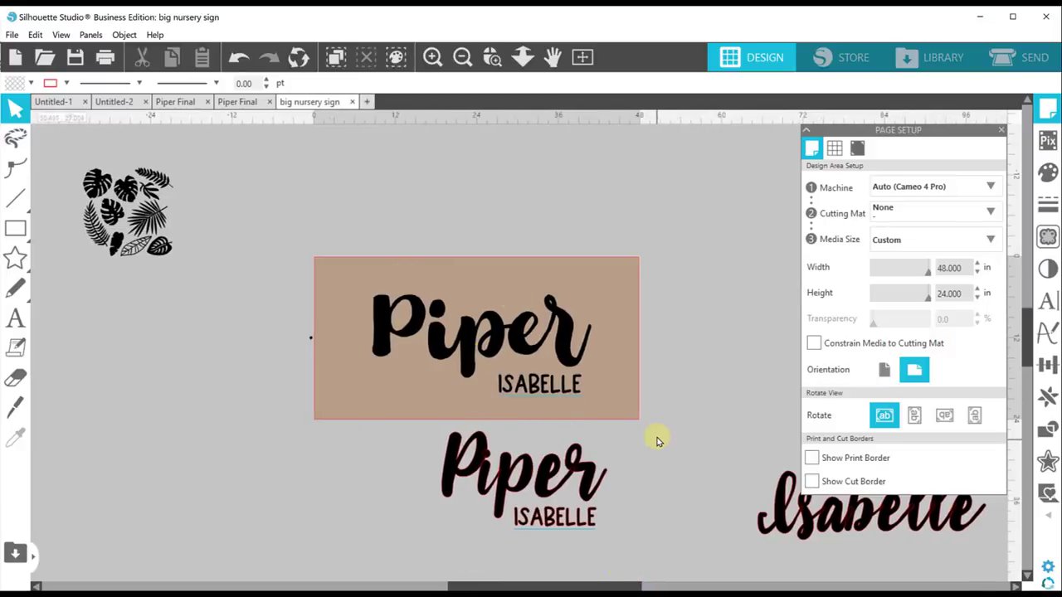
pyautogui.click(467, 345)
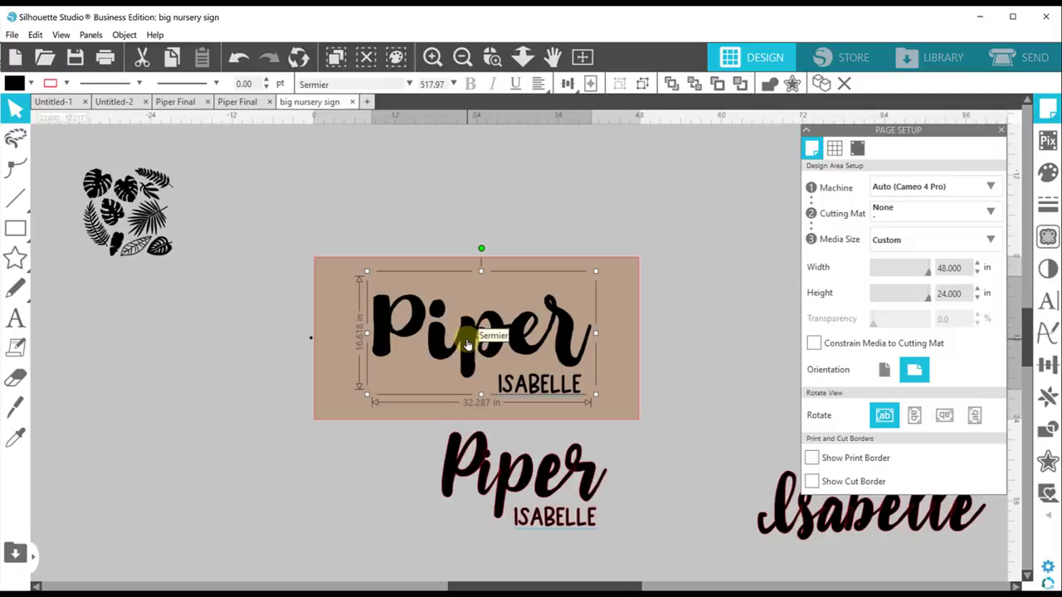
pyautogui.click(514, 387)
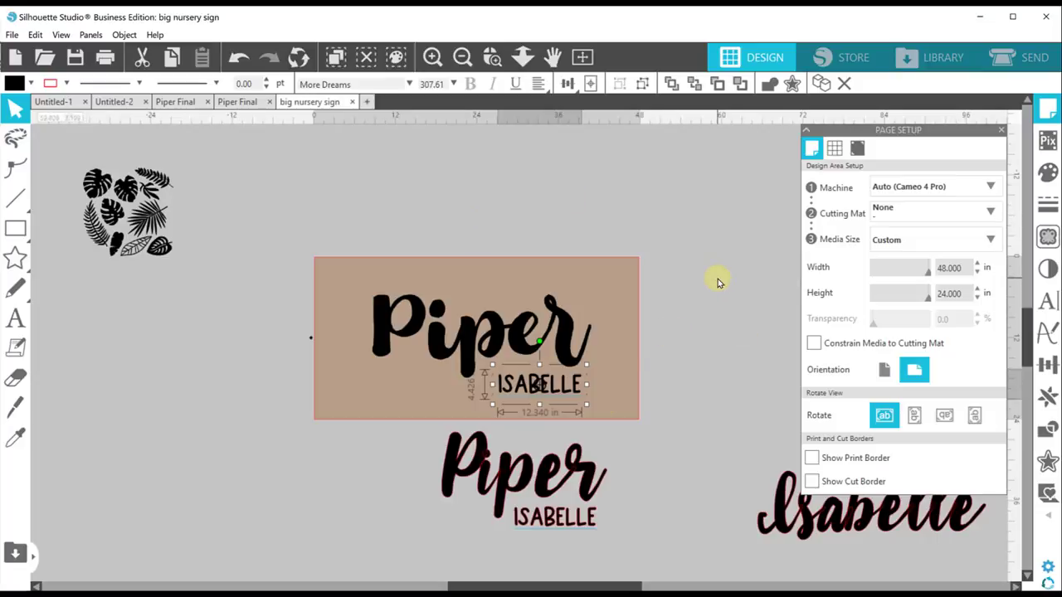
pyautogui.keyDown('shift'); pyautogui.click(471, 337); pyautogui.keyUp('shift')
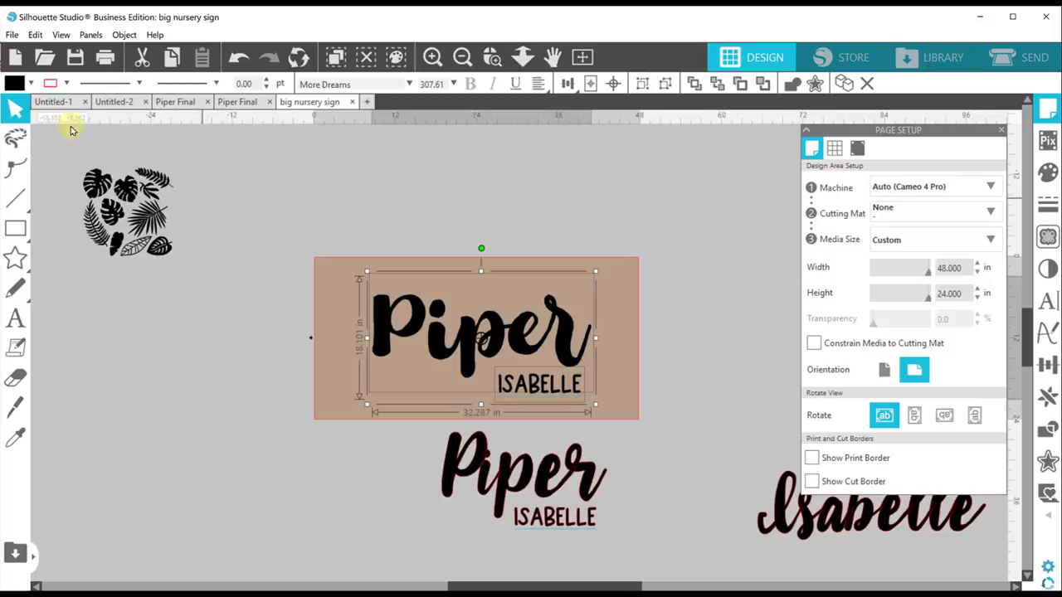
pyautogui.click(31, 84)
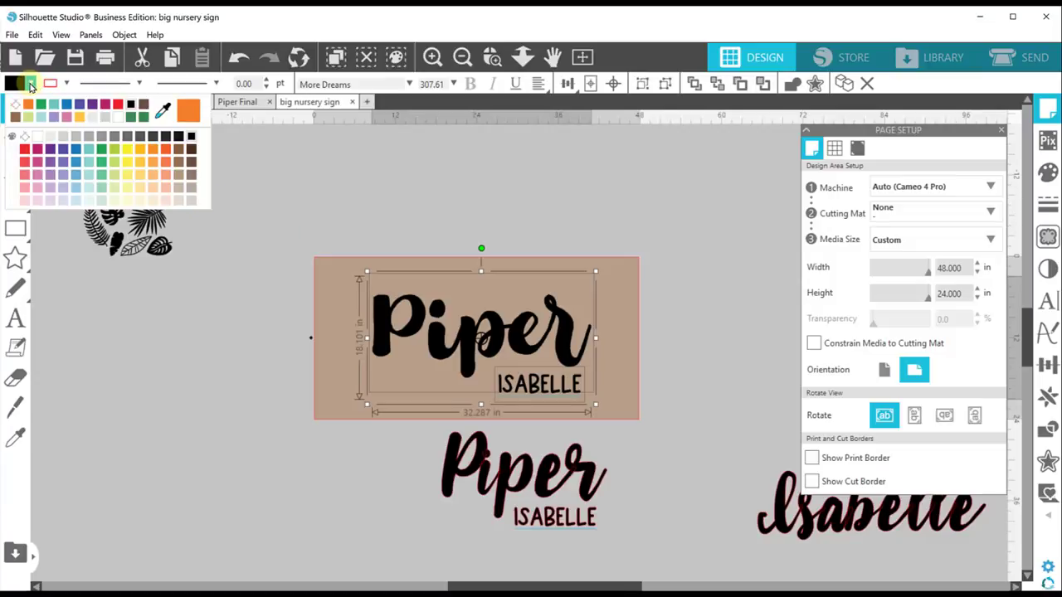
pyautogui.click(116, 117)
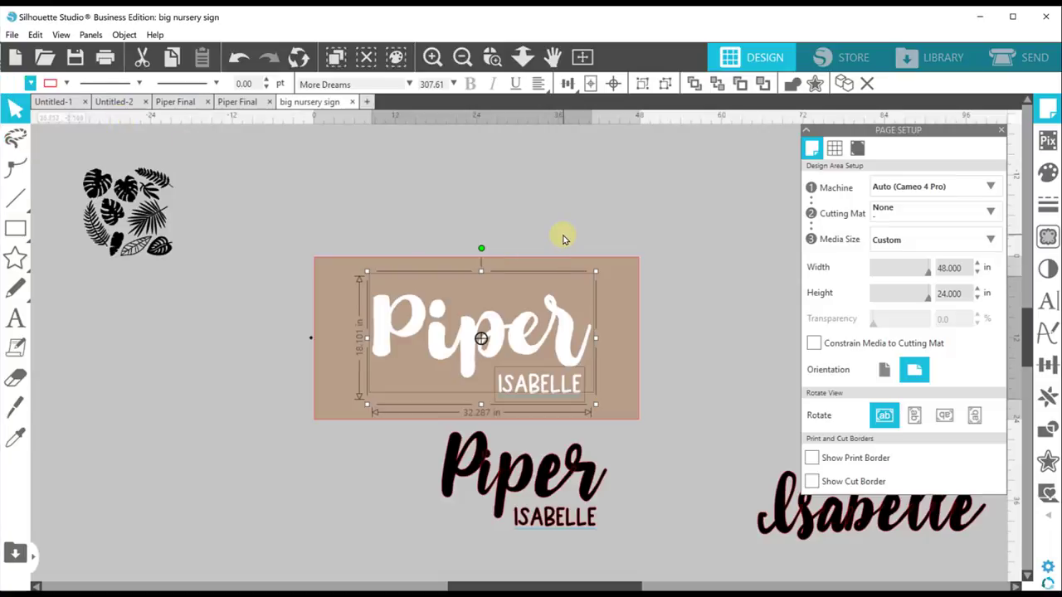
pyautogui.click(638, 195)
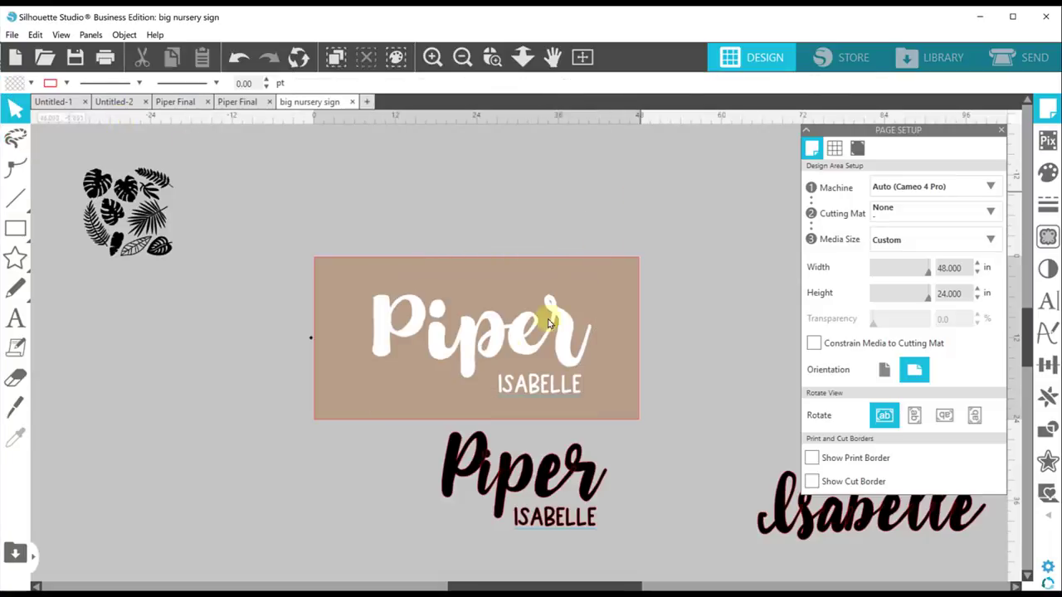
# Step: Select both white name texts together and shift them slightly lower on the board
pyautogui.click(474, 352)
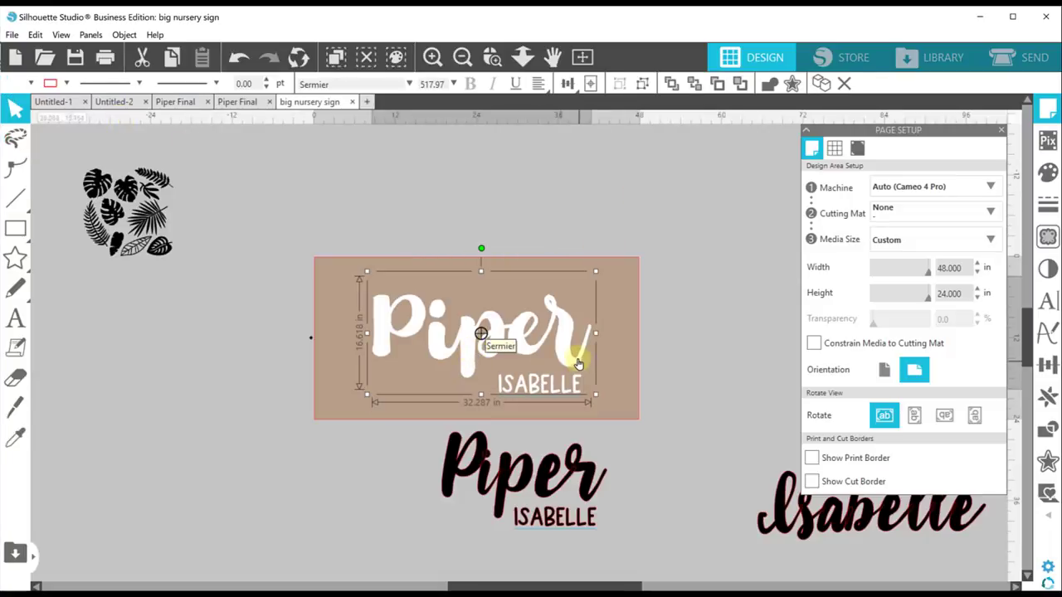
pyautogui.doubleClick(544, 390)
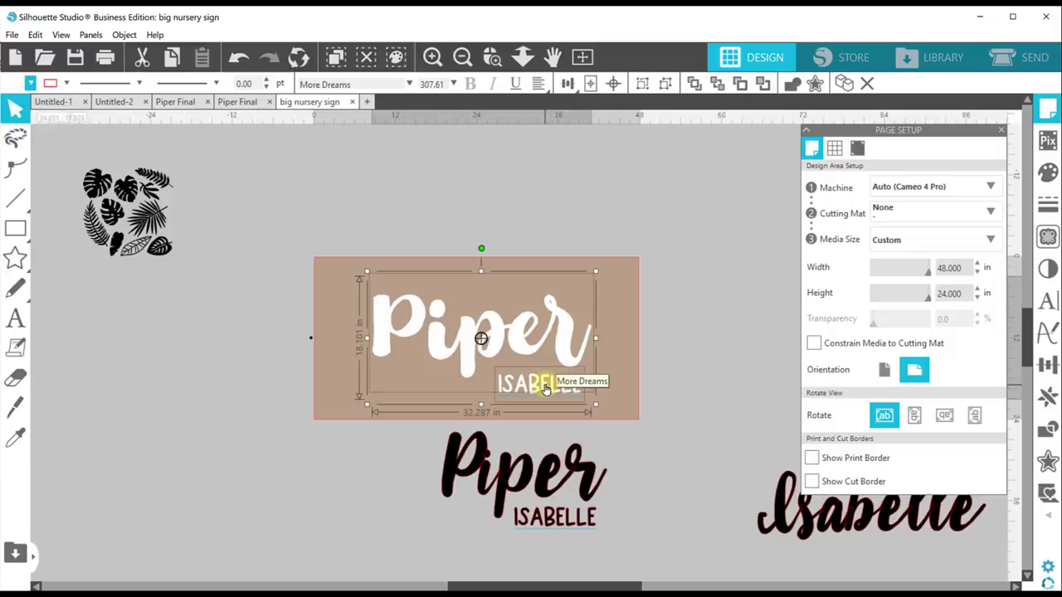
pyautogui.click(687, 325)
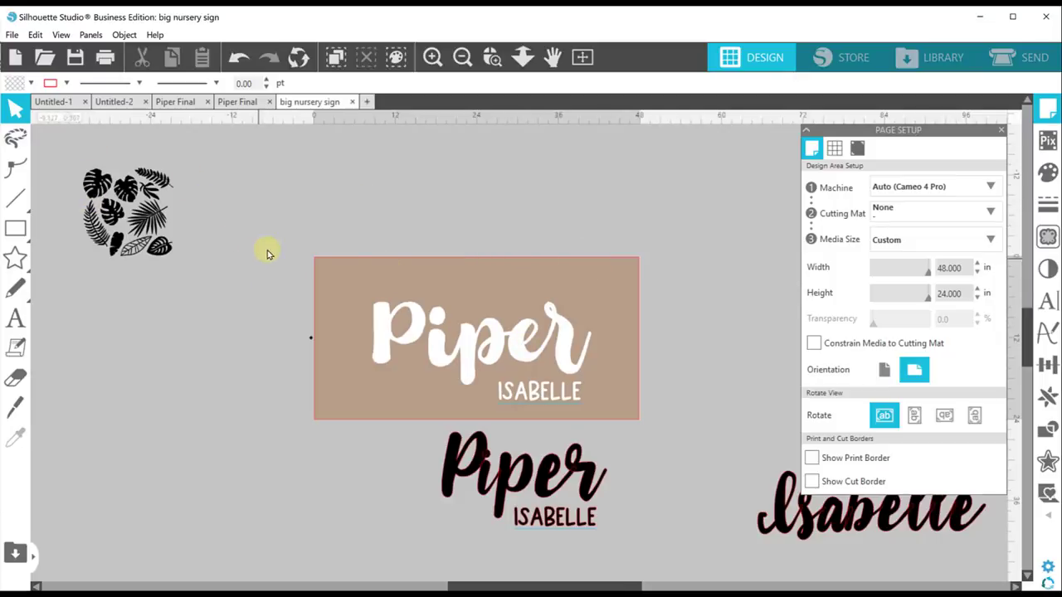
# Step: Check the finished sign design, then place the large monstera leaf at the board's upper-left corner, sized about 7.4 by 8.3 in
pyautogui.click(234, 104)
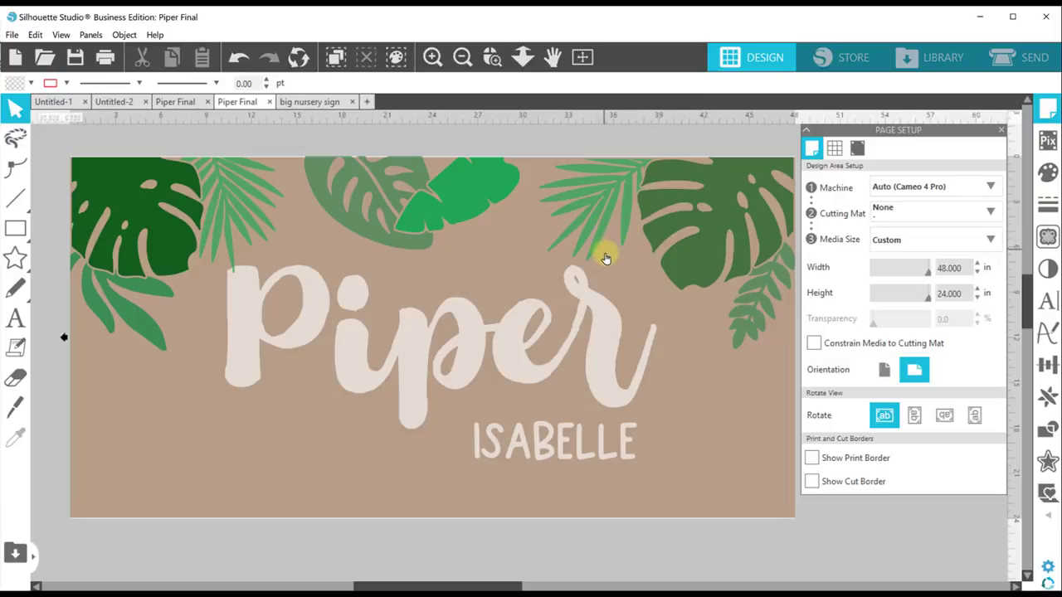
pyautogui.click(320, 101)
pyautogui.moveTo(123, 189); pyautogui.dragTo(253, 289)
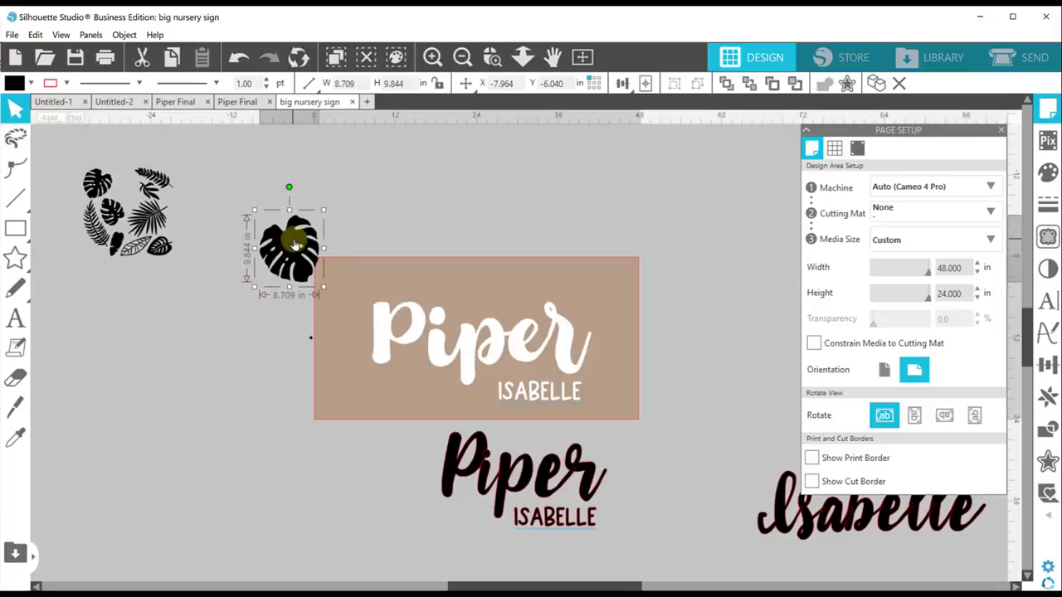
pyautogui.moveTo(294, 248); pyautogui.dragTo(336, 279)
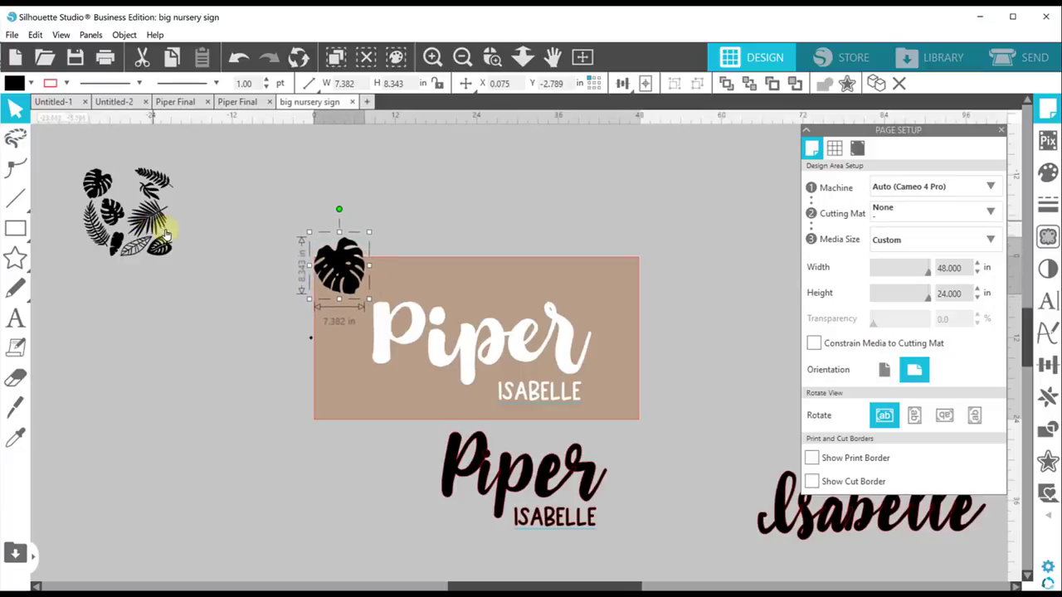
# Step: Bring in the palm leaf, flip it horizontally, and rotate it into place beside the large monstera leaf
pyautogui.moveTo(157, 221); pyautogui.dragTo(398, 226)
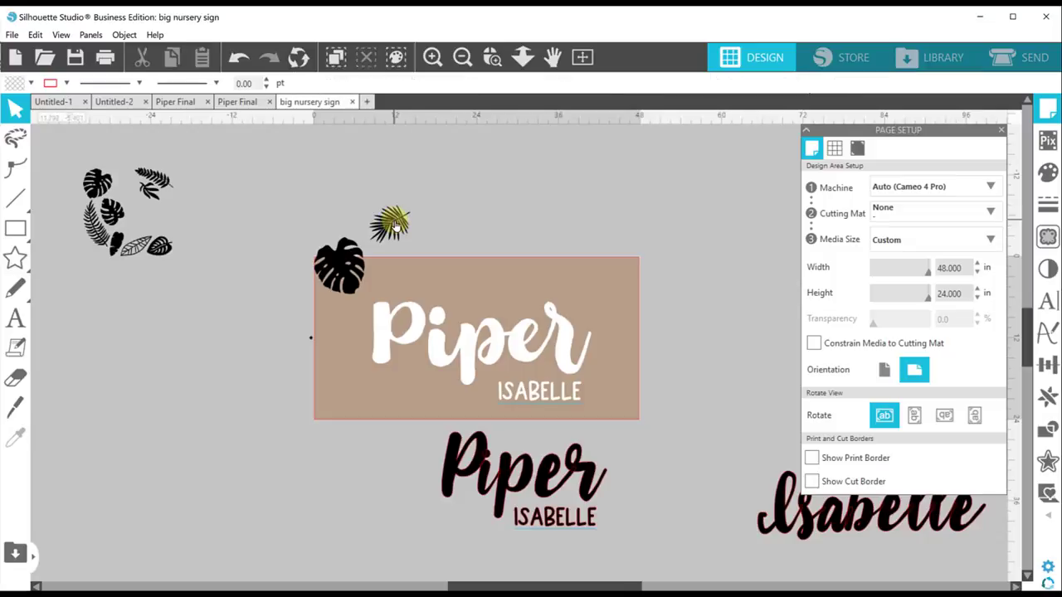
pyautogui.rightClick(396, 221)
pyautogui.click(453, 366)
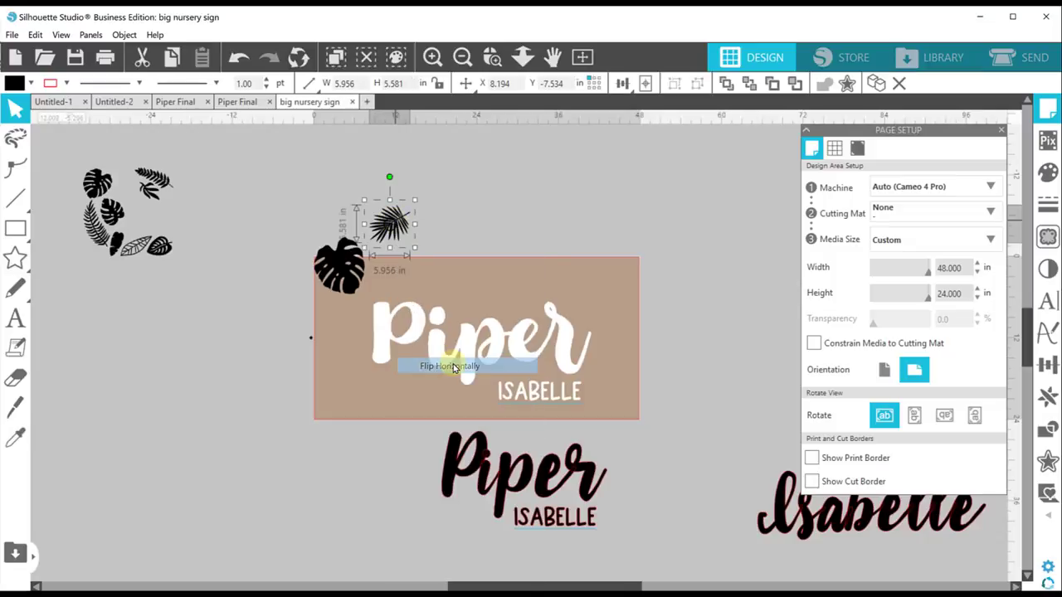
pyautogui.moveTo(399, 241); pyautogui.dragTo(383, 282)
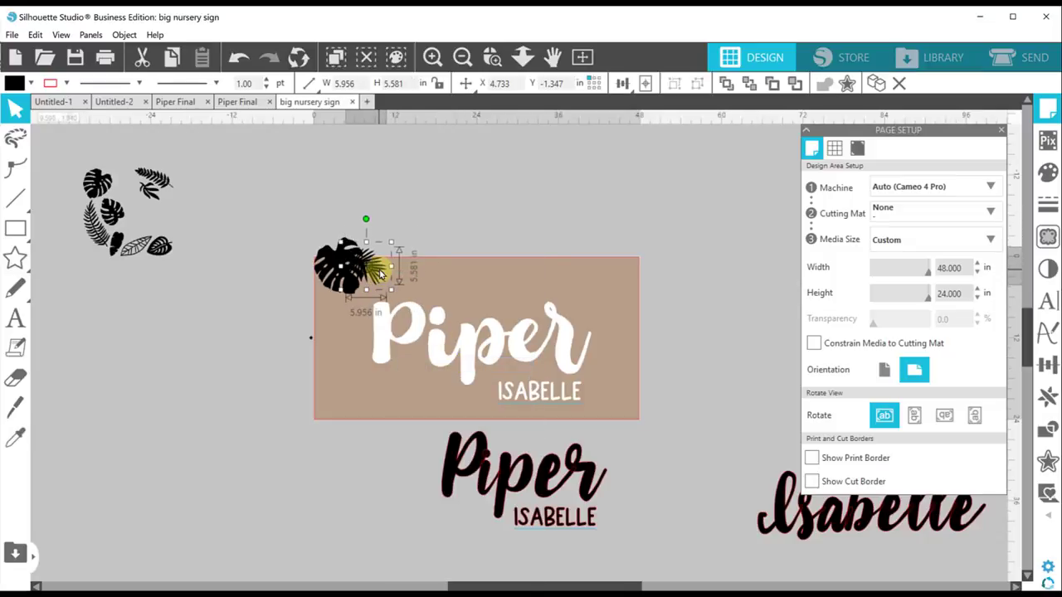
pyautogui.moveTo(371, 218); pyautogui.dragTo(397, 232)
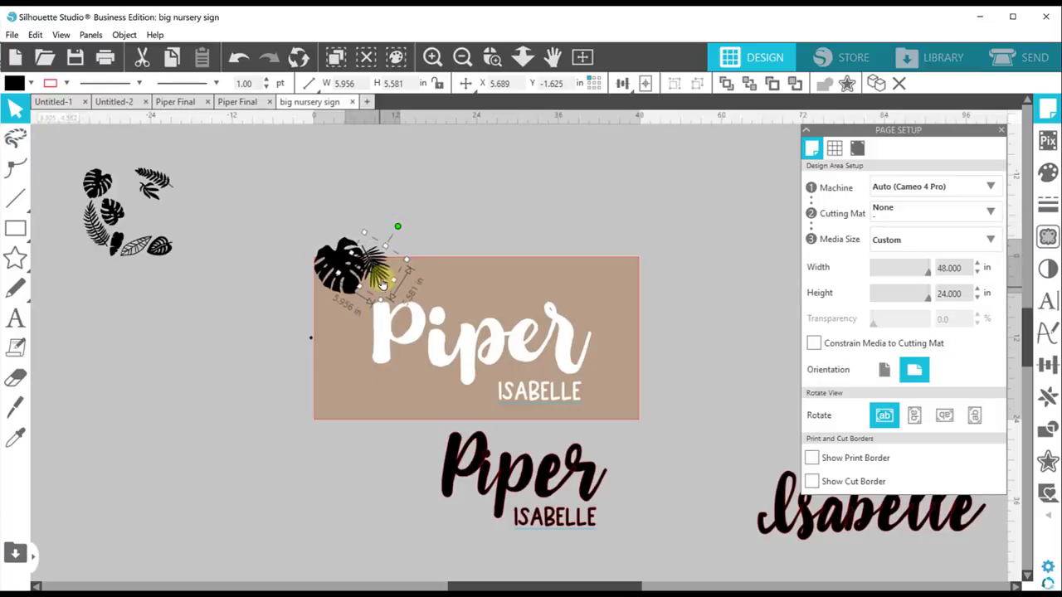
pyautogui.click(426, 207)
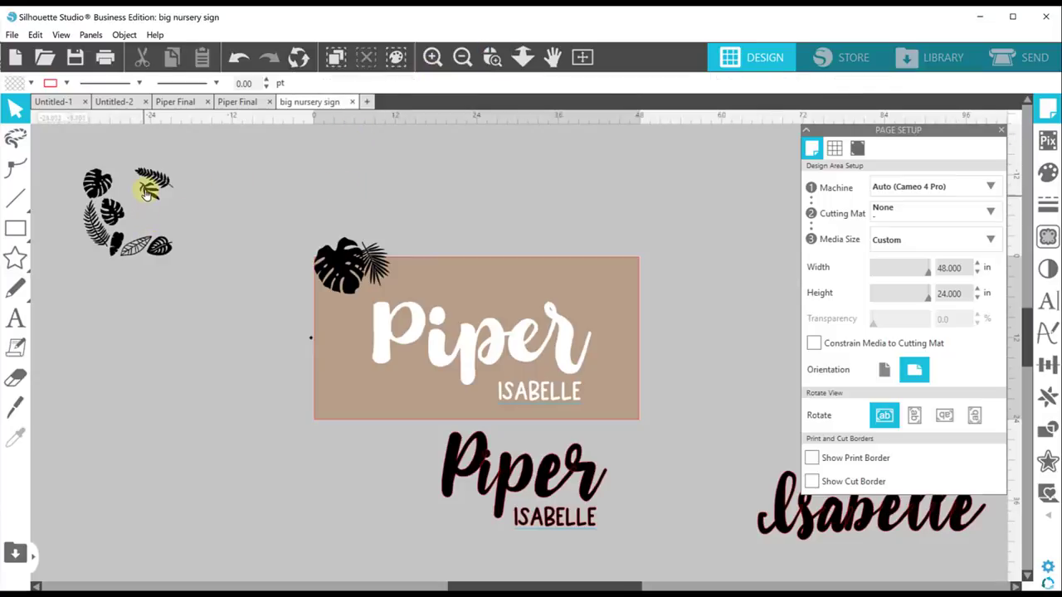
# Step: Position the leafy sprig below the corner monstera leaf and set a smaller monstera leaf apart from the leaf collection
pyautogui.moveTo(154, 187); pyautogui.dragTo(332, 305)
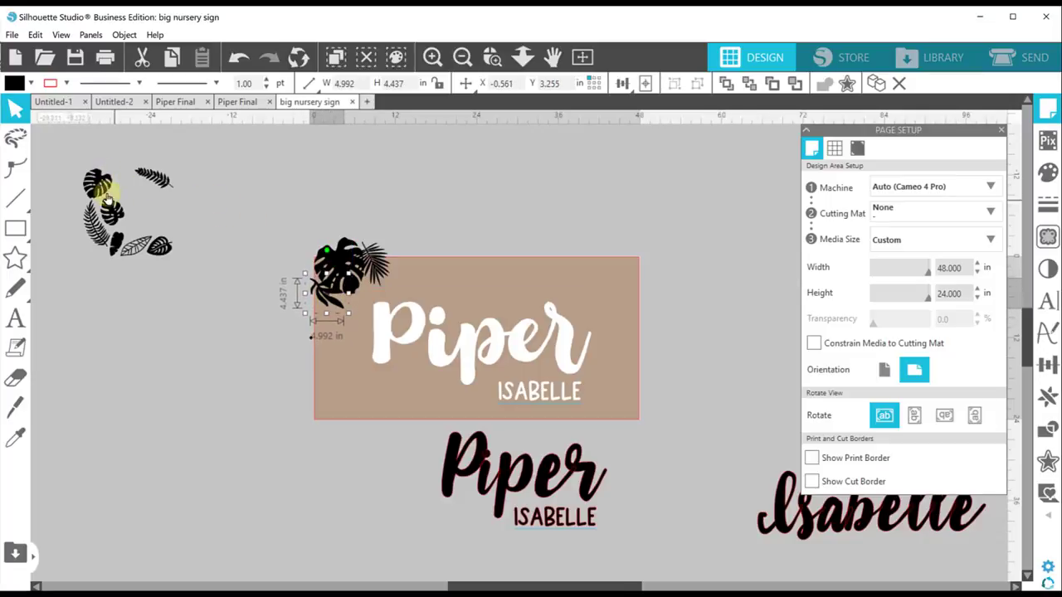
pyautogui.moveTo(96, 184); pyautogui.dragTo(243, 179)
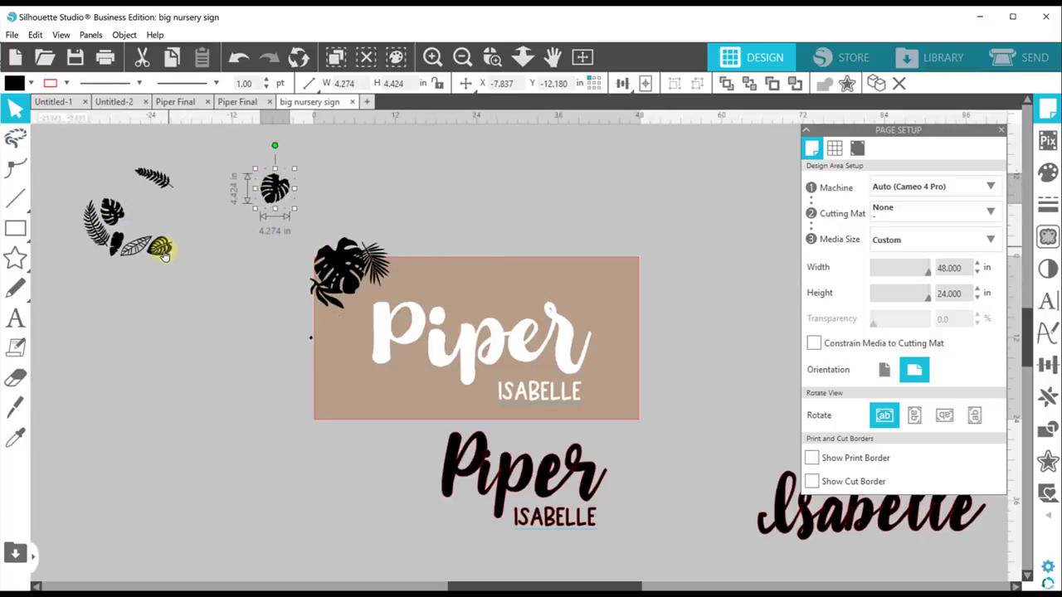
# Step: Move the small veined leaf to the board's top edge, rotate it, and enlarge it to about 7.3 by 5.5 in
pyautogui.moveTo(164, 255); pyautogui.dragTo(450, 238)
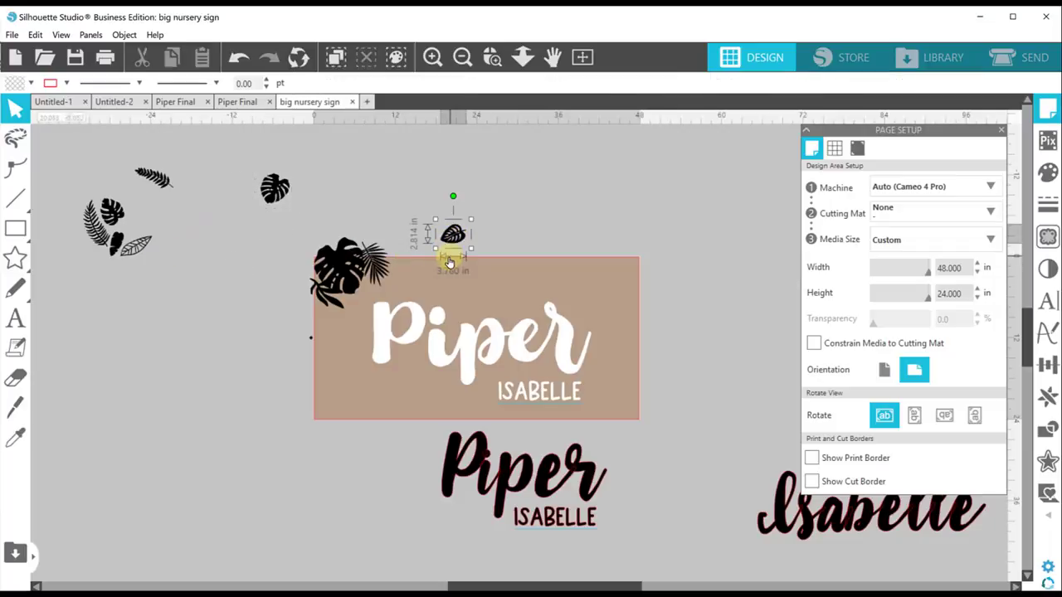
pyautogui.moveTo(453, 199); pyautogui.dragTo(449, 261)
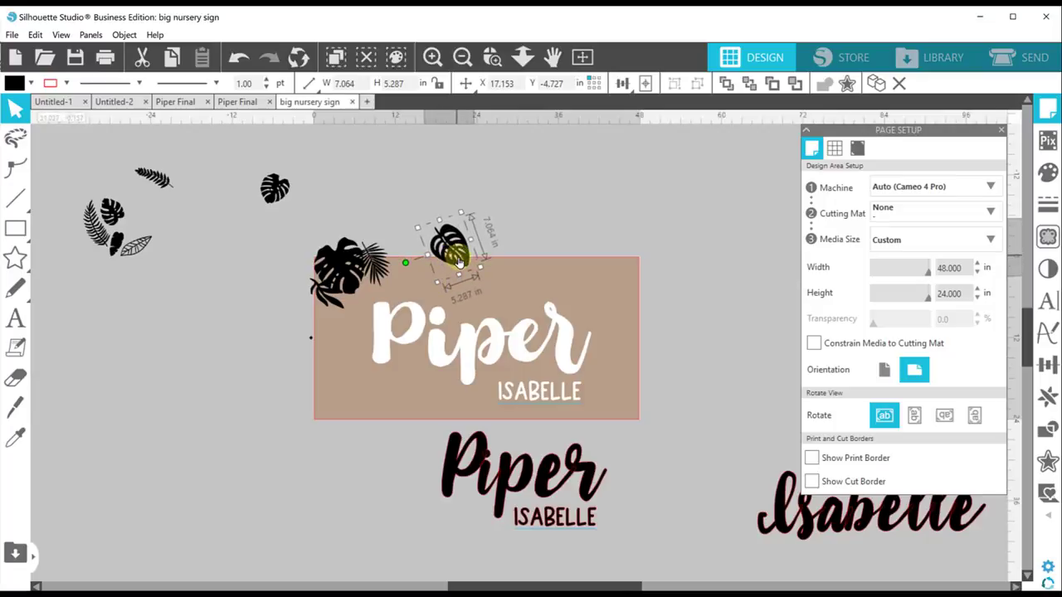
pyautogui.hotkey('ctrl', 'z')
pyautogui.hotkey('ctrl', 'z')
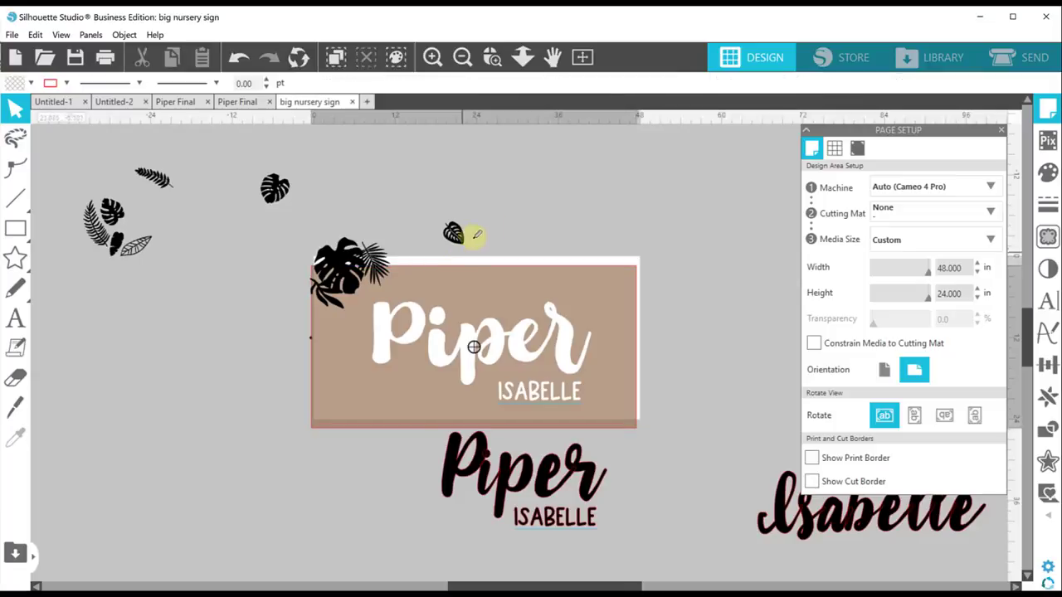
pyautogui.click(471, 235)
pyautogui.moveTo(447, 258)
pyautogui.mouseDown()
pyautogui.moveTo(427, 280)
pyautogui.moveTo(455, 264)
pyautogui.mouseUp()
# Step: Flip the veined leaf horizontally, then rotate and reposition it over the board's top edge
pyautogui.rightClick(461, 265)
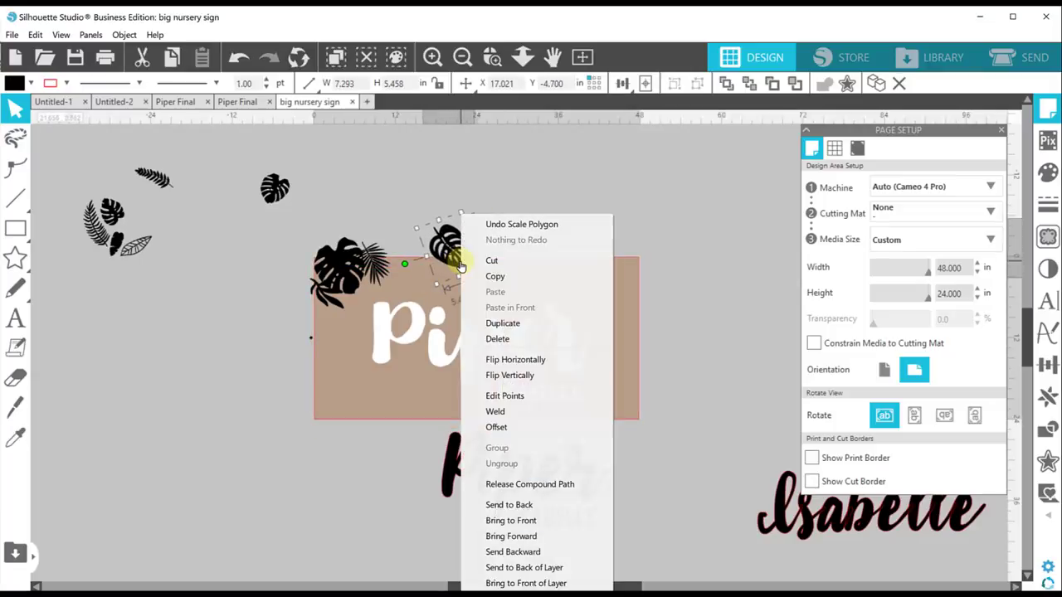
pyautogui.click(509, 359)
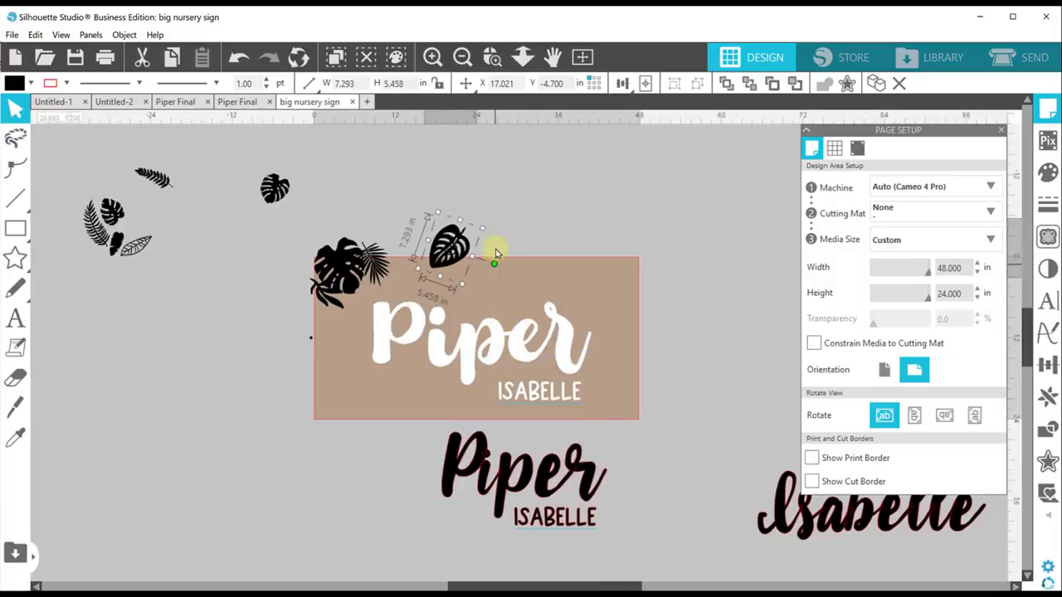
pyautogui.moveTo(485, 206); pyautogui.dragTo(462, 189)
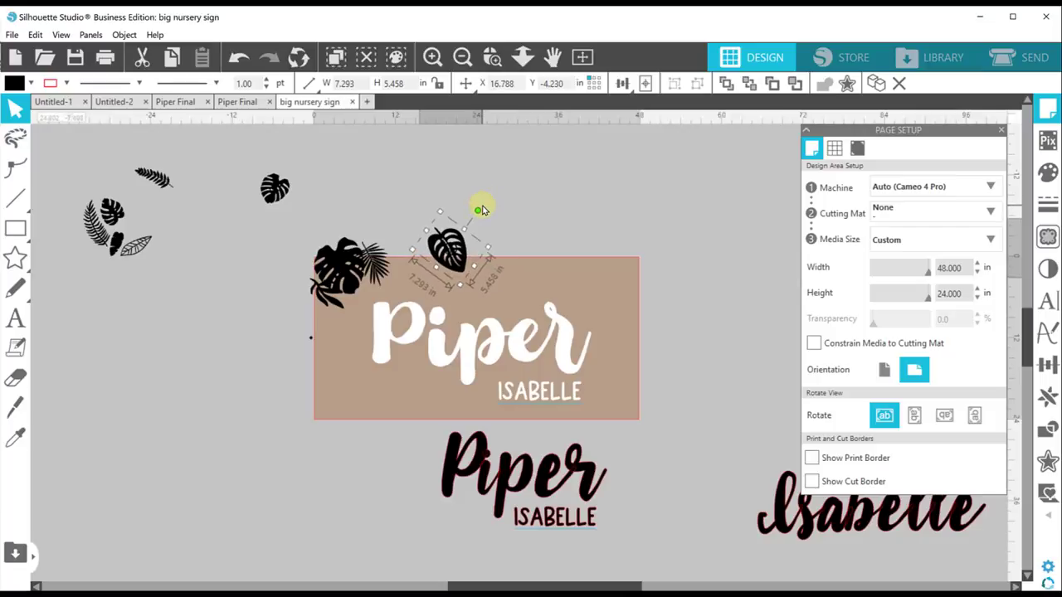
pyautogui.moveTo(456, 284); pyautogui.dragTo(457, 279)
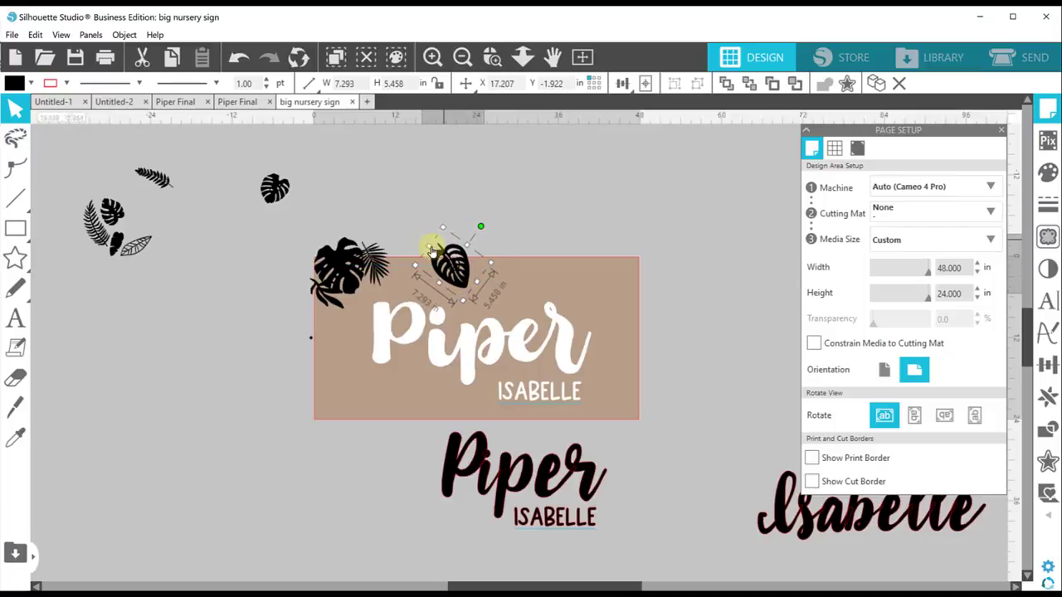
# Step: Enlarge the veined leaf to about 9.3 by 7.0 in and shift it slightly left along the board's top edge
pyautogui.moveTo(440, 219); pyautogui.dragTo(440, 221)
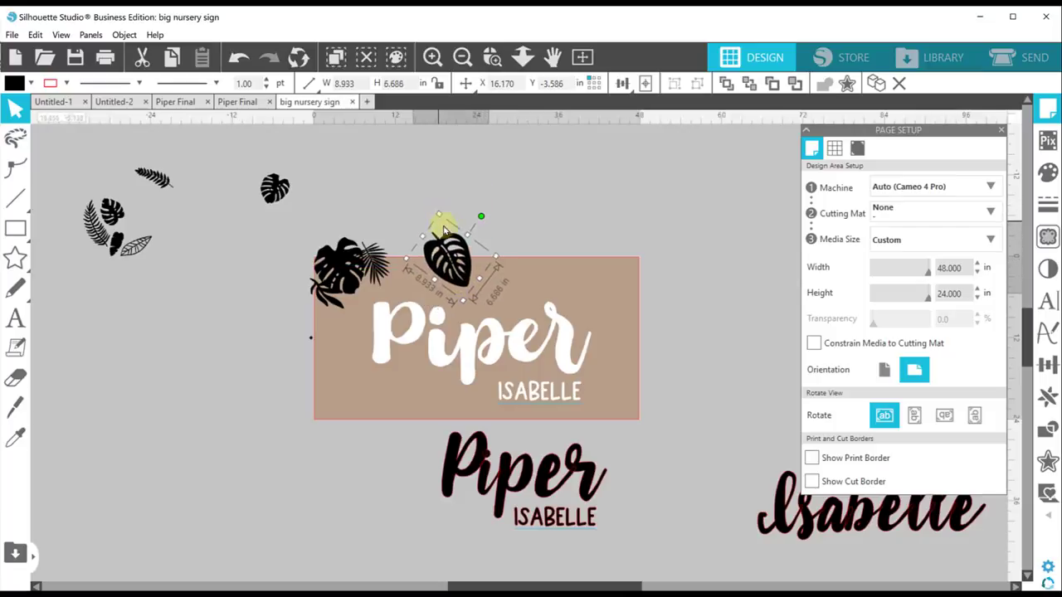
pyautogui.click(452, 268)
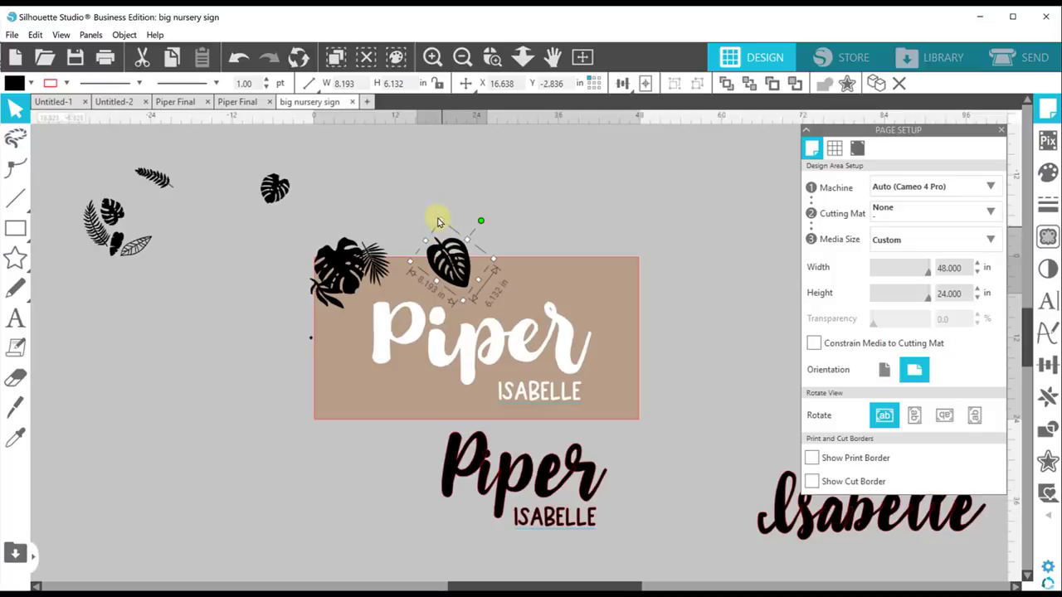
pyautogui.click(438, 266)
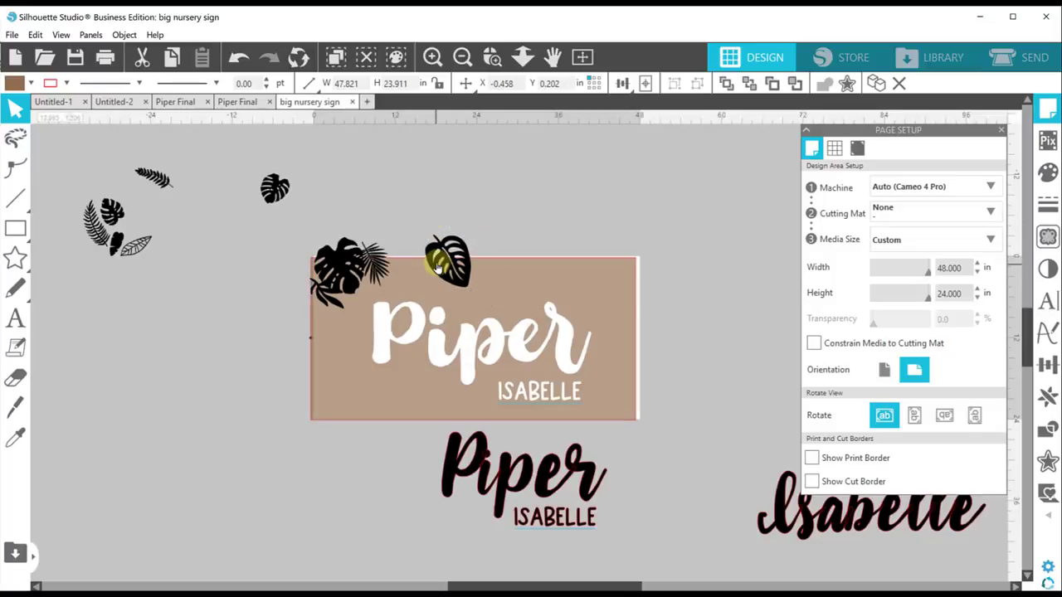
pyautogui.moveTo(438, 266)
pyautogui.mouseDown()
pyautogui.moveTo(430, 214)
pyautogui.moveTo(425, 256)
pyautogui.mouseUp()
pyautogui.click(444, 263)
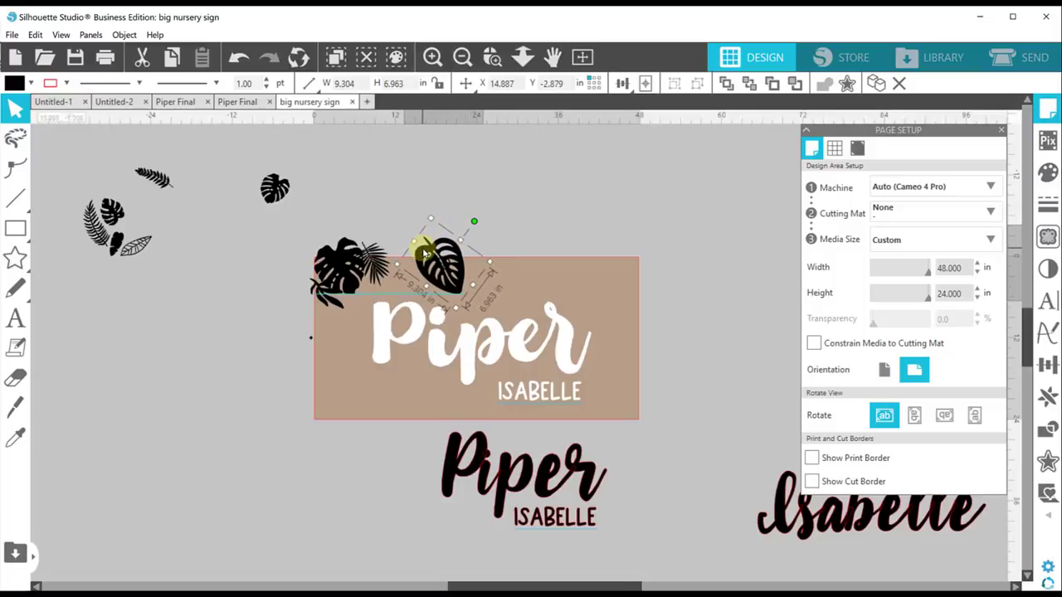
# Step: Select both white name texts and nudge them slightly upward on the board
pyautogui.click(524, 388)
pyautogui.click(498, 350)
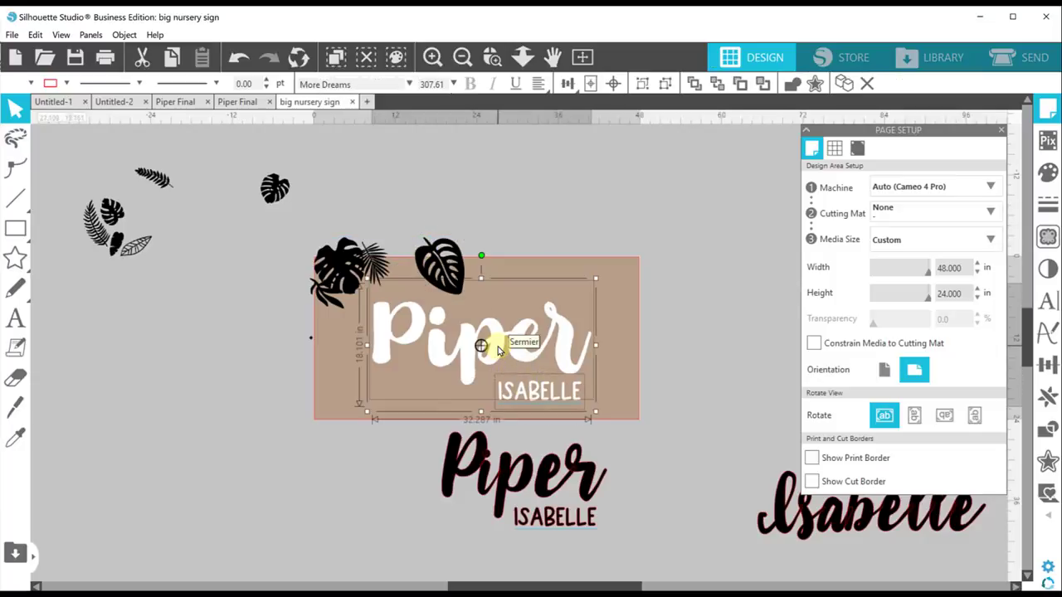
pyautogui.press('Up')
pyautogui.press('Up')
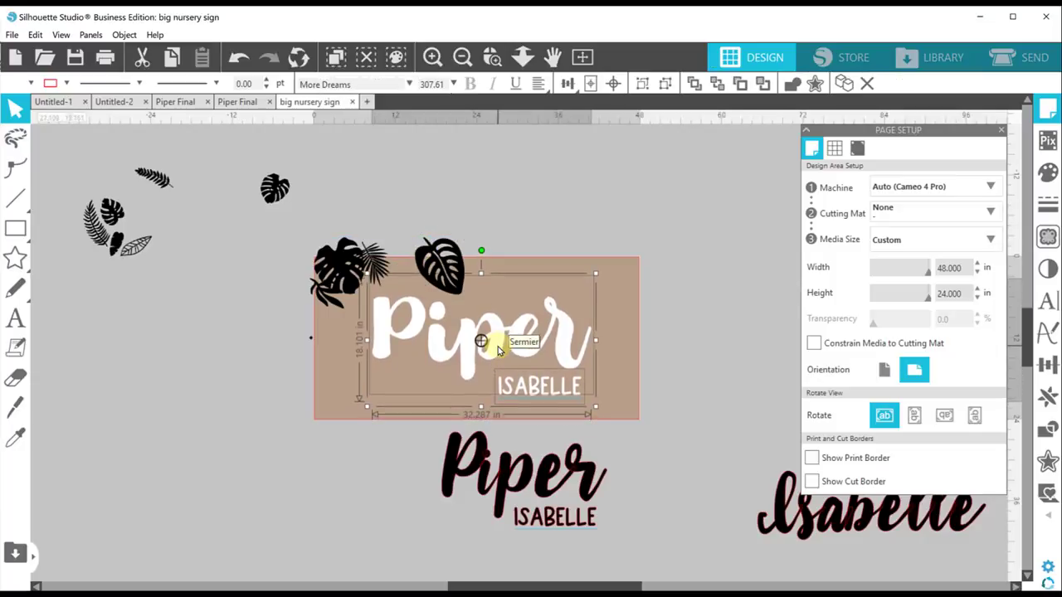
pyautogui.click(512, 188)
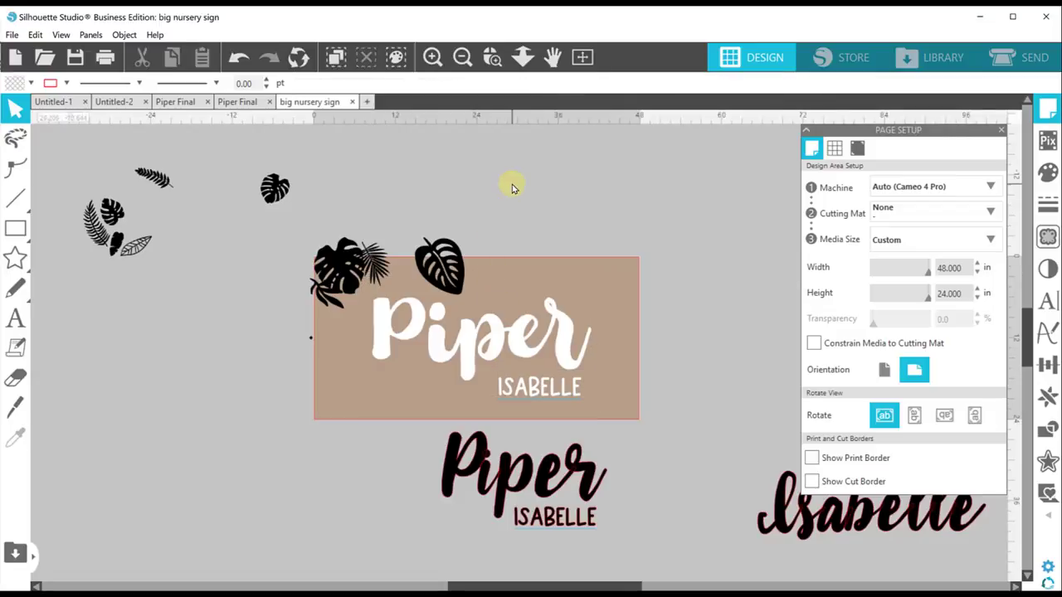
# Step: Select the leaf cluster at the board's upper left corner and enlarge it to about 14.4 by 12.8 in, overhanging the corner
pyautogui.click(235, 102)
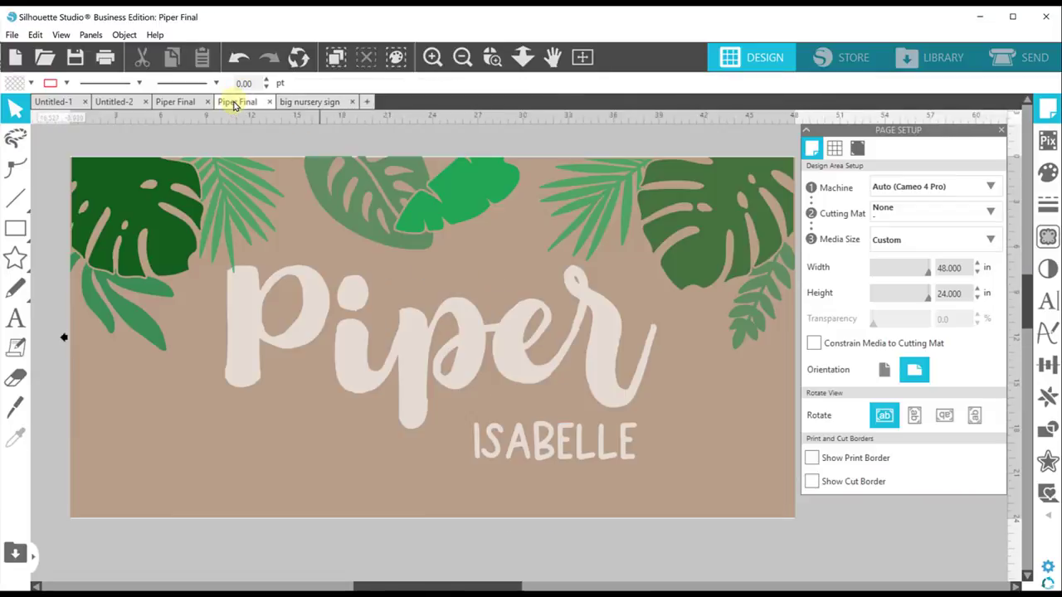
pyautogui.click(346, 101)
pyautogui.click(381, 279)
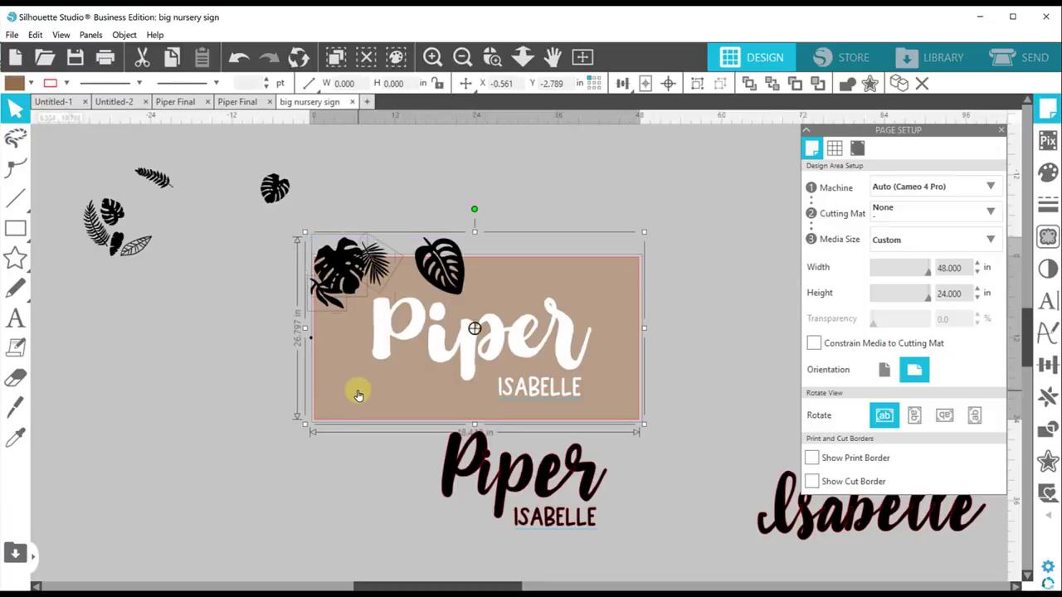
pyautogui.click(326, 254)
pyautogui.click(301, 231)
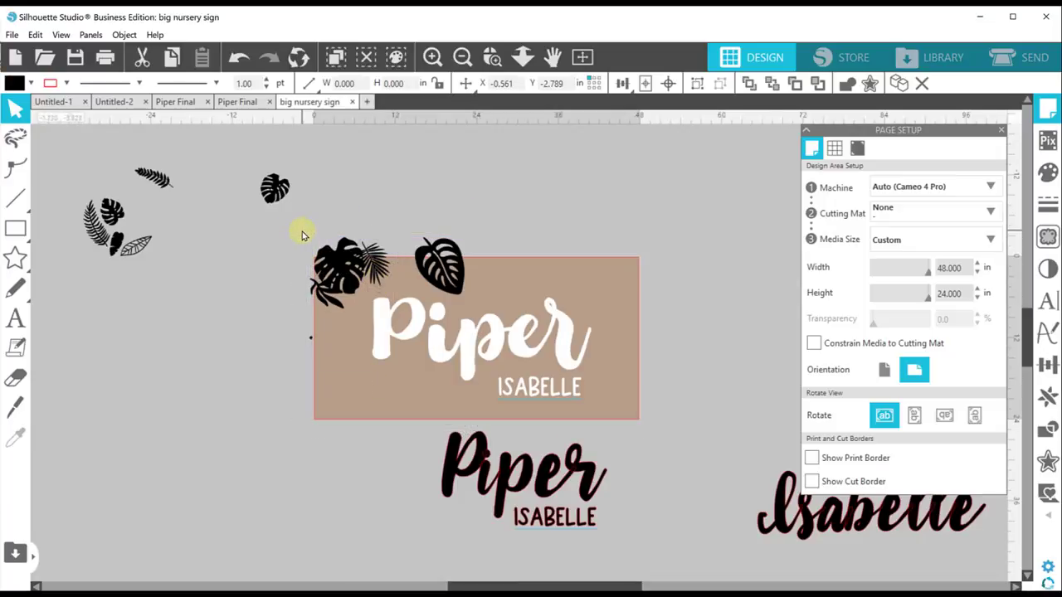
pyautogui.click(350, 294)
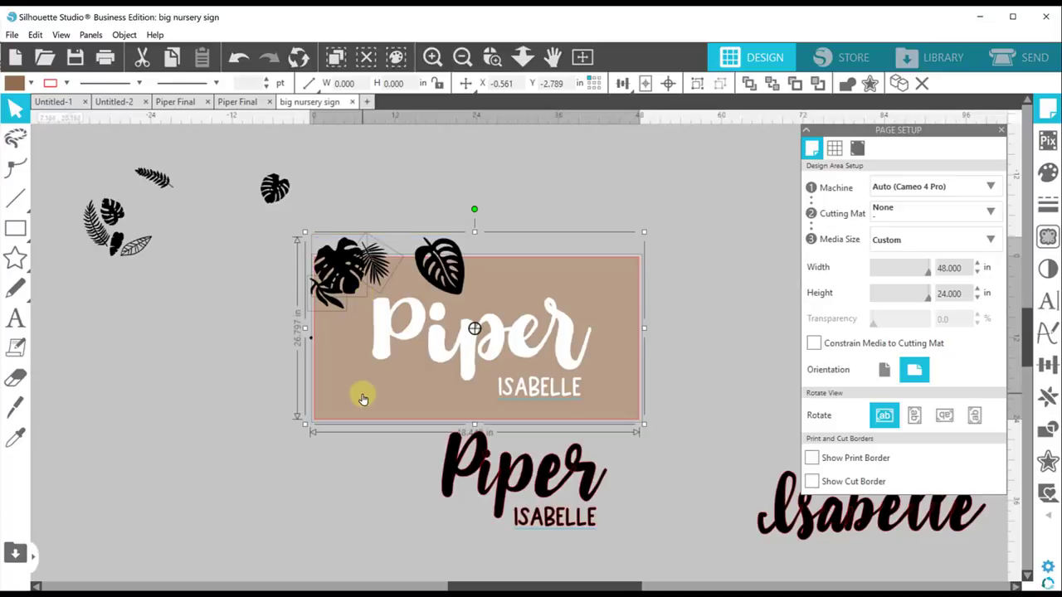
pyautogui.click(323, 262)
pyautogui.moveTo(300, 229); pyautogui.dragTo(332, 267)
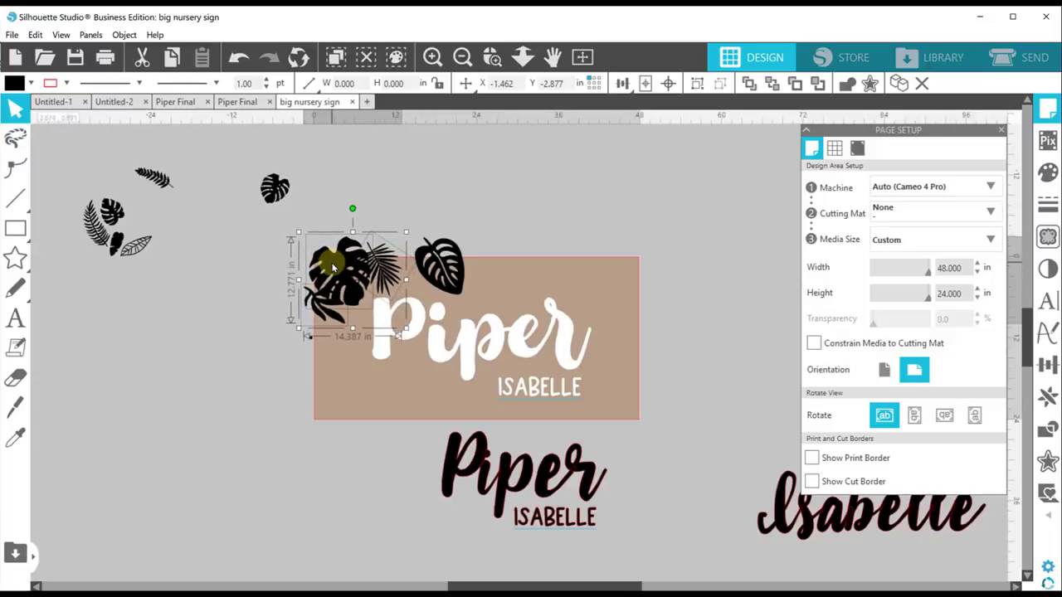
pyautogui.click(400, 207)
# Step: Place the solid leaf at about 4.4 by 7.6 in on the board's top edge, rotate it, and tuck it against the veined leaf
pyautogui.moveTo(117, 241); pyautogui.dragTo(465, 296)
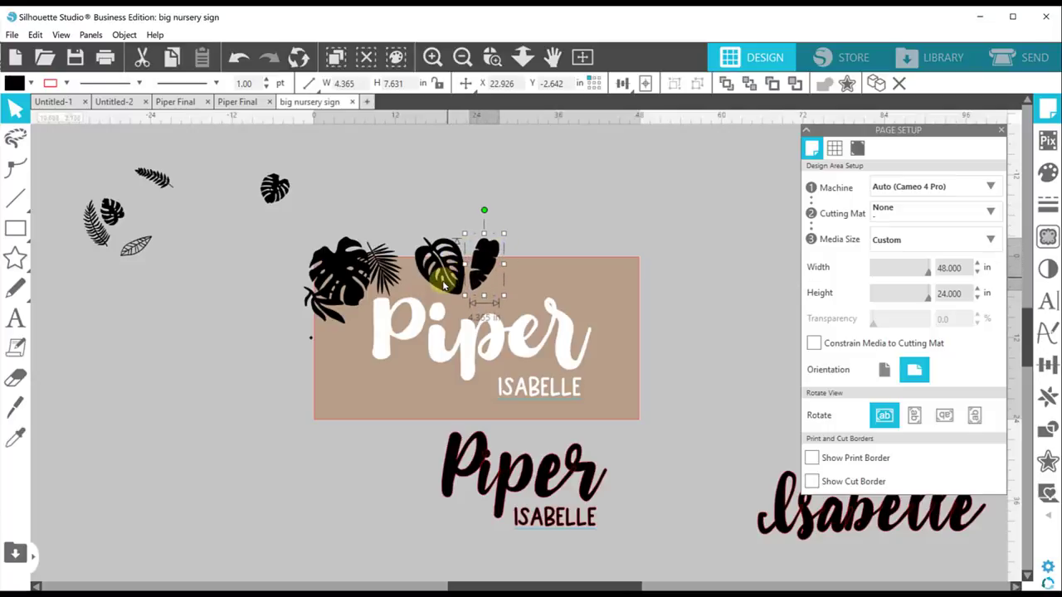
pyautogui.moveTo(485, 210)
pyautogui.mouseDown()
pyautogui.moveTo(505, 223)
pyautogui.moveTo(502, 214)
pyautogui.mouseUp()
pyautogui.moveTo(448, 246); pyautogui.dragTo(457, 244)
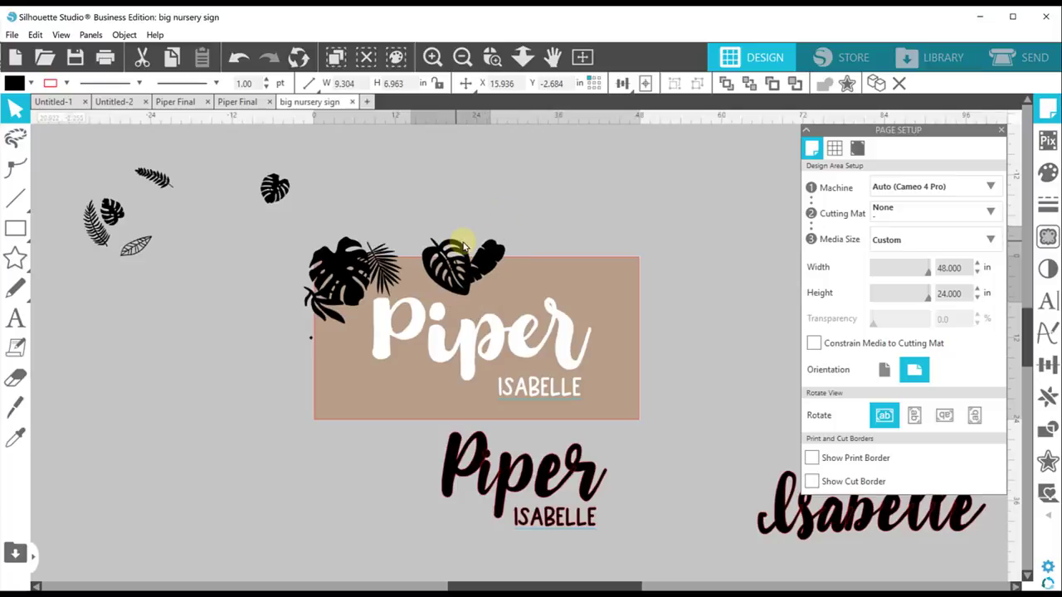
pyautogui.click(502, 238)
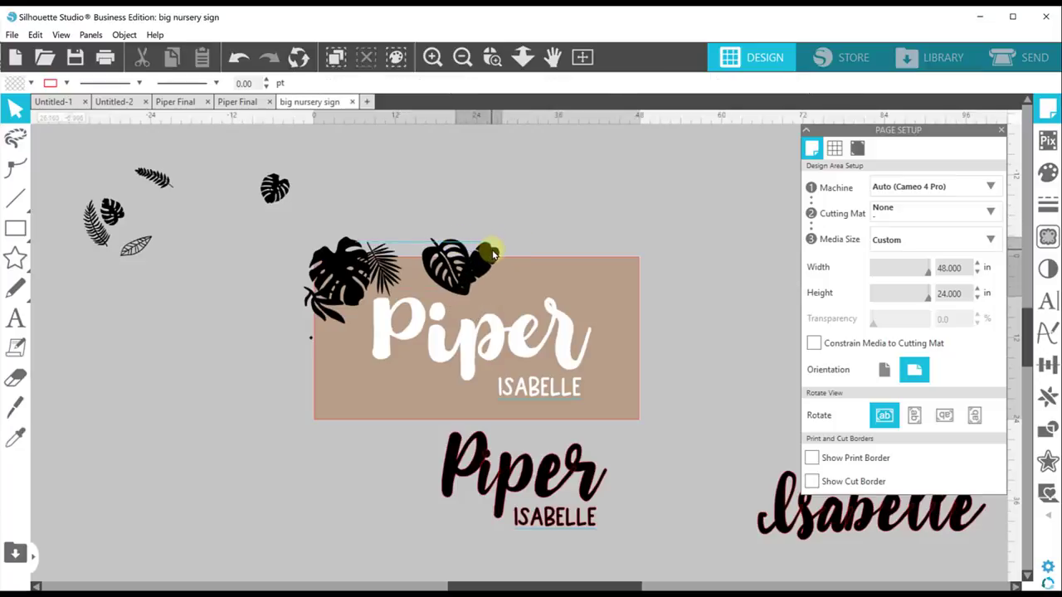
pyautogui.moveTo(496, 251); pyautogui.dragTo(499, 256)
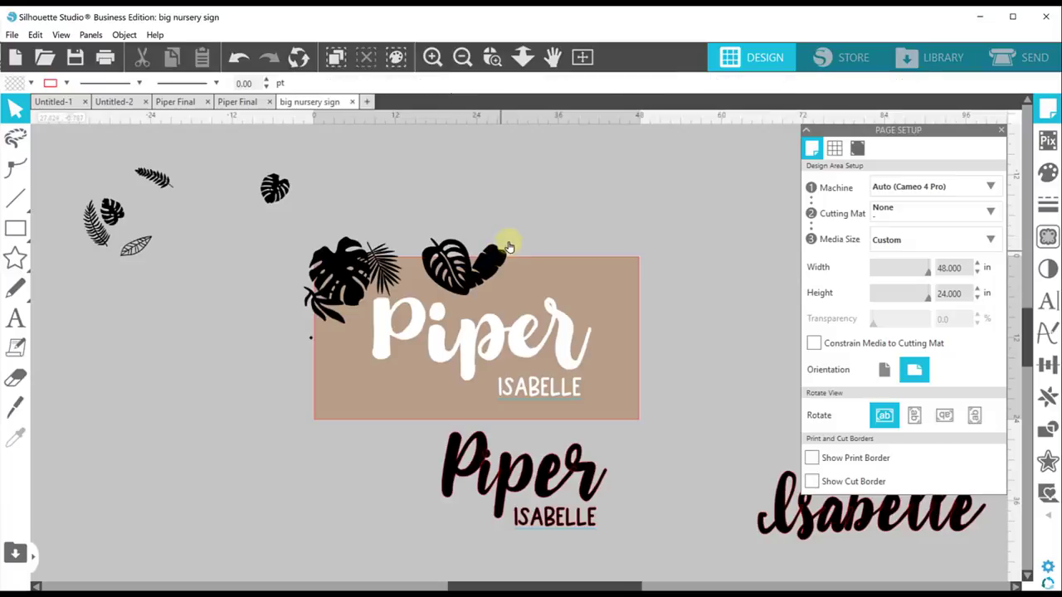
pyautogui.moveTo(519, 248); pyautogui.dragTo(499, 246)
pyautogui.click(567, 222)
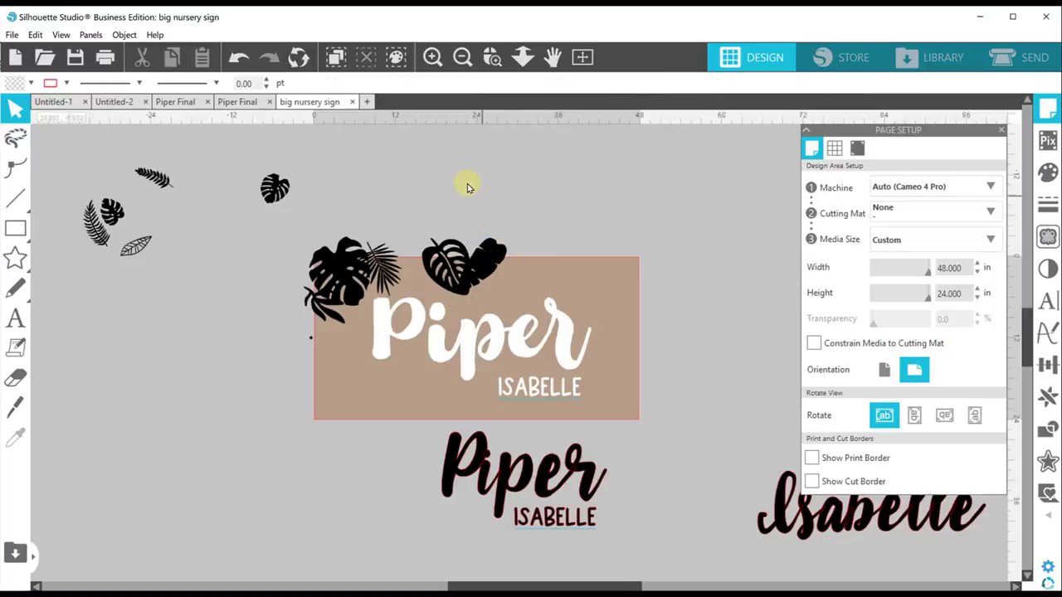
# Step: Move the spare monstera leaf over the board's upper right corner and enlarge it to about 10.3 by 10.7 in
pyautogui.moveTo(277, 191); pyautogui.dragTo(654, 344)
pyautogui.click(645, 339)
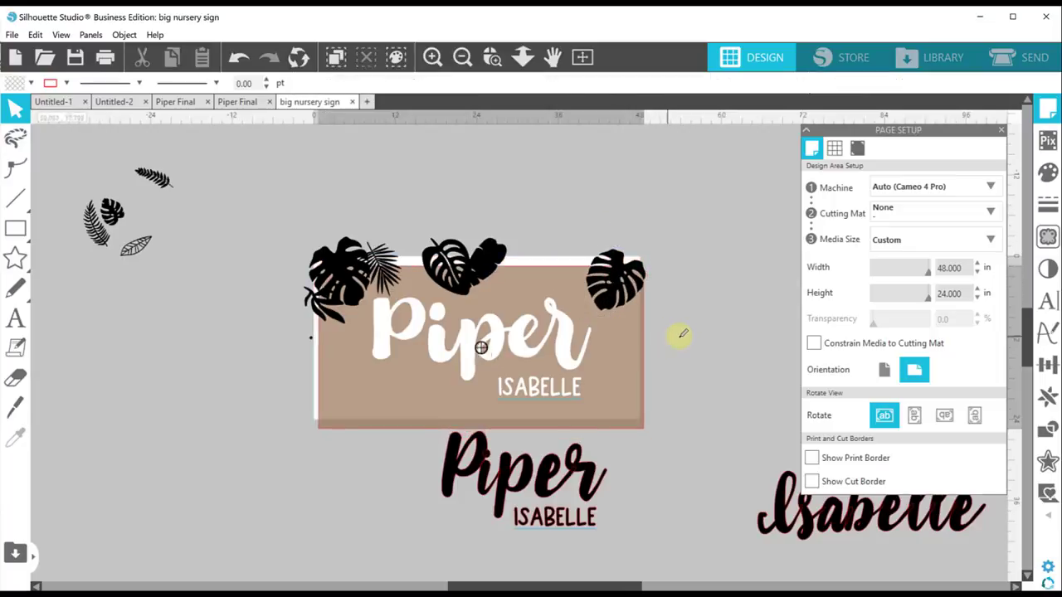
pyautogui.hotkey('ctrl', 'z')
pyautogui.press('v')
pyautogui.moveTo(648, 315); pyautogui.dragTo(608, 284)
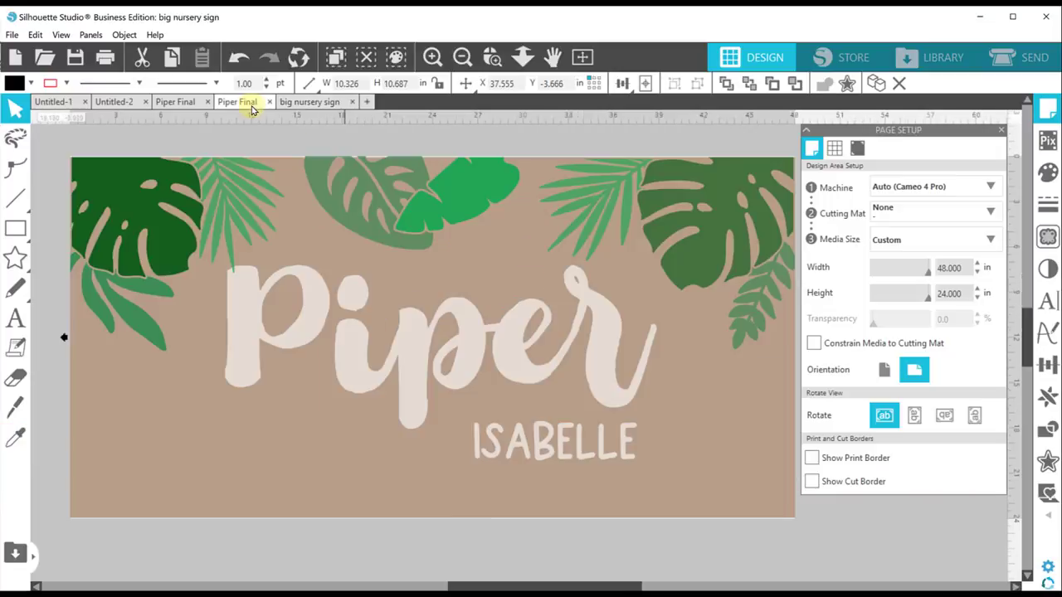
# Step: Move the small fern leaf beside the board's right edge, rotate it, and flip it horizontally
pyautogui.click(248, 103)
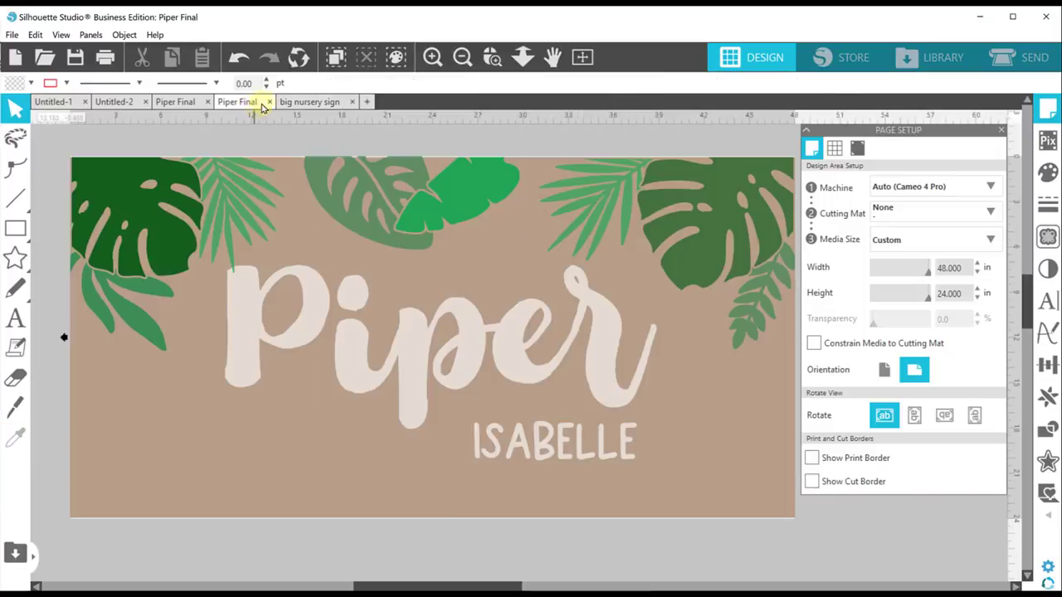
pyautogui.click(306, 103)
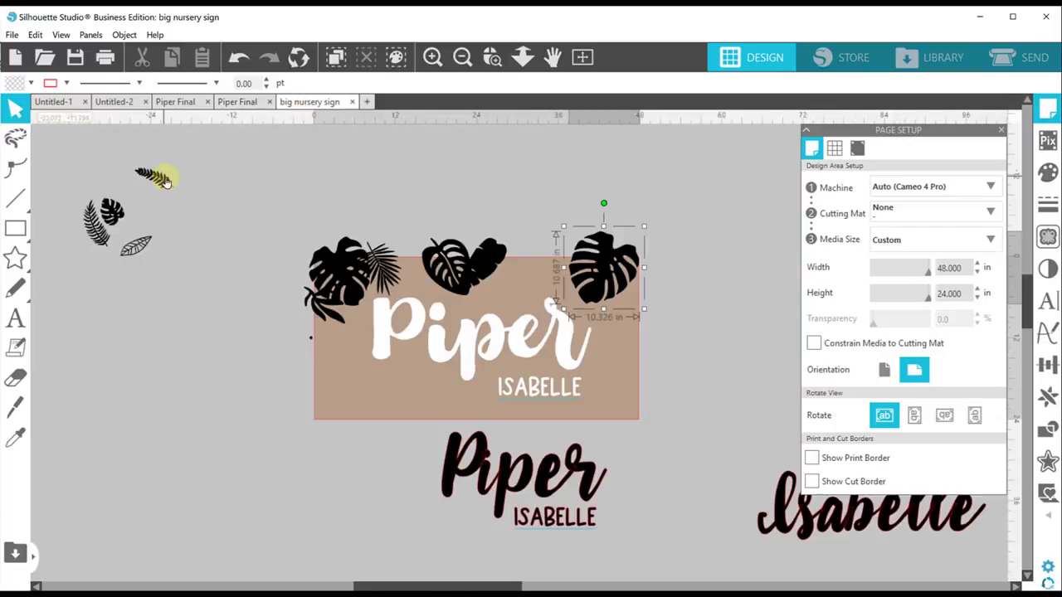
pyautogui.moveTo(164, 181); pyautogui.dragTo(687, 296)
pyautogui.moveTo(677, 256); pyautogui.dragTo(661, 300)
pyautogui.rightClick(661, 306)
pyautogui.click(703, 379)
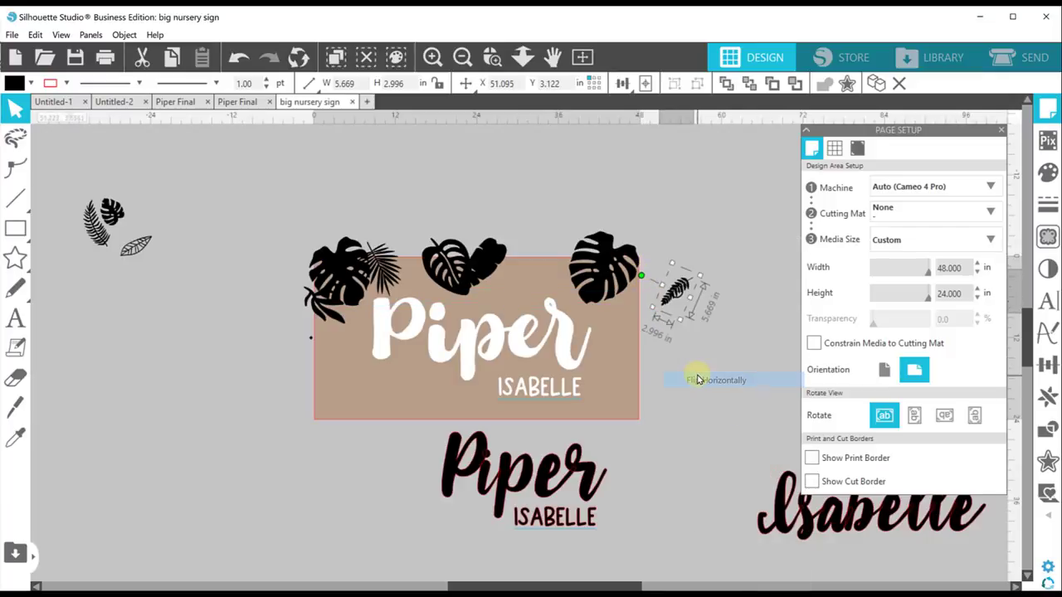
# Step: Enlarge the fern leaf to about 10.8 by 5.7 in and angle it downward beside the right monstera leaf, overhanging the board's right edge
pyautogui.moveTo(712, 279); pyautogui.dragTo(638, 271)
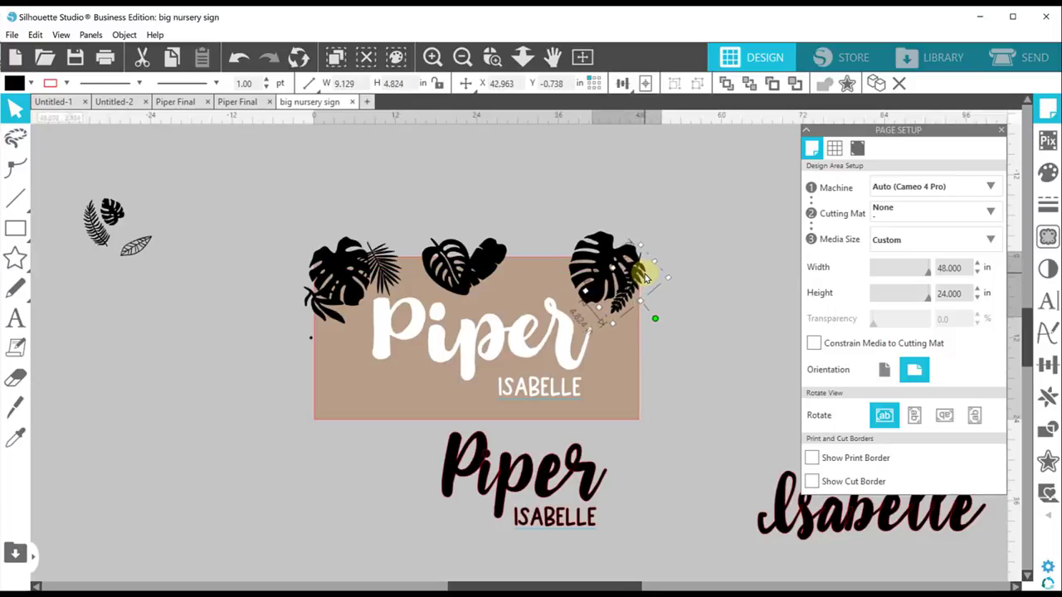
pyautogui.moveTo(634, 319)
pyautogui.mouseDown()
pyautogui.moveTo(614, 316)
pyautogui.moveTo(611, 330)
pyautogui.moveTo(616, 308)
pyautogui.moveTo(664, 324)
pyautogui.moveTo(638, 307)
pyautogui.mouseUp()
pyautogui.click(638, 307)
pyautogui.press('i')
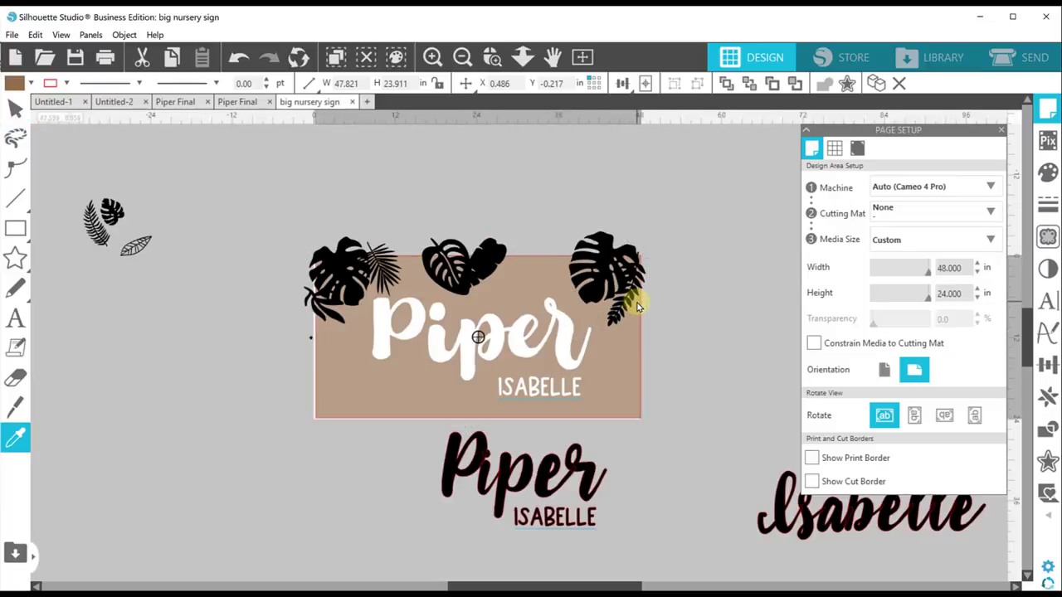
pyautogui.click(643, 280)
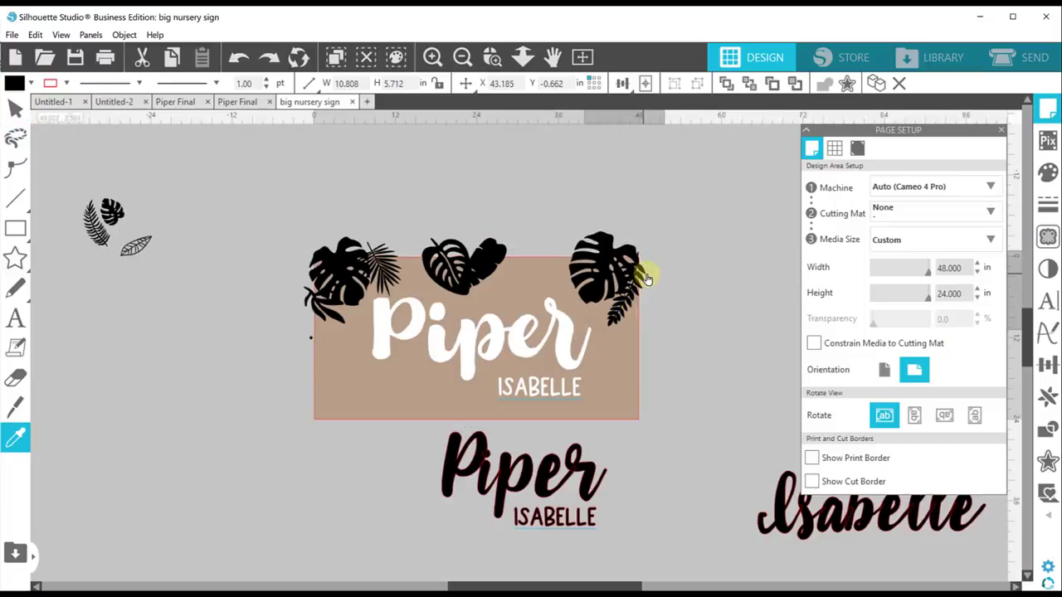
pyautogui.click(703, 302)
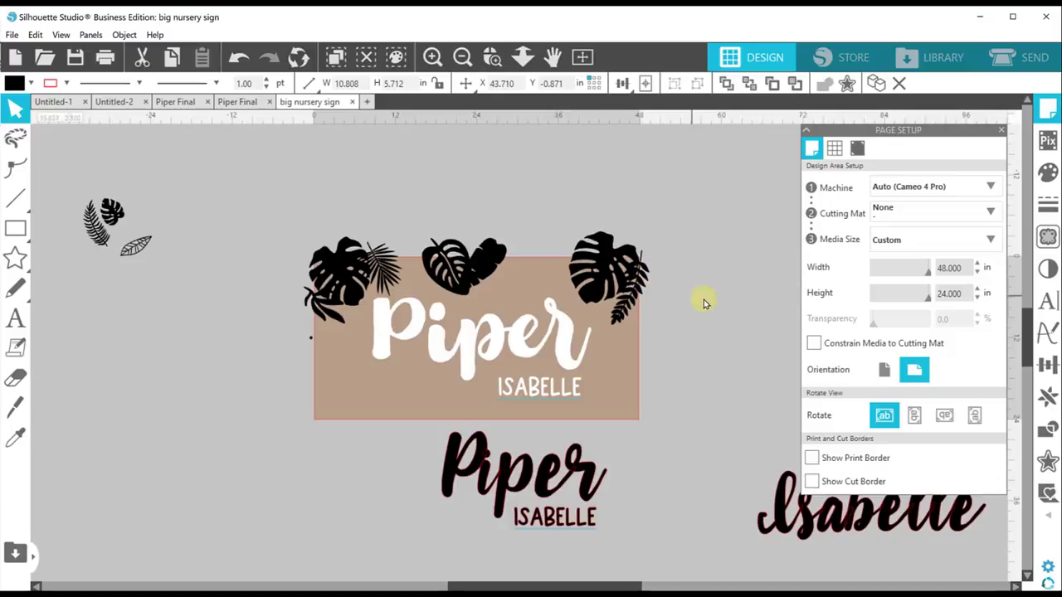
pyautogui.click(239, 103)
pyautogui.click(307, 102)
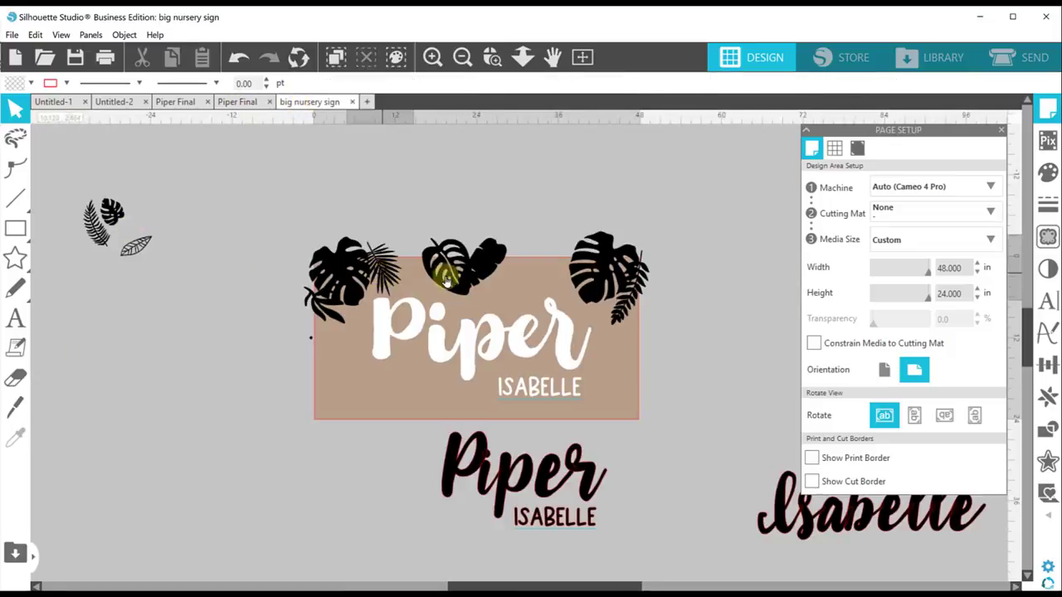
pyautogui.moveTo(385, 272); pyautogui.dragTo(555, 270)
pyautogui.press('super')
pyautogui.write('camt')
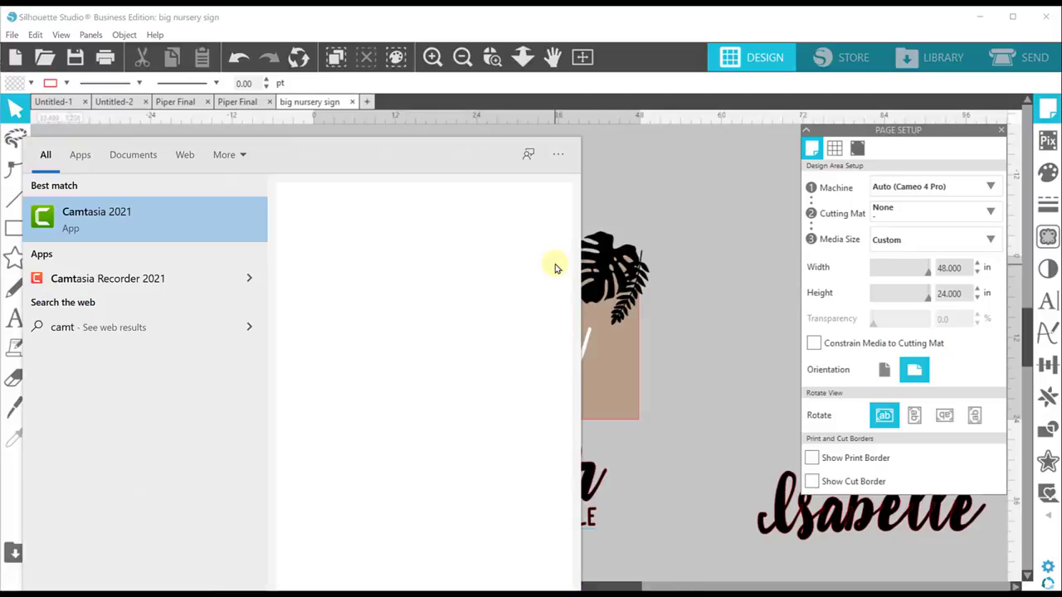
pyautogui.click(671, 217)
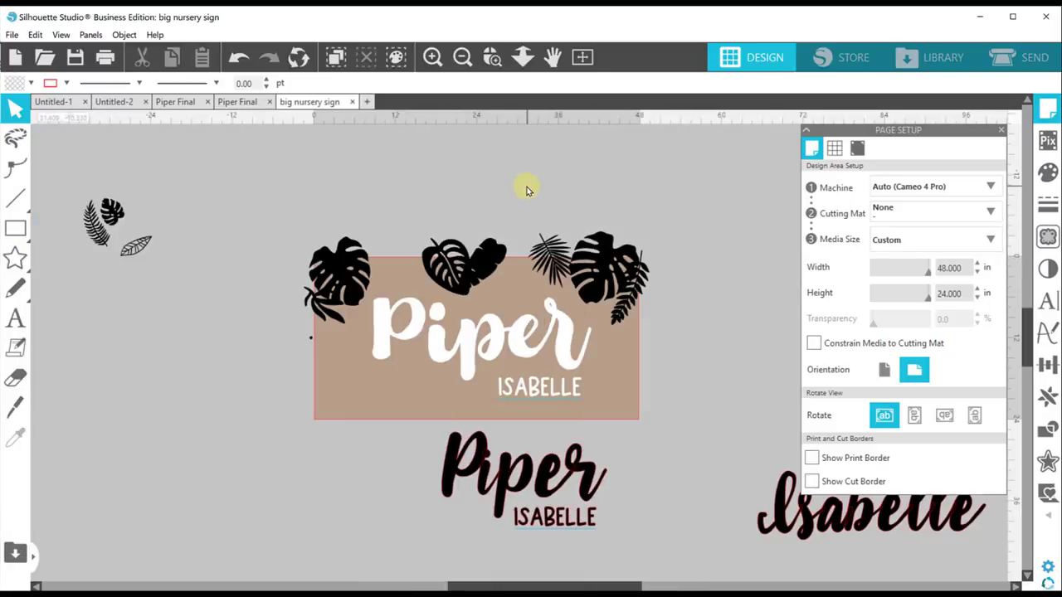
pyautogui.hotkey('ctrl', 'z')
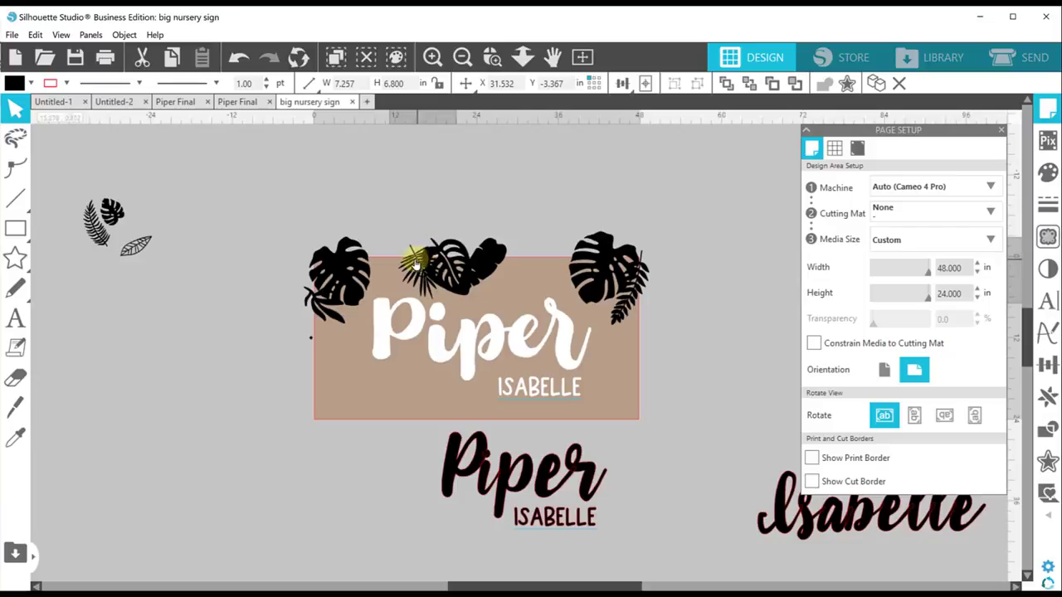
pyautogui.moveTo(414, 264); pyautogui.dragTo(385, 260)
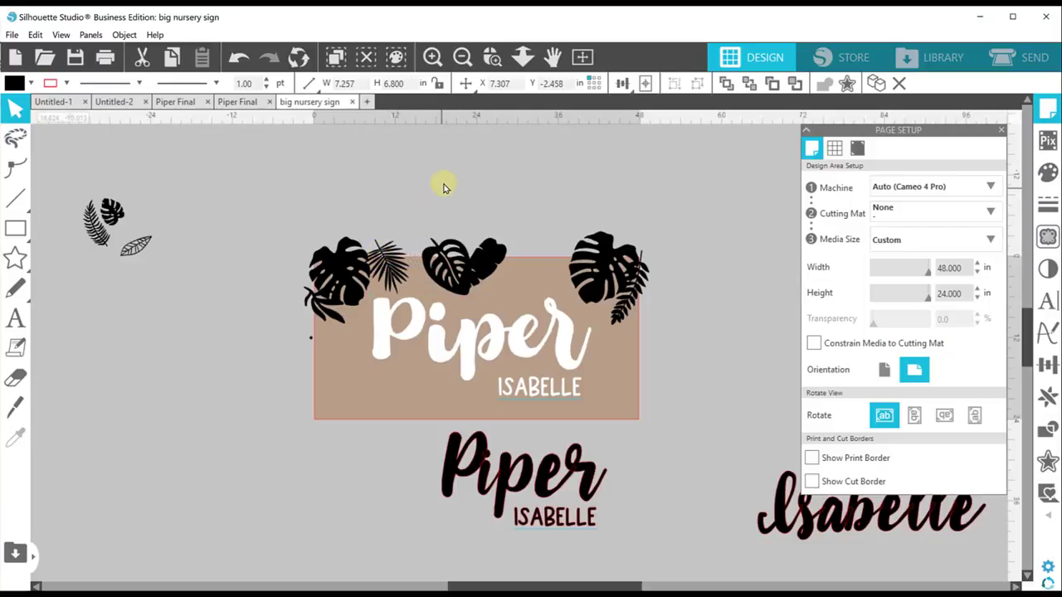
pyautogui.hotkey('ctrl', 'z')
pyautogui.press('i')
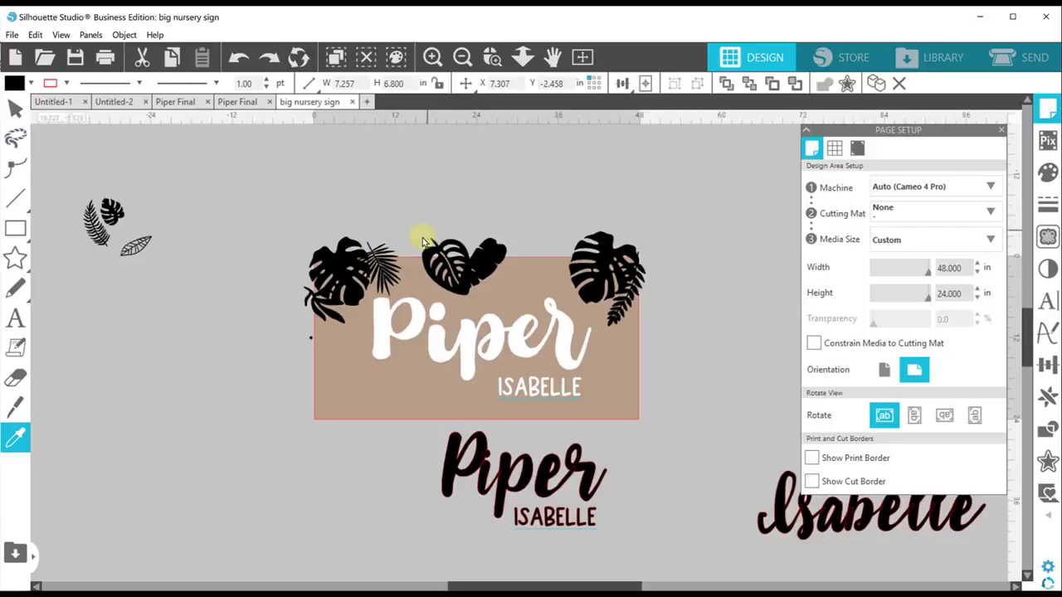
pyautogui.press('Escape')
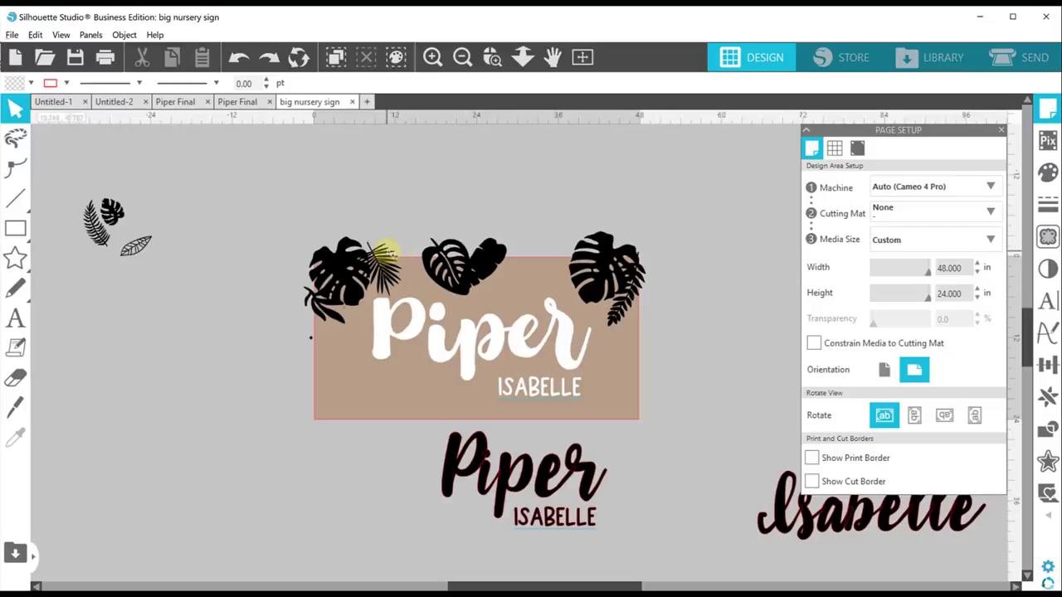
# Step: Duplicate the left palm frond, flip the copy horizontally, and place it against the left side of the right monstera leaf
pyautogui.moveTo(387, 249); pyautogui.dragTo(544, 254)
pyautogui.rightClick(540, 250)
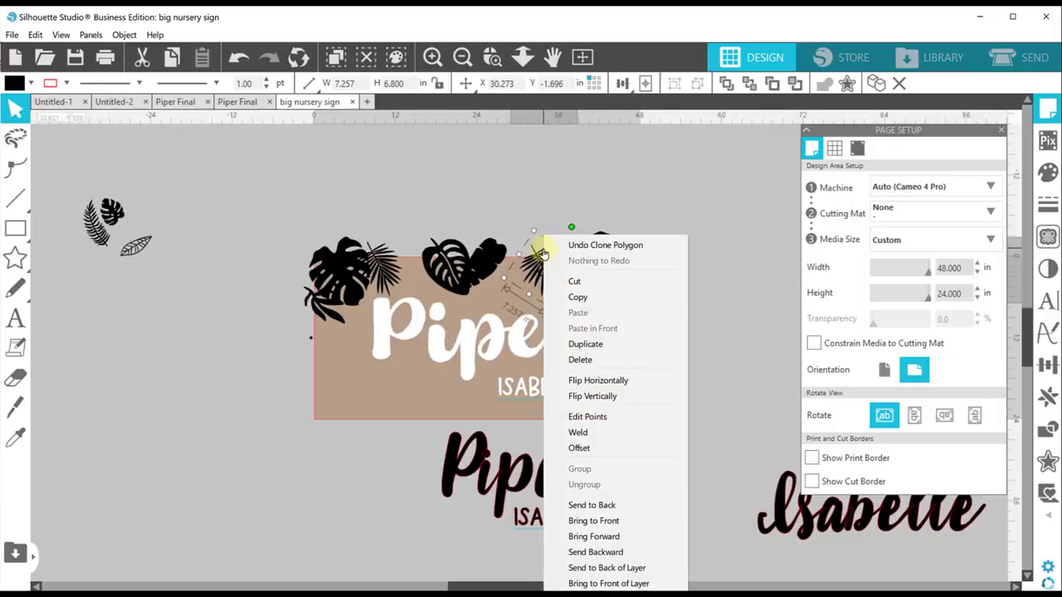
pyautogui.click(594, 378)
pyautogui.moveTo(550, 291); pyautogui.dragTo(574, 255)
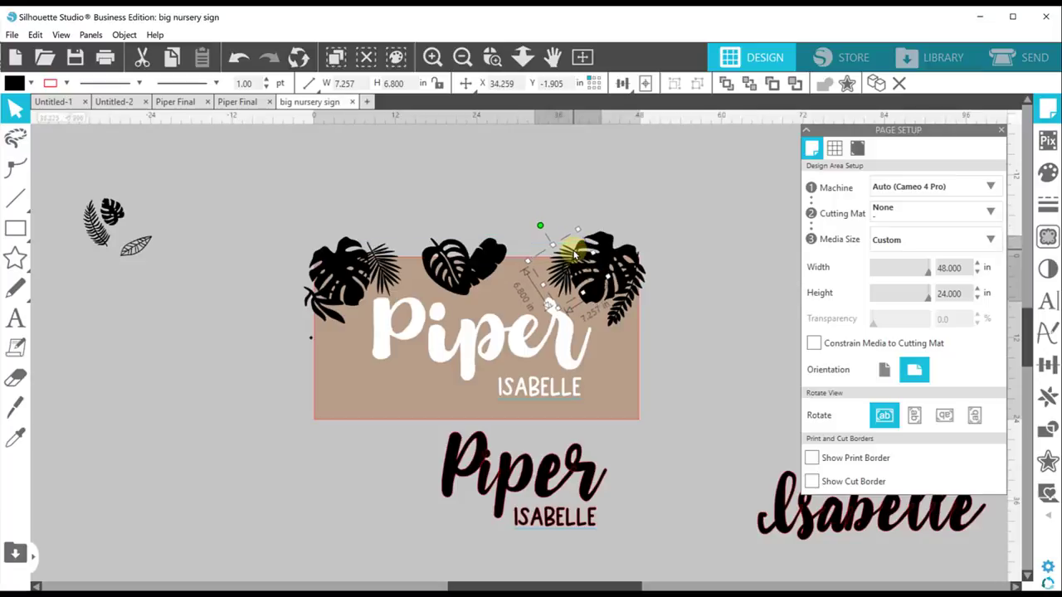
pyautogui.click(735, 321)
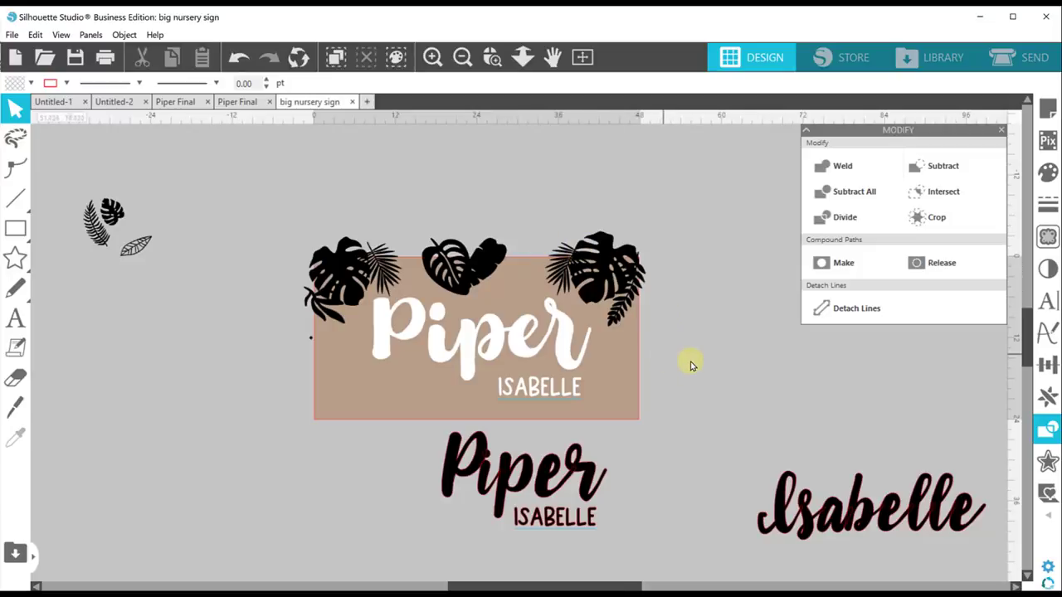
# Step: Select the board and the right fern leaf together and crop the fern to the board's edge
pyautogui.click(620, 362)
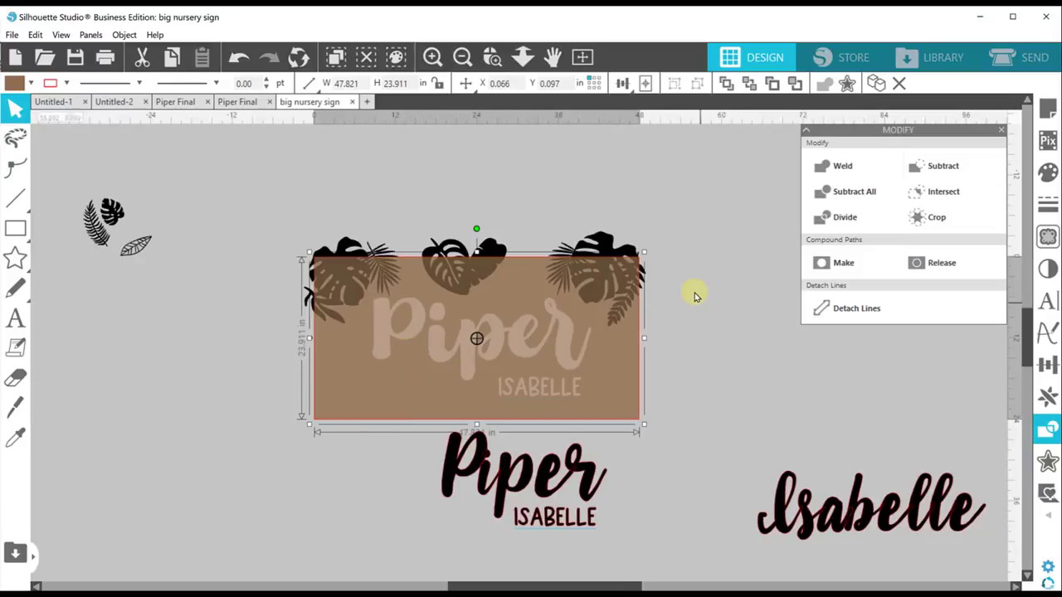
pyautogui.keyDown('shift'); pyautogui.click(642, 274); pyautogui.keyUp('shift')
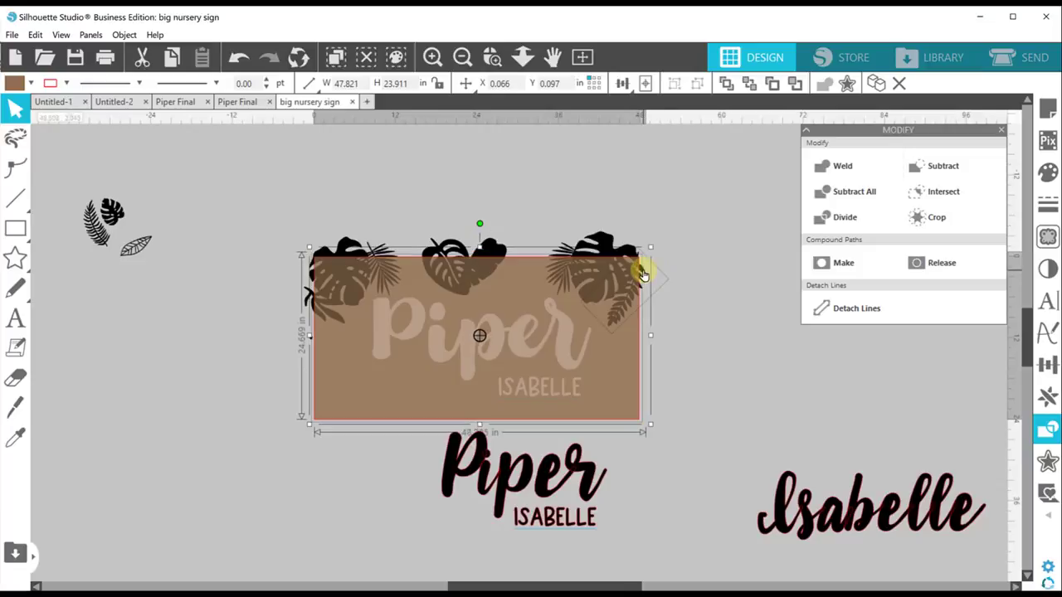
pyautogui.keyDown('shift'); pyautogui.click(563, 249); pyautogui.keyUp('shift')
pyautogui.keyDown('shift'); pyautogui.click(566, 245); pyautogui.keyUp('shift')
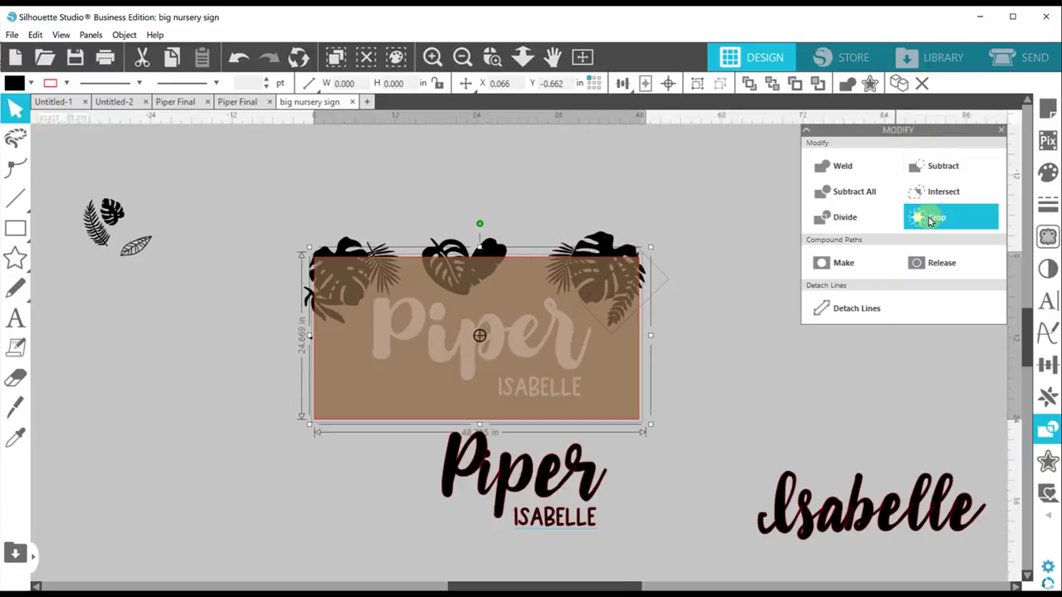
pyautogui.click(930, 218)
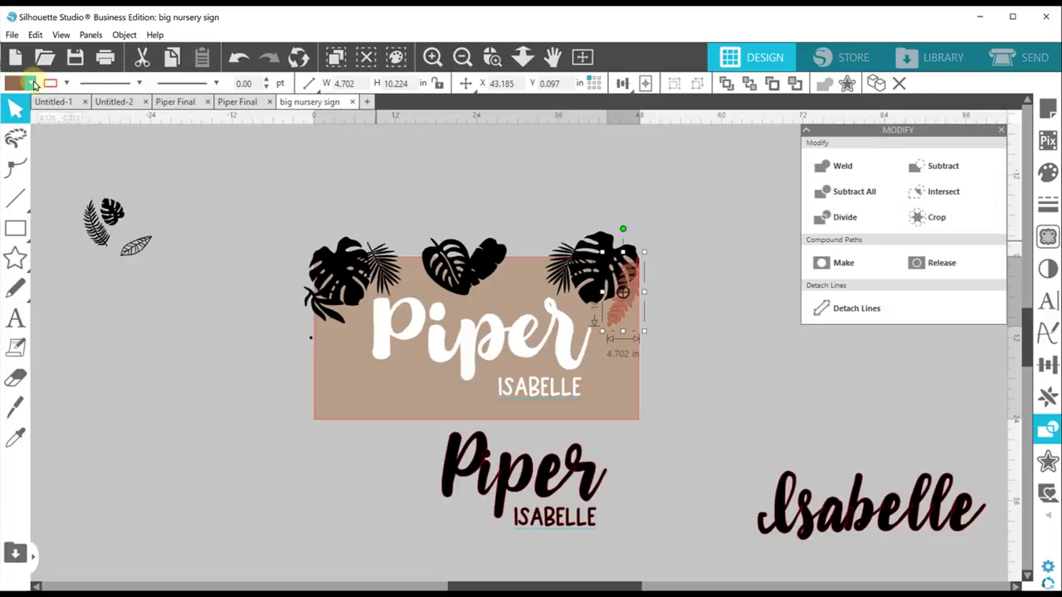
# Step: Fill the cropped fern leaf at the board's right edge with green
pyautogui.click(33, 84)
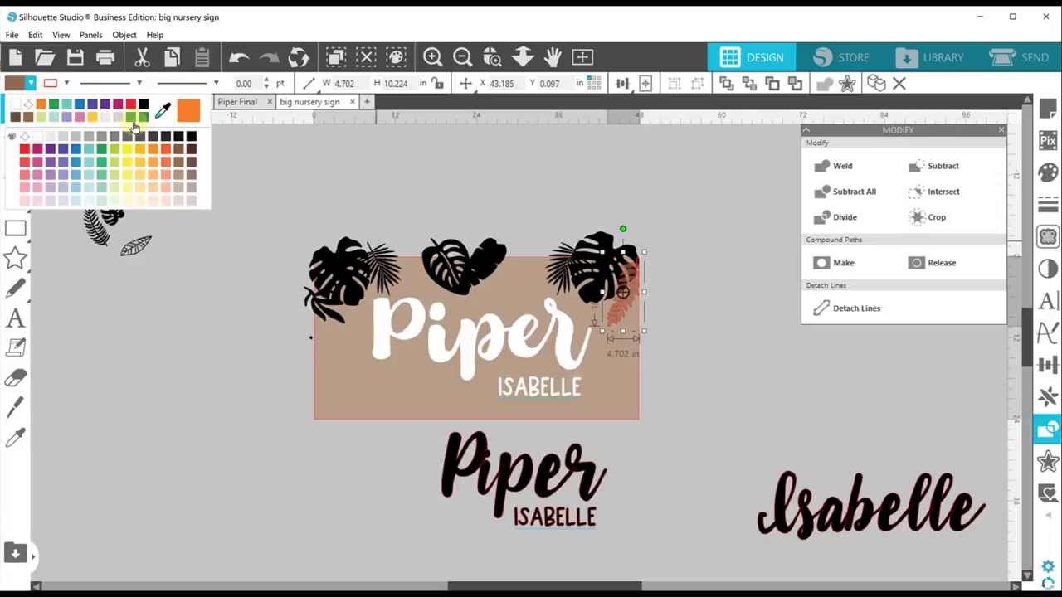
pyautogui.click(134, 123)
pyautogui.click(587, 208)
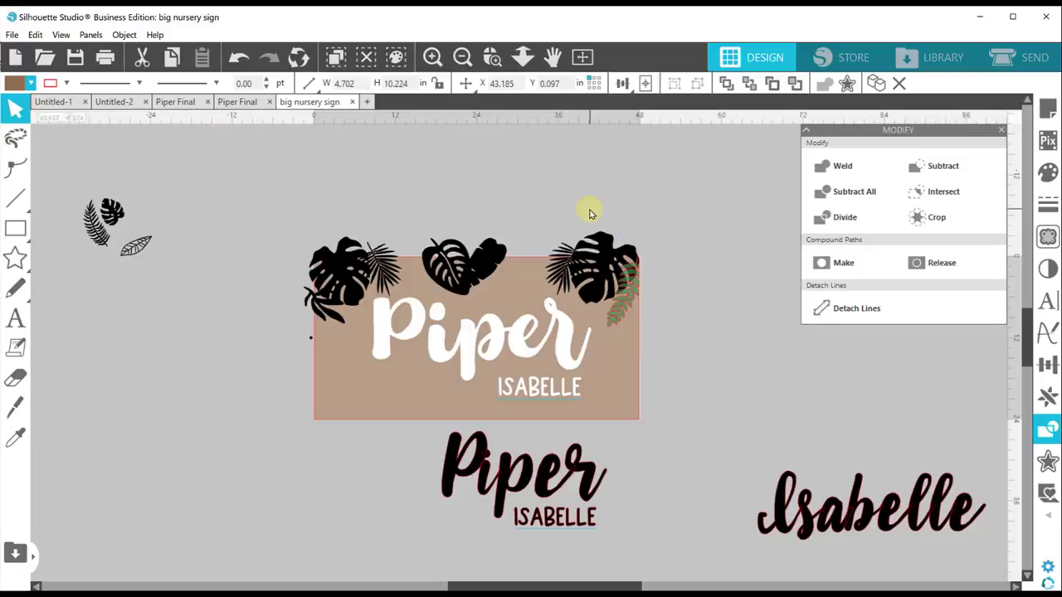
# Step: Crop the right monstera leaf to the board's edge and group the cropped pieces
pyautogui.click(615, 387)
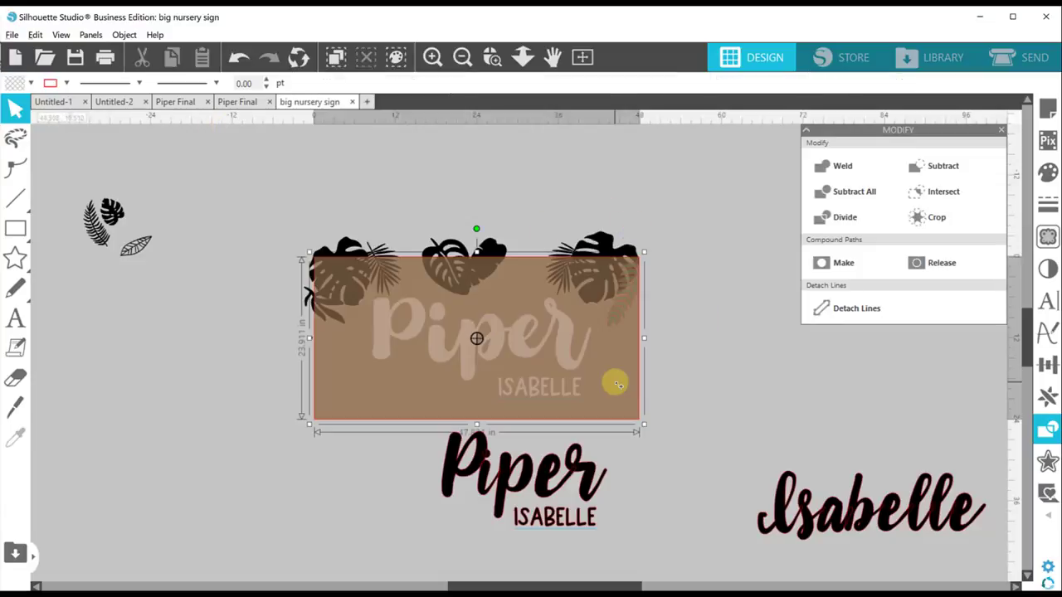
pyautogui.keyDown('shift'); pyautogui.click(604, 248); pyautogui.keyUp('shift')
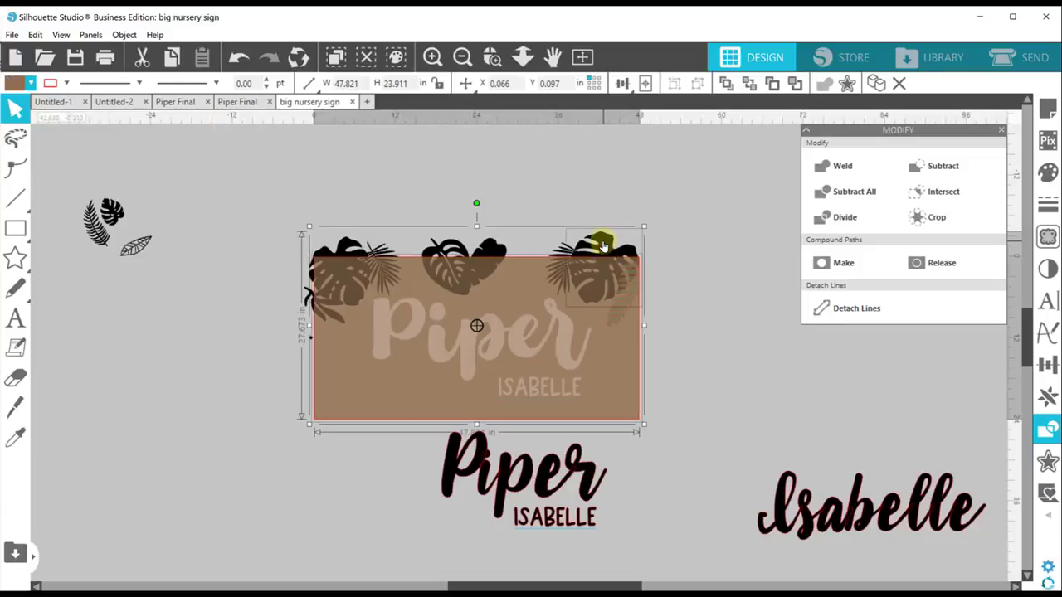
pyautogui.click(927, 219)
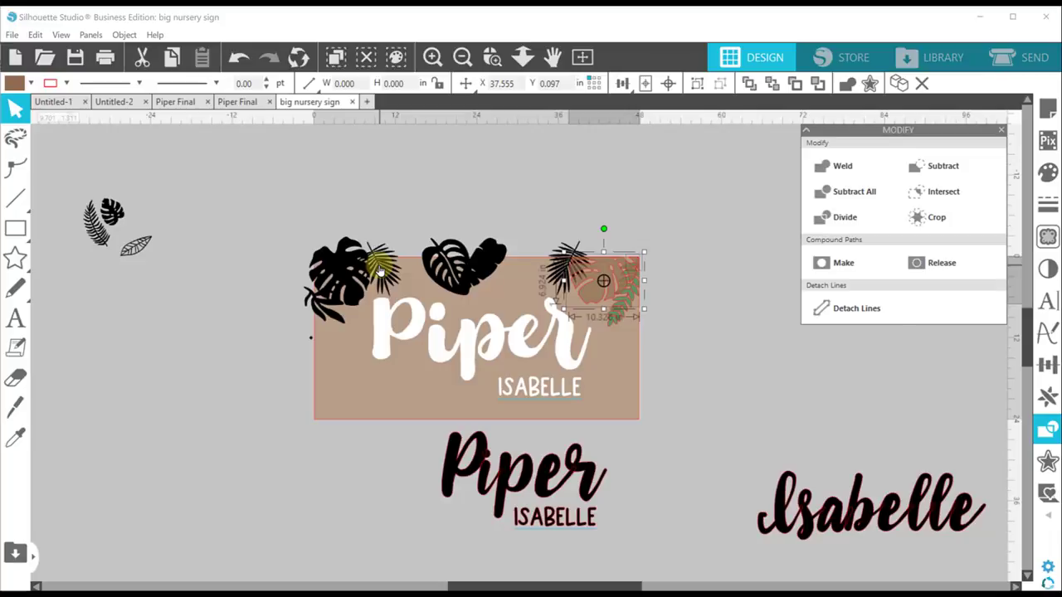
pyautogui.rightClick(605, 276)
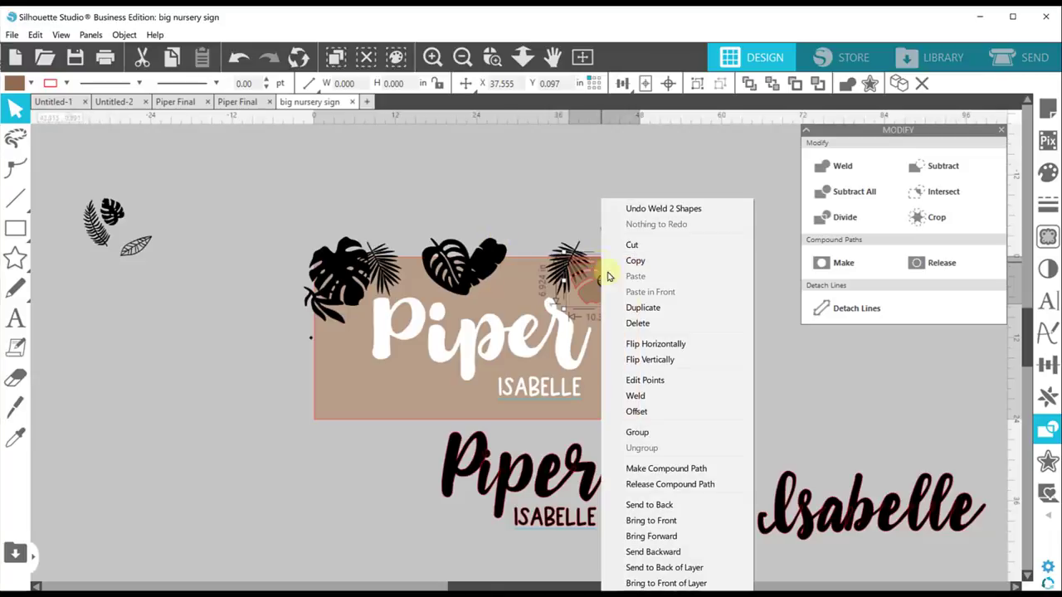
pyautogui.click(644, 432)
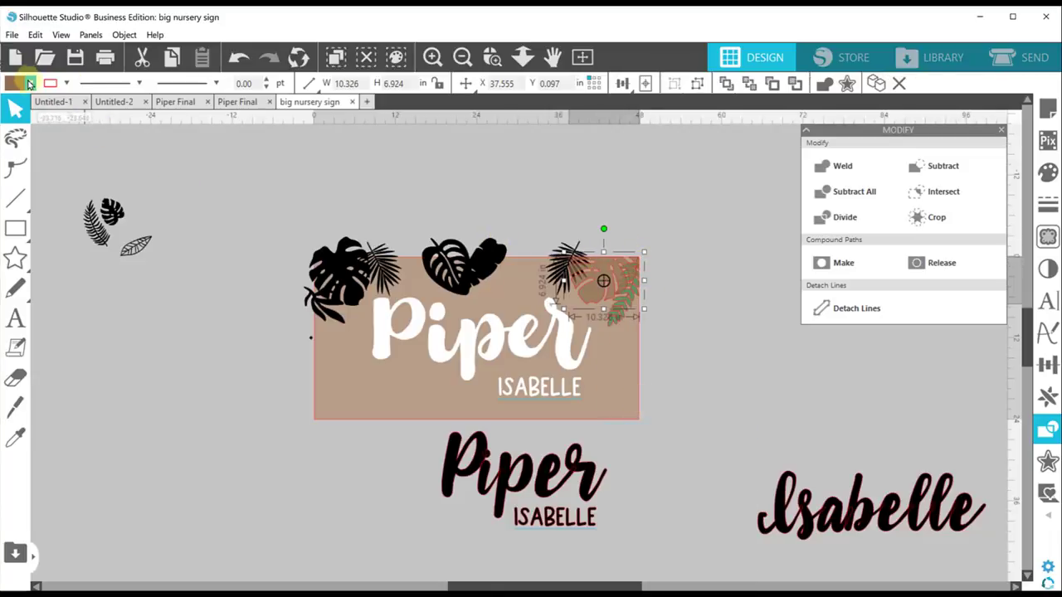
# Step: Try dark and pale green fills on the cropped right monstera leaf, and settle on a medium green
pyautogui.click(30, 86)
pyautogui.click(22, 113)
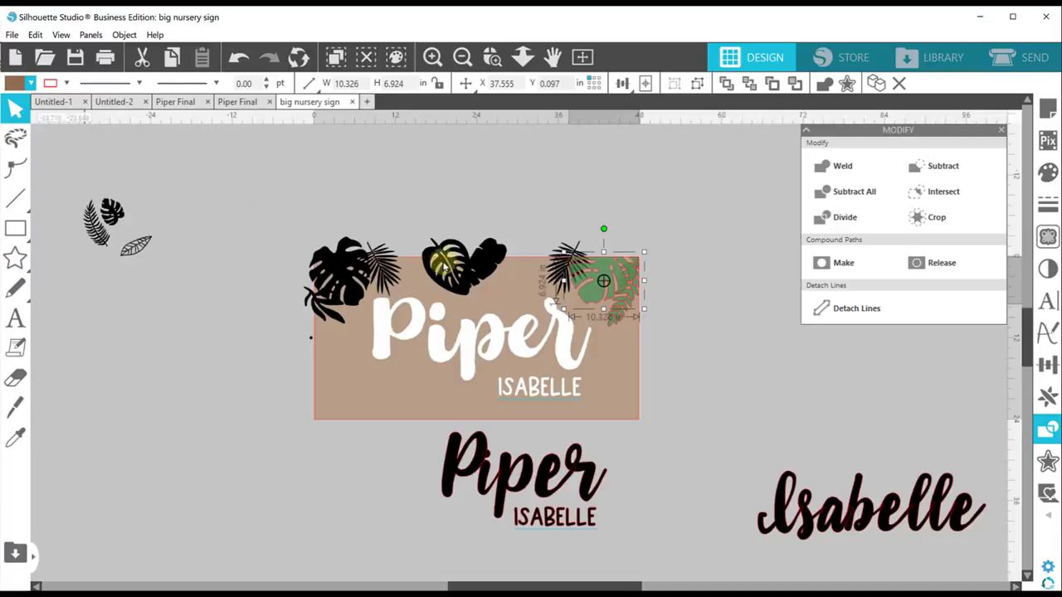
pyautogui.click(29, 86)
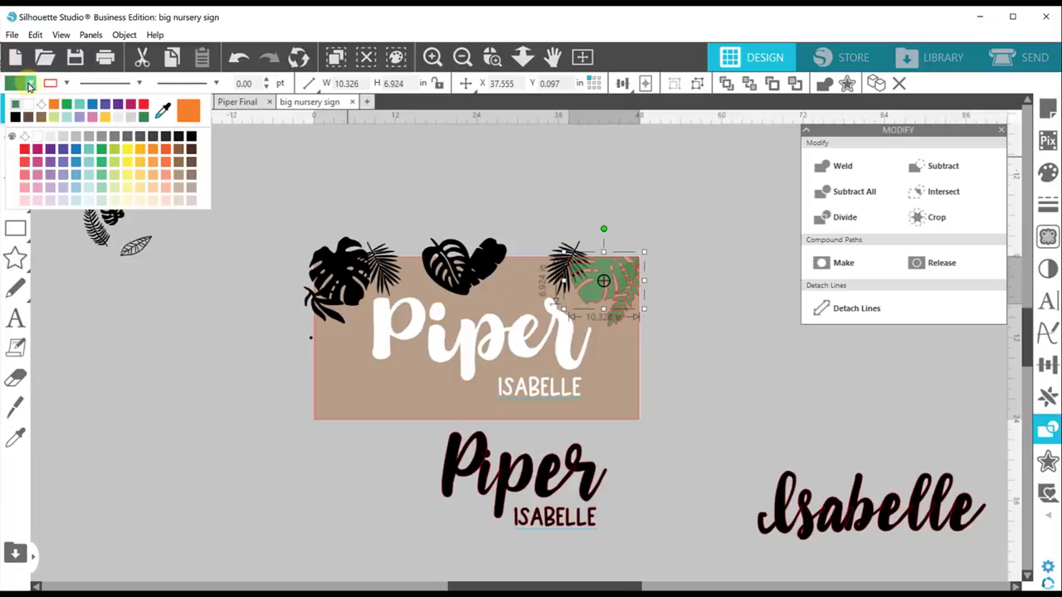
pyautogui.click(99, 193)
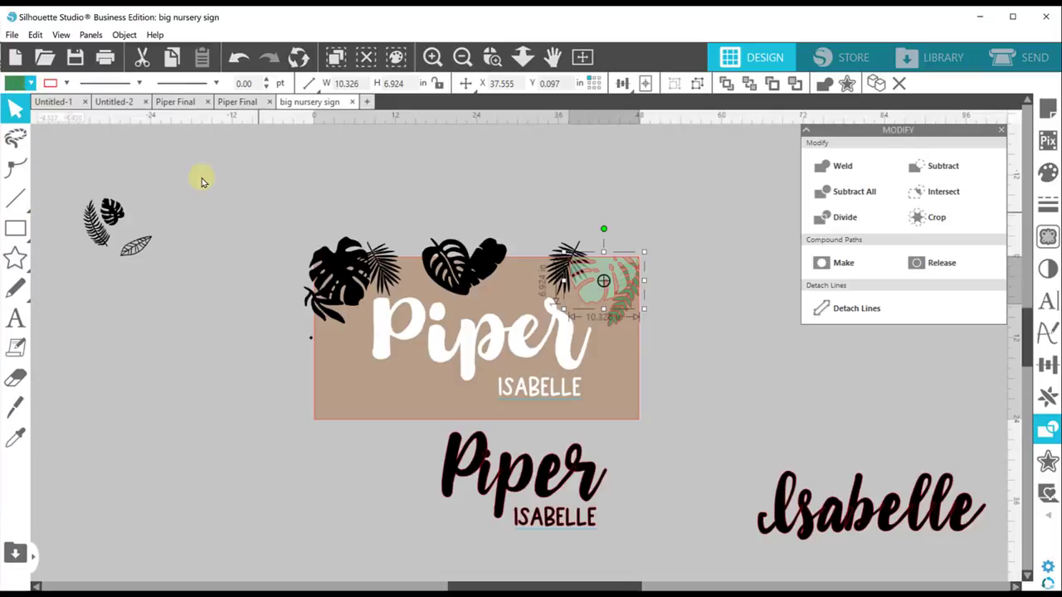
pyautogui.click(31, 84)
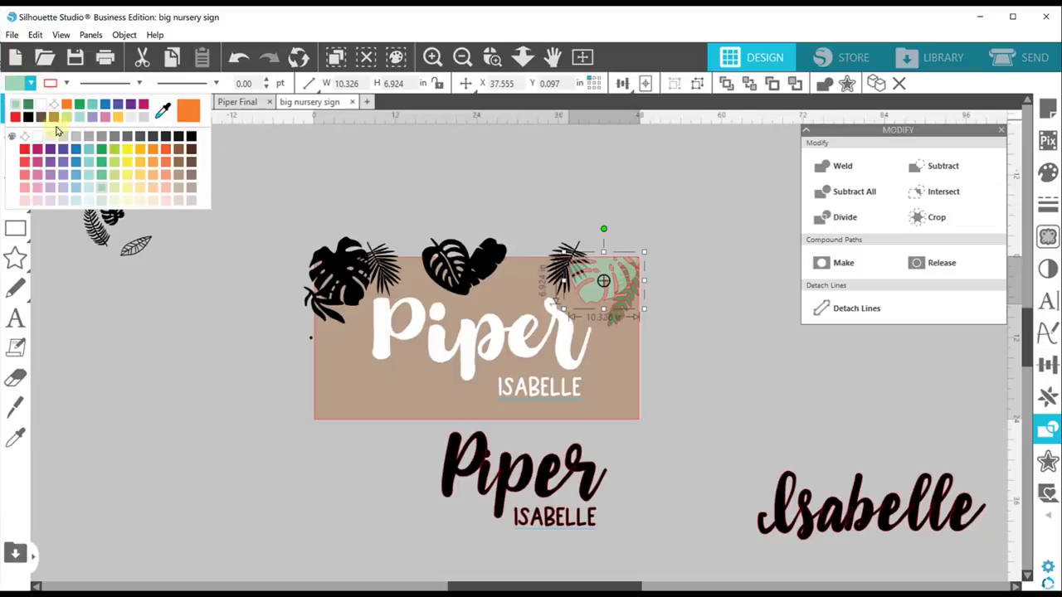
pyautogui.click(101, 152)
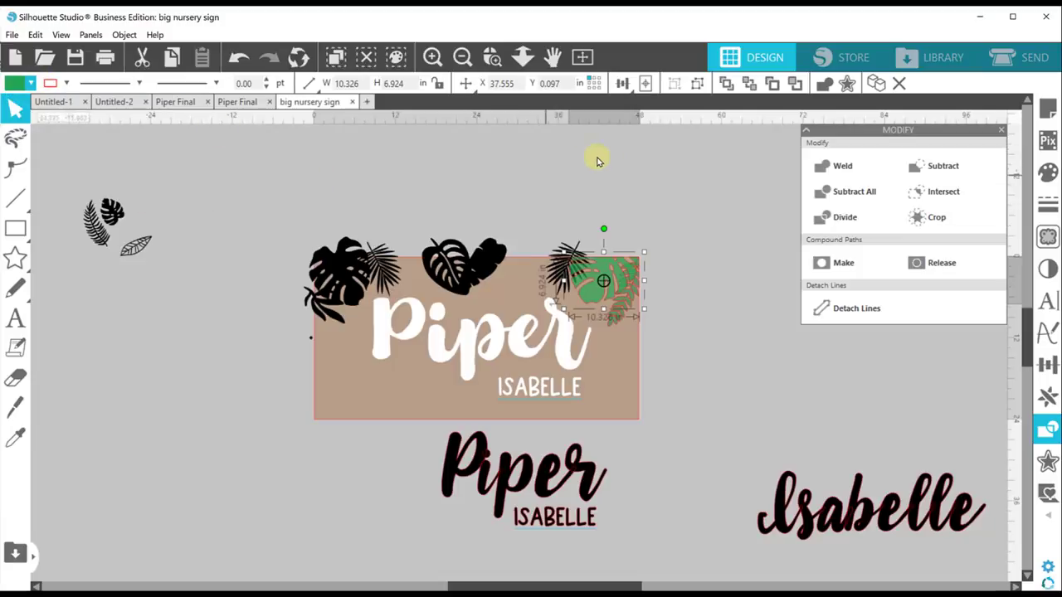
# Step: Recolor the cropped fern leaf at the board's right edge with a light green fill
pyautogui.click(670, 323)
pyautogui.click(629, 314)
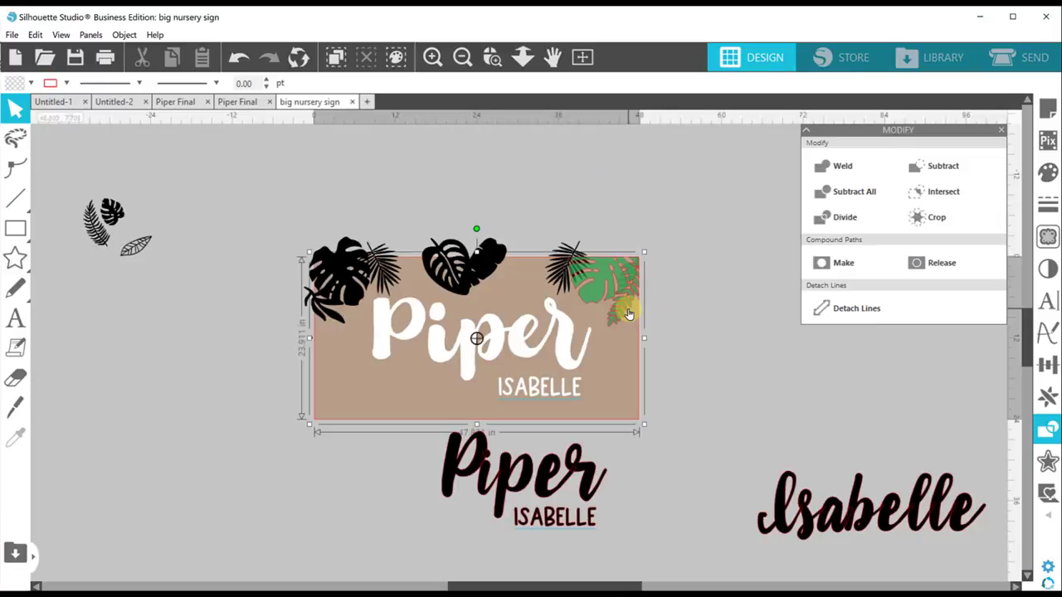
pyautogui.click(621, 304)
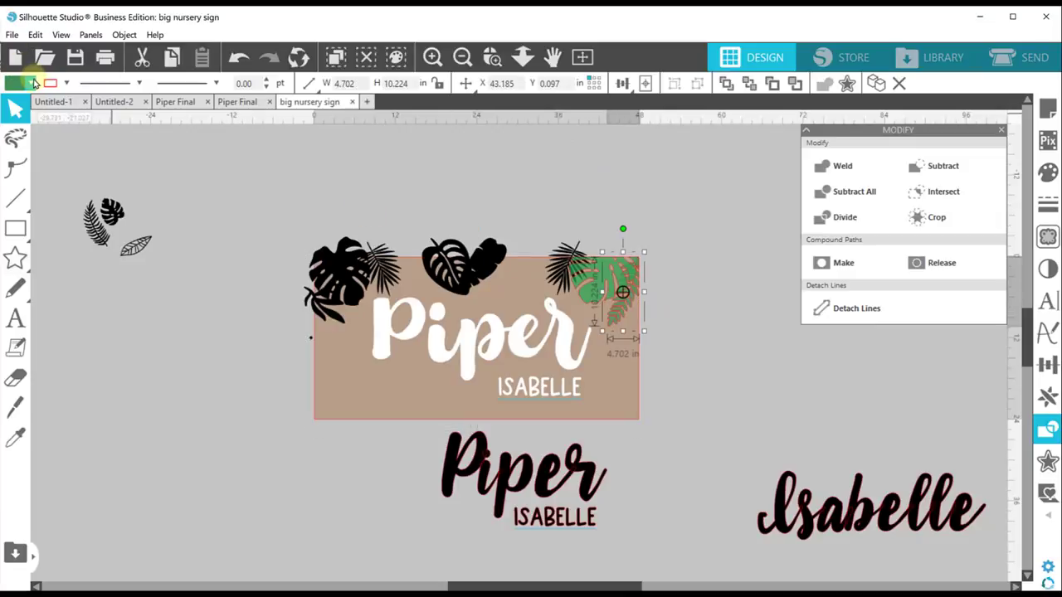
pyautogui.click(31, 83)
pyautogui.click(100, 202)
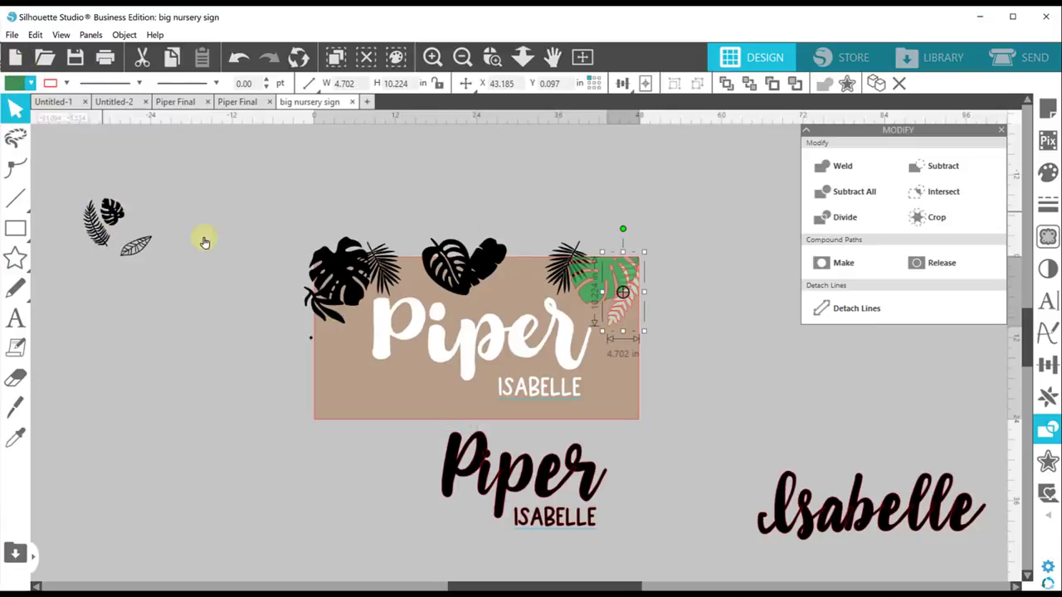
pyautogui.click(31, 83)
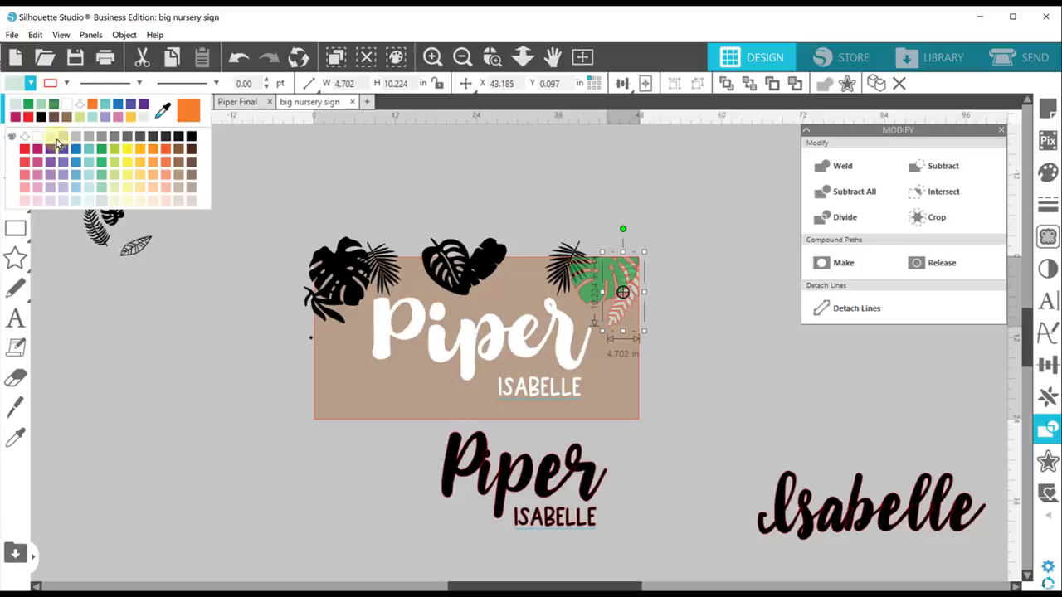
pyautogui.click(101, 185)
pyautogui.click(100, 179)
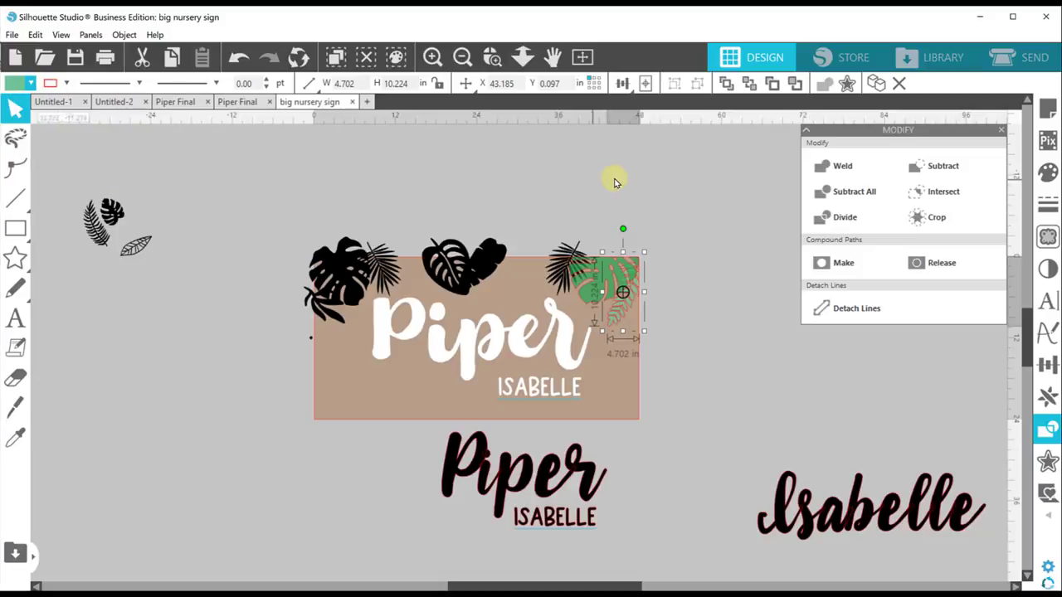
# Step: Crop the palm frond beside the right monstera leaf to the board's edge, group its pieces, and fill it with green
pyautogui.click(622, 400)
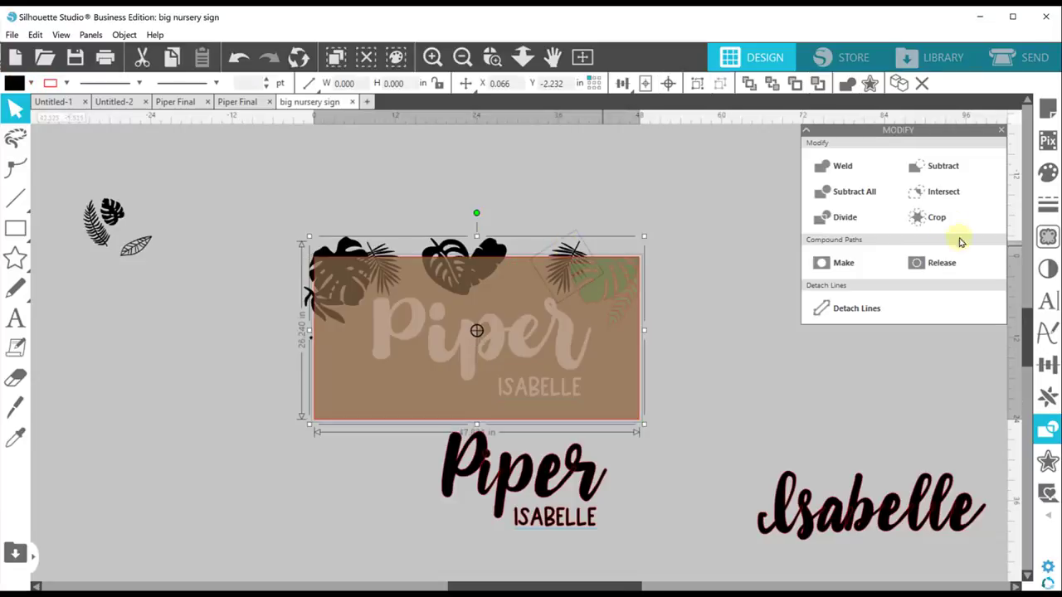
pyautogui.rightClick(580, 265)
pyautogui.click(30, 83)
pyautogui.click(40, 109)
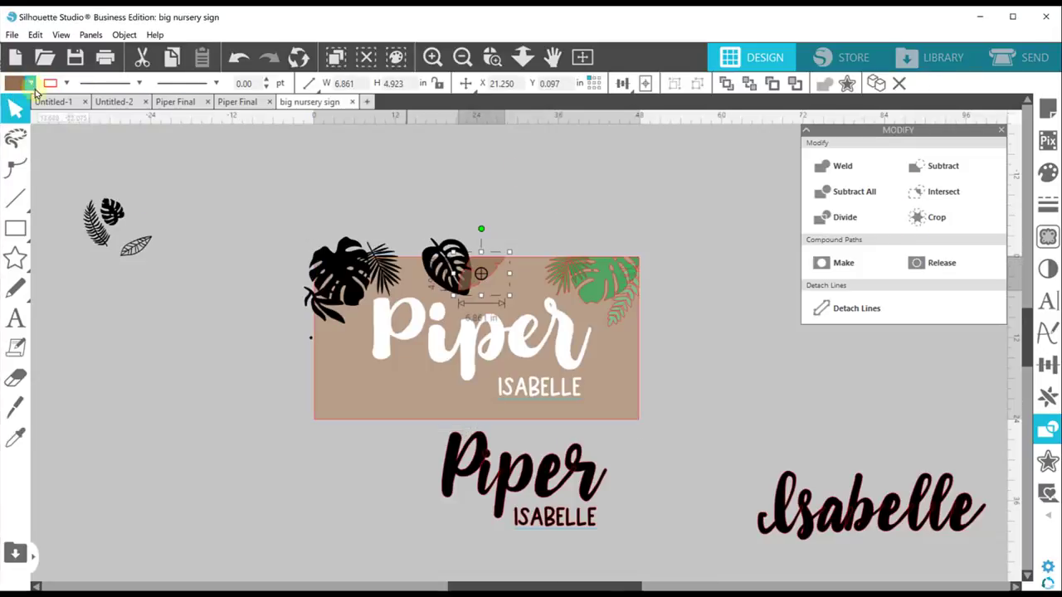
# Step: Crop the center and left leaf clusters to the board's edge and fill their leaves with light and dark shades of green
pyautogui.moveTo(446, 277); pyautogui.dragTo(378, 277)
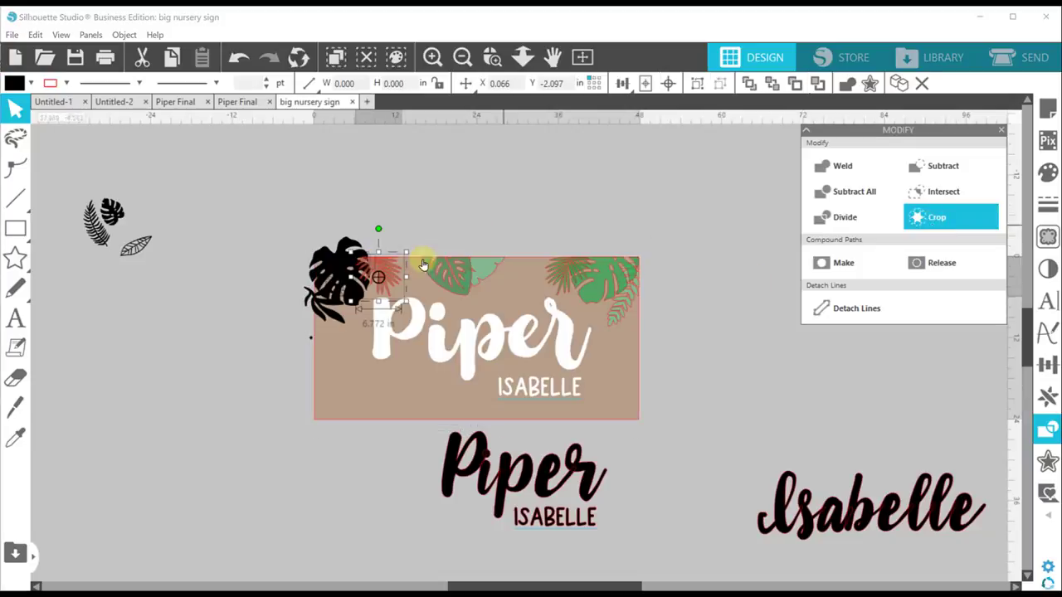
pyautogui.rightClick(395, 217)
pyautogui.click(31, 83)
pyautogui.click(68, 106)
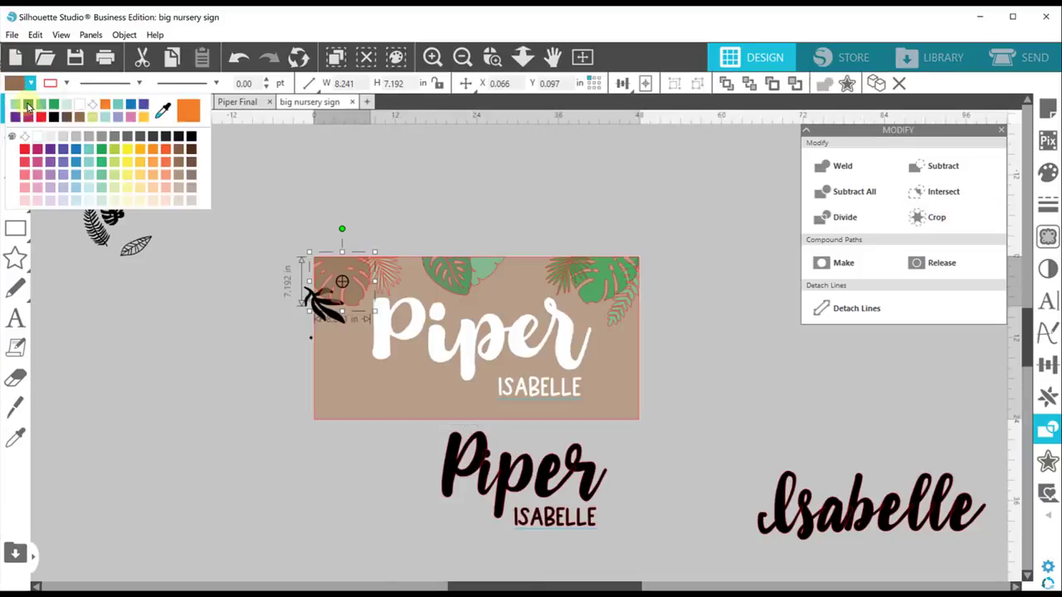
pyautogui.click(368, 180)
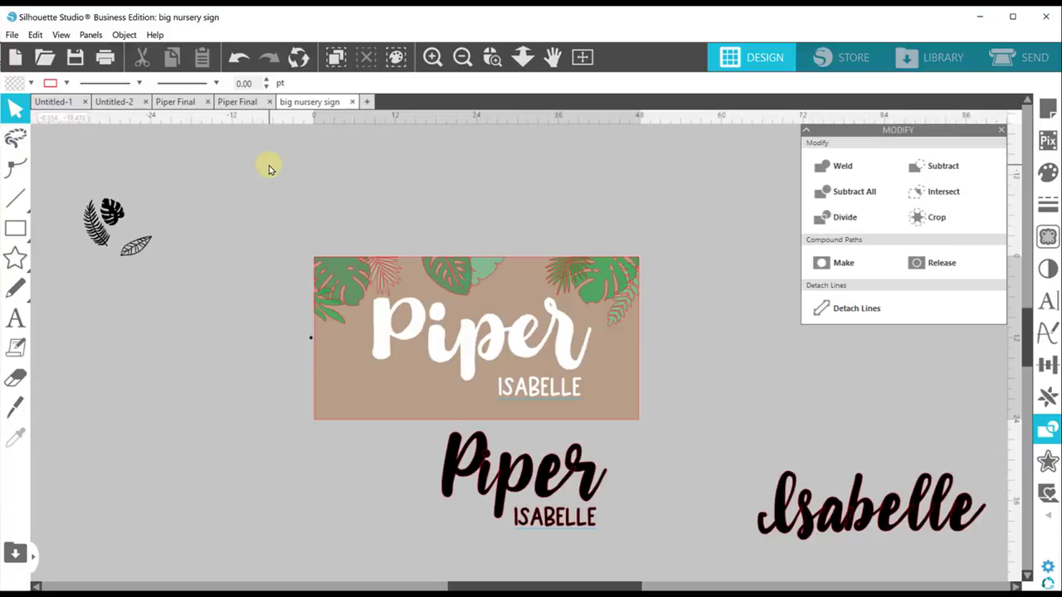
# Step: Select the fern, monstera leaf and palm frond at the board's right corner and remove their red outlines
pyautogui.click(572, 269)
pyautogui.click(720, 358)
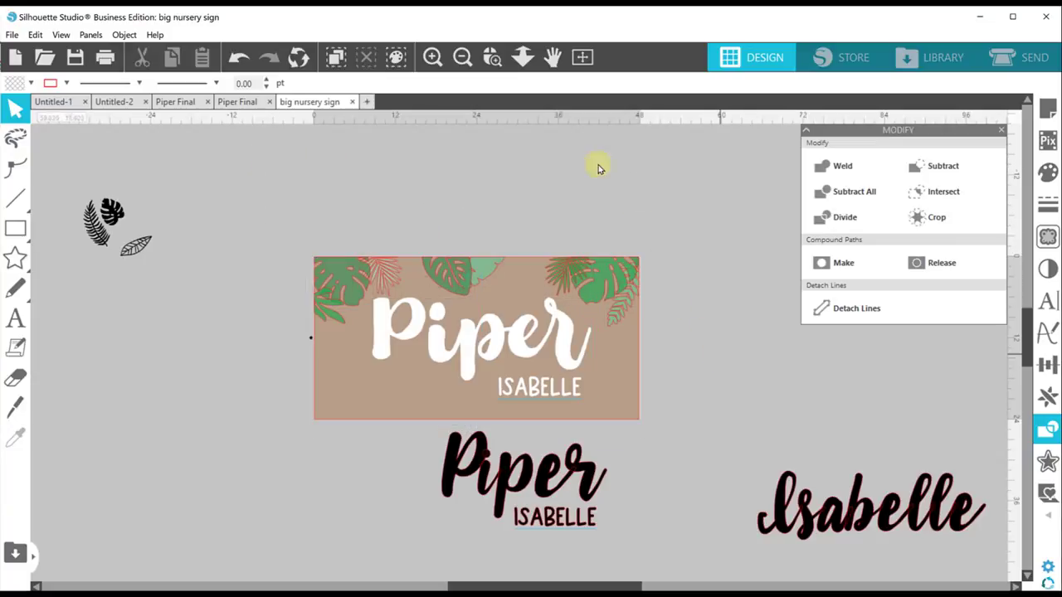
pyautogui.moveTo(598, 242); pyautogui.dragTo(691, 337)
pyautogui.click(559, 403)
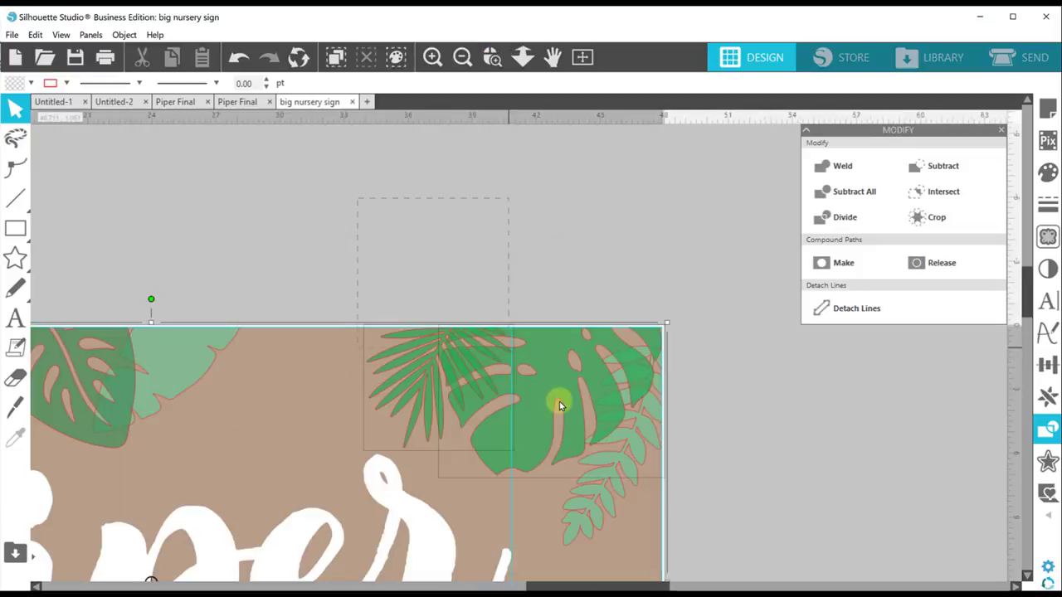
pyautogui.click(721, 412)
pyautogui.click(640, 439)
pyautogui.keyDown('shift'); pyautogui.click(483, 369); pyautogui.keyUp('shift')
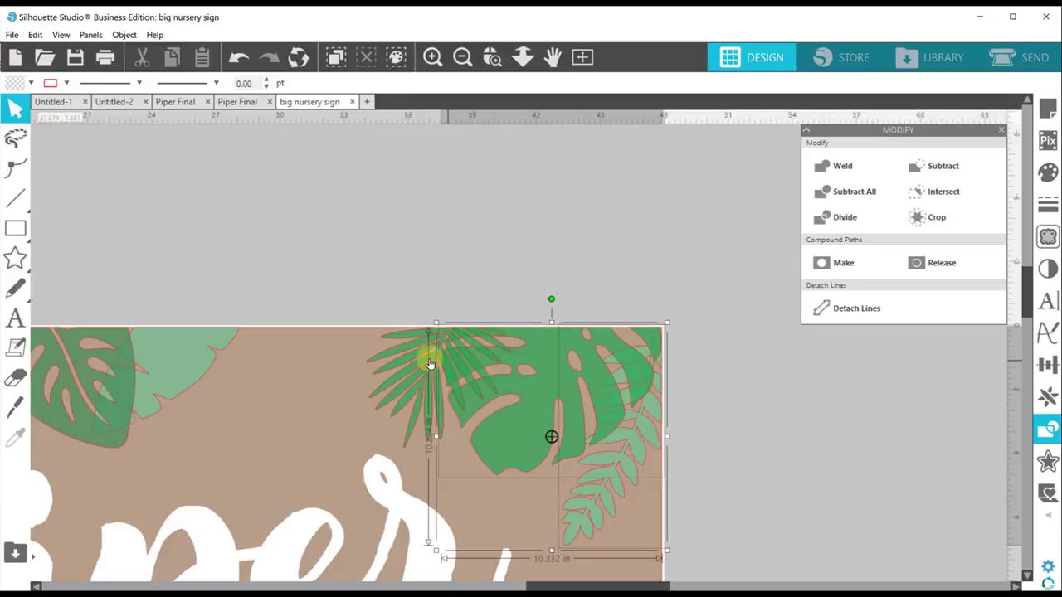
pyautogui.keyDown('shift'); pyautogui.click(423, 358); pyautogui.keyUp('shift')
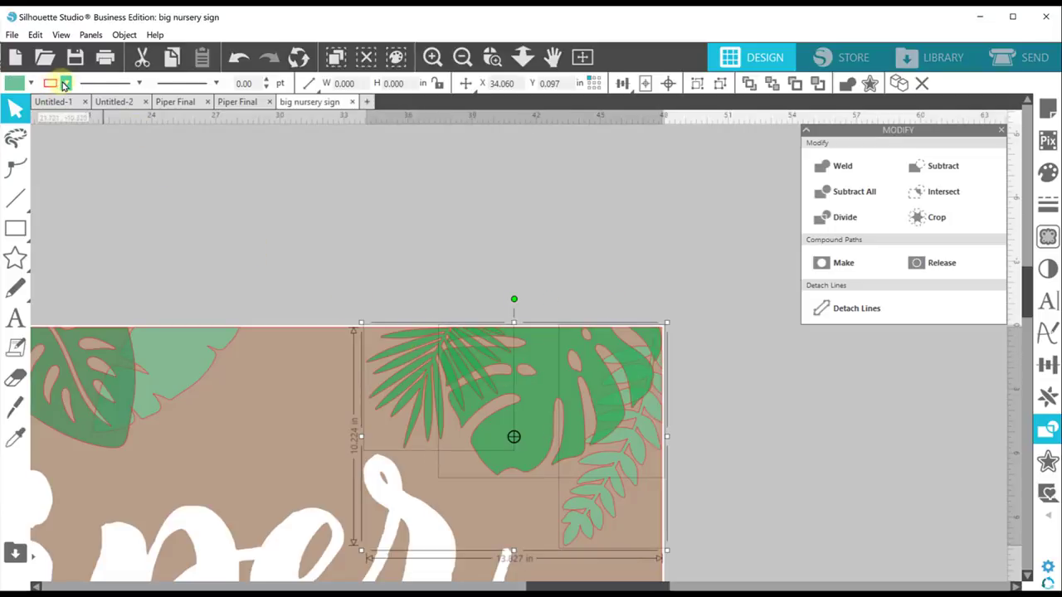
pyautogui.click(66, 84)
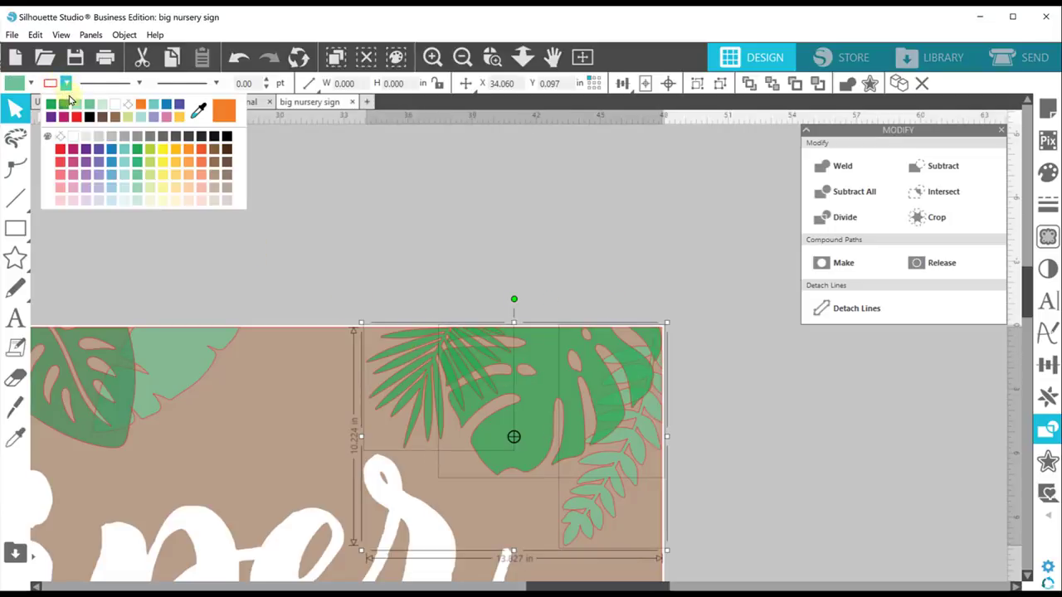
pyautogui.click(127, 107)
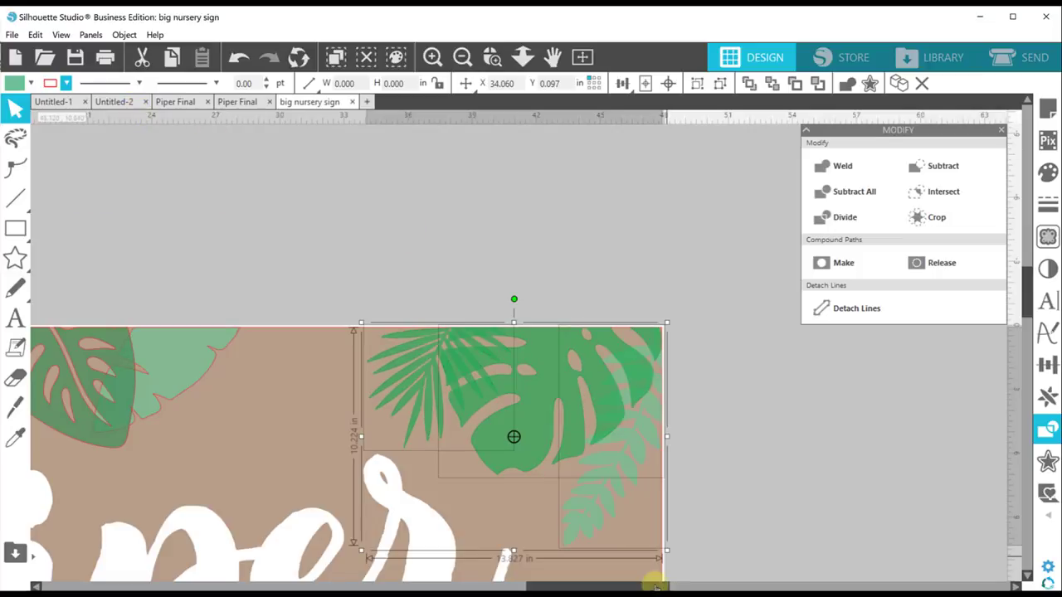
# Step: Select the two leaves at the middle of the board's top edge and remove their outlines
pyautogui.moveTo(627, 586); pyautogui.dragTo(558, 585)
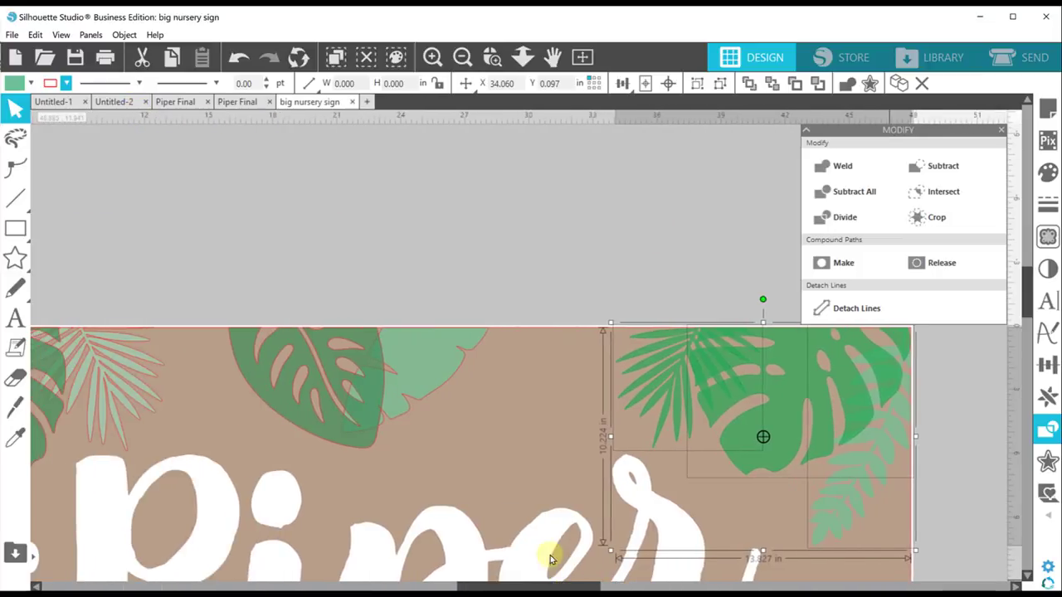
pyautogui.click(446, 341)
pyautogui.click(303, 220)
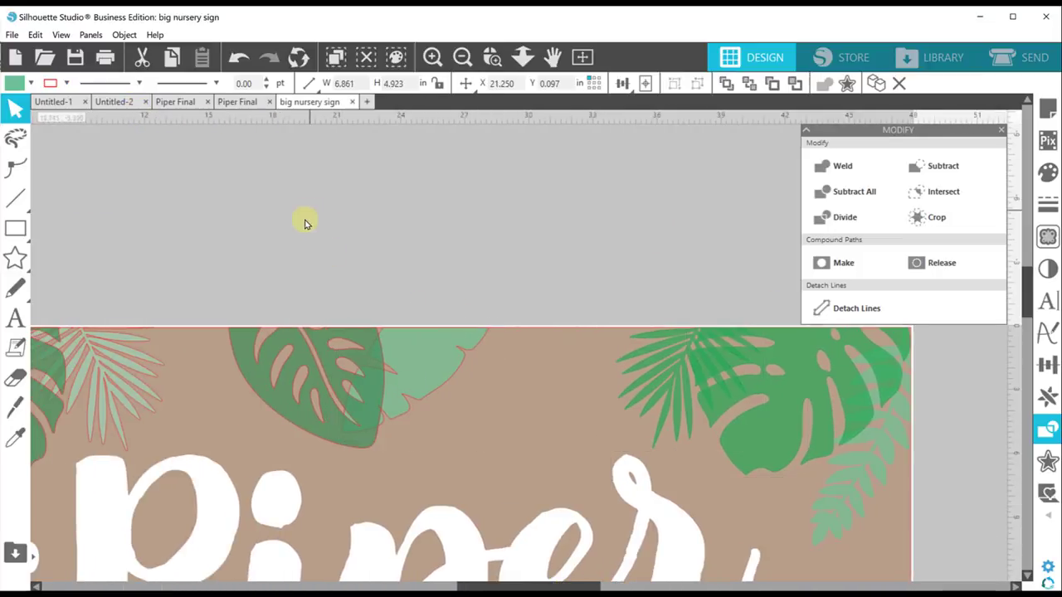
pyautogui.click(300, 369)
pyautogui.keyDown('shift'); pyautogui.click(419, 362); pyautogui.keyUp('shift')
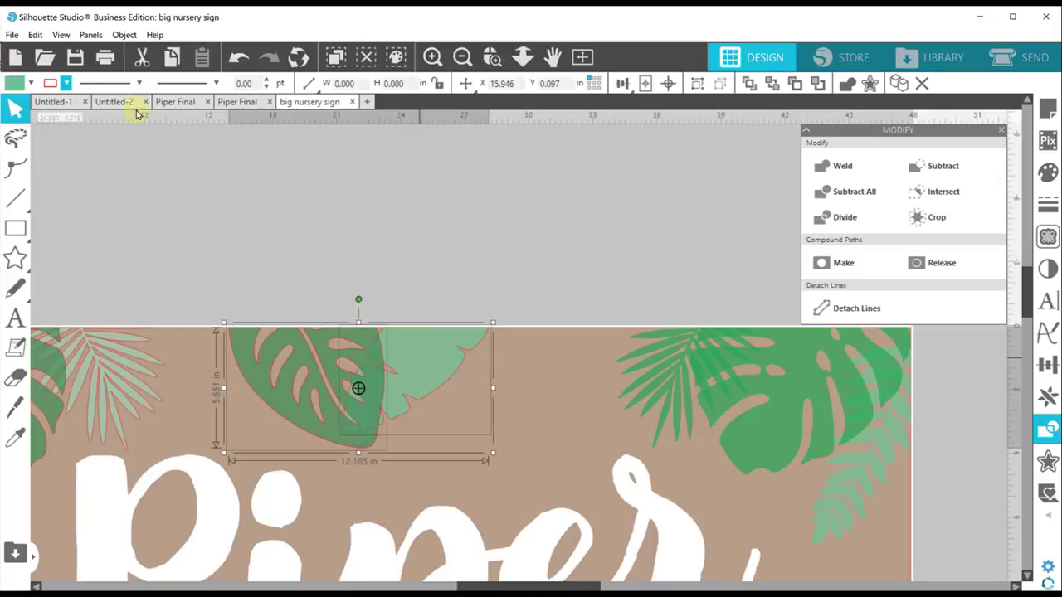
pyautogui.click(67, 83)
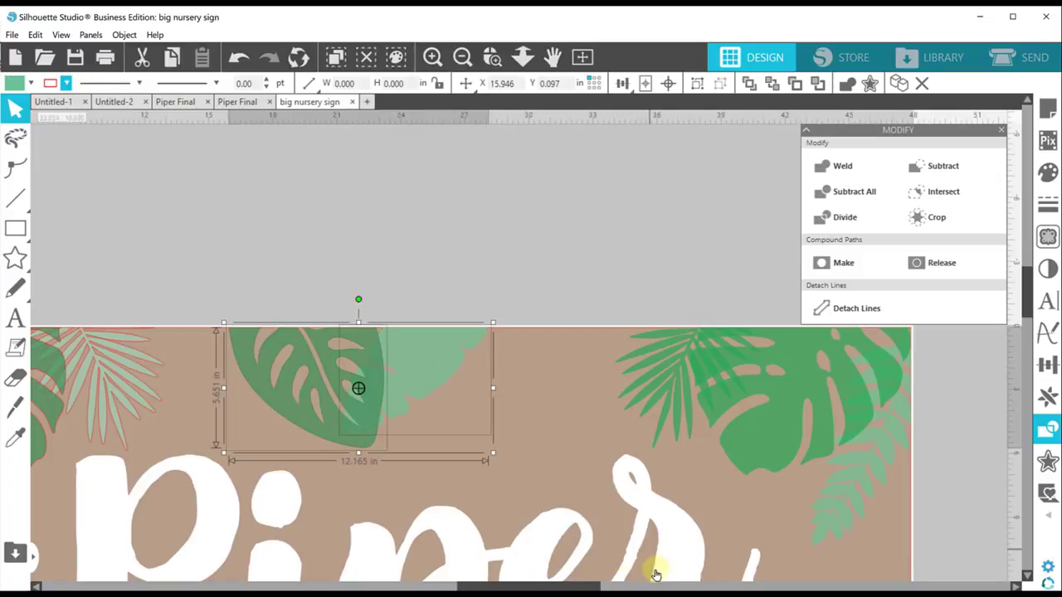
# Step: Select the three leaves at the board's left corner and set their line color to none
pyautogui.moveTo(565, 585); pyautogui.dragTo(539, 586)
pyautogui.moveTo(506, 586); pyautogui.dragTo(499, 585)
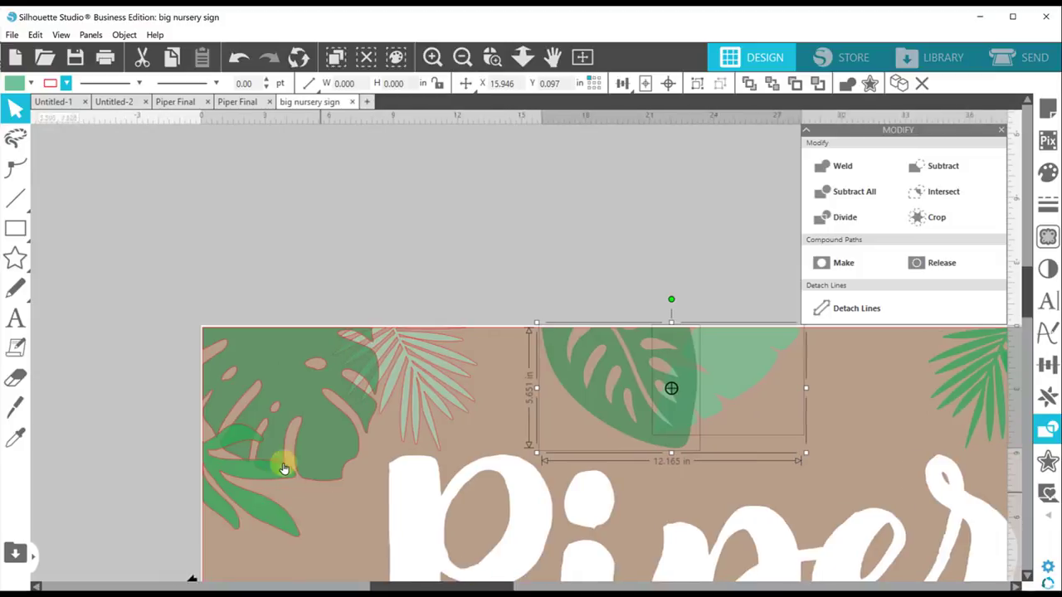
pyautogui.click(240, 447)
pyautogui.keyDown('shift'); pyautogui.click(304, 355); pyautogui.keyUp('shift')
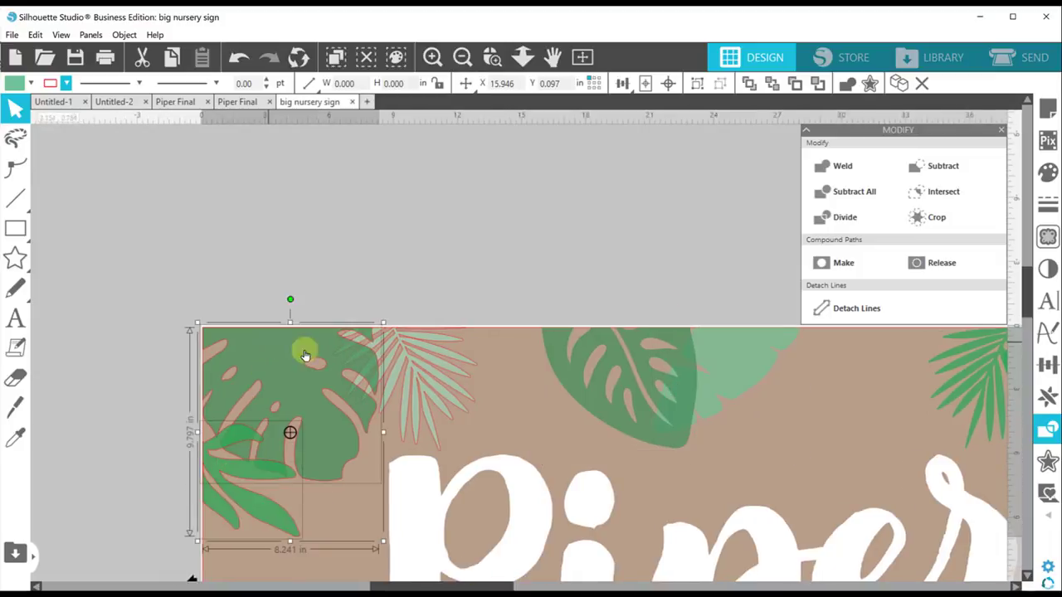
pyautogui.keyDown('shift'); pyautogui.click(405, 356); pyautogui.keyUp('shift')
pyautogui.click(68, 82)
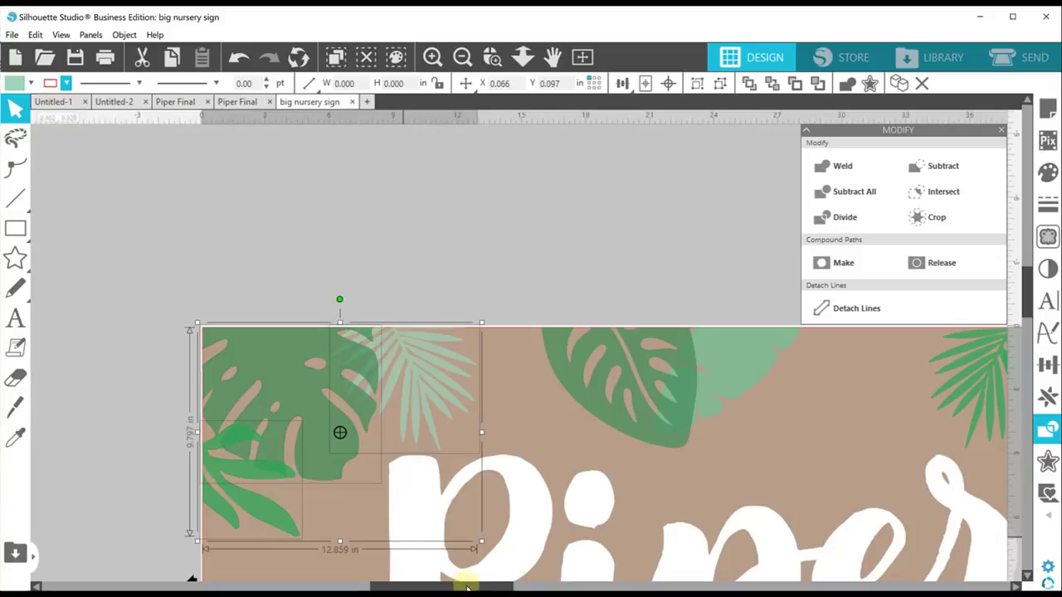
# Step: Examine the right leaf cluster, and open the finished design document to compare leaf colors and placement
pyautogui.moveTo(462, 585); pyautogui.dragTo(586, 585)
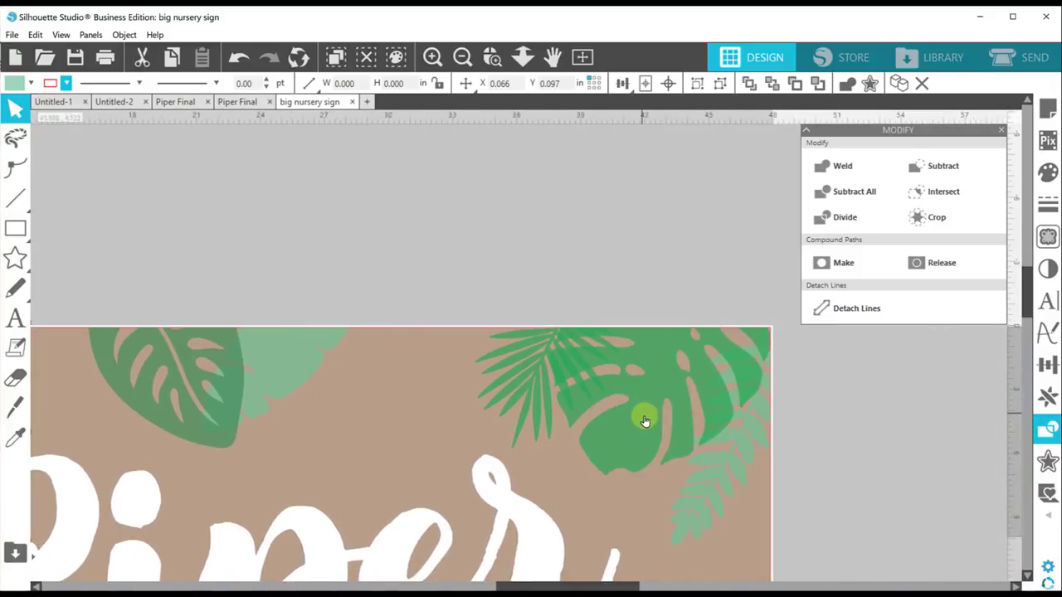
pyautogui.click(237, 101)
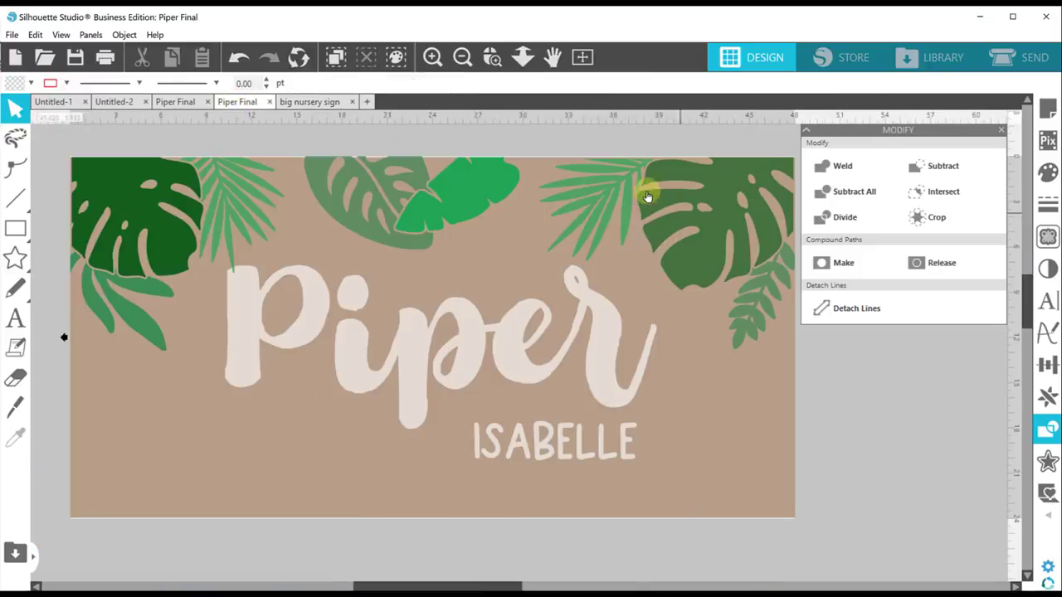
# Step: Return to the big nursery sign document and bring the monstera leaf at the board's right corner to the front
pyautogui.click(305, 101)
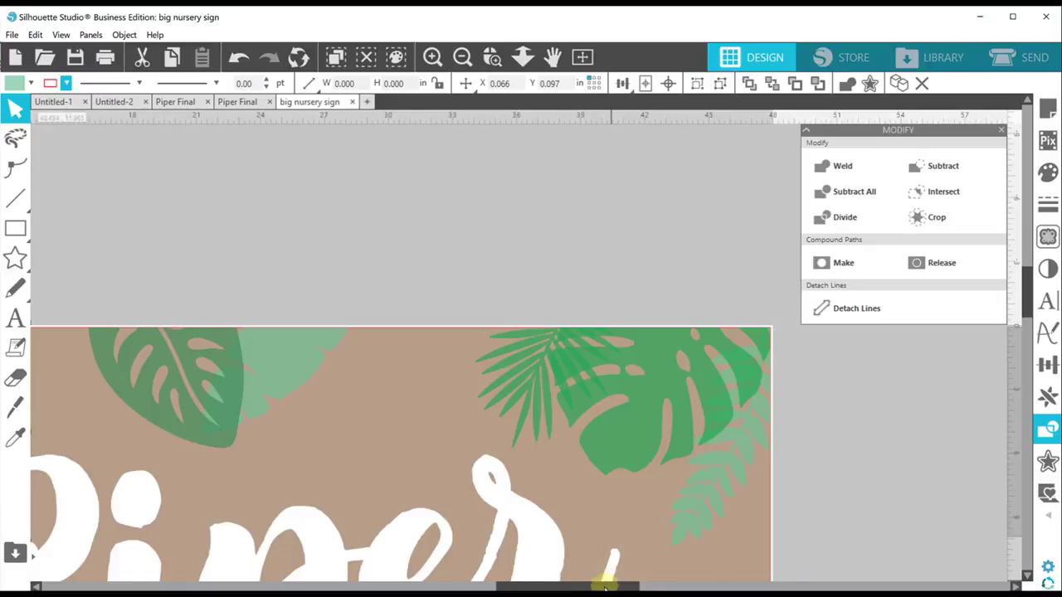
pyautogui.moveTo(603, 586)
pyautogui.mouseDown()
pyautogui.moveTo(561, 585)
pyautogui.moveTo(607, 584)
pyautogui.mouseUp()
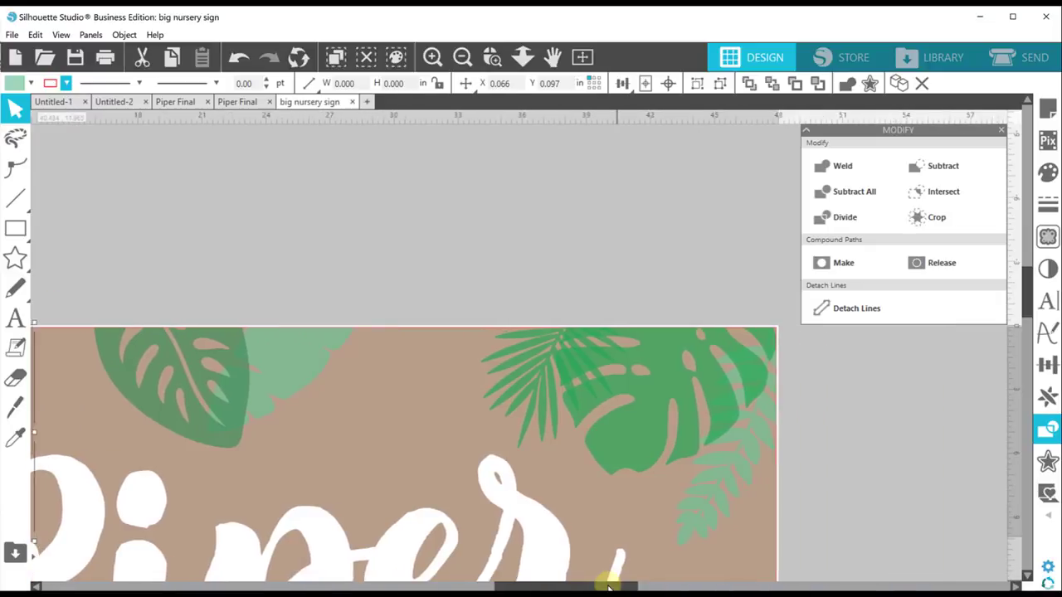
pyautogui.click(631, 445)
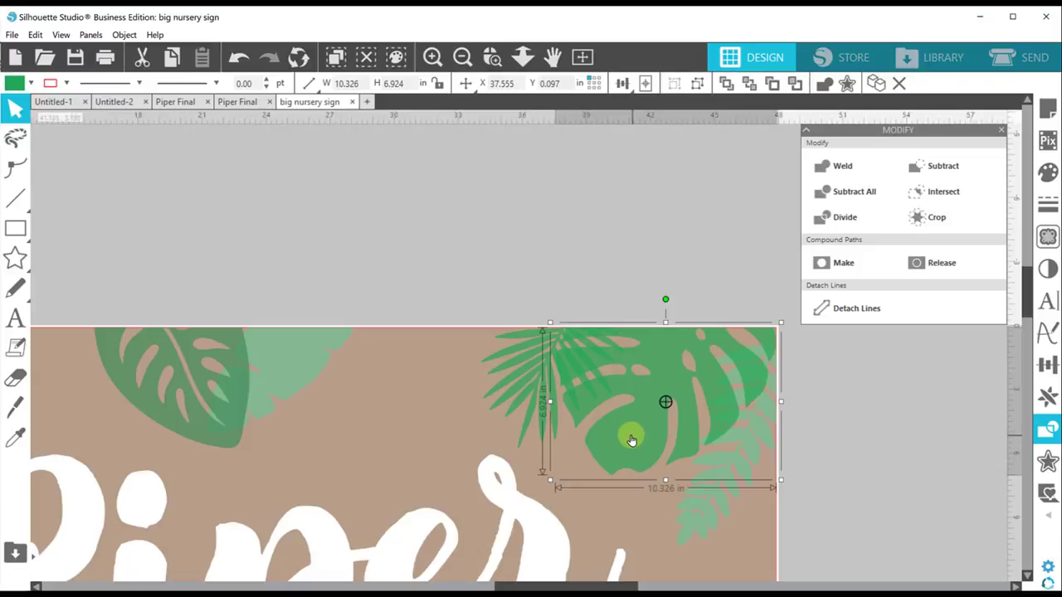
pyautogui.rightClick(631, 440)
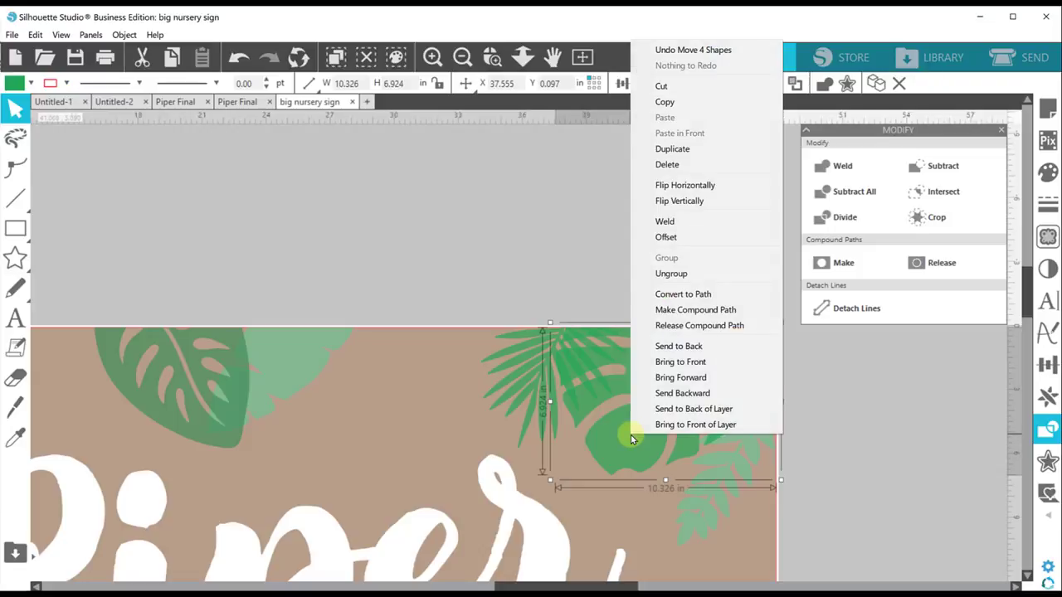
pyautogui.click(680, 362)
pyautogui.click(857, 469)
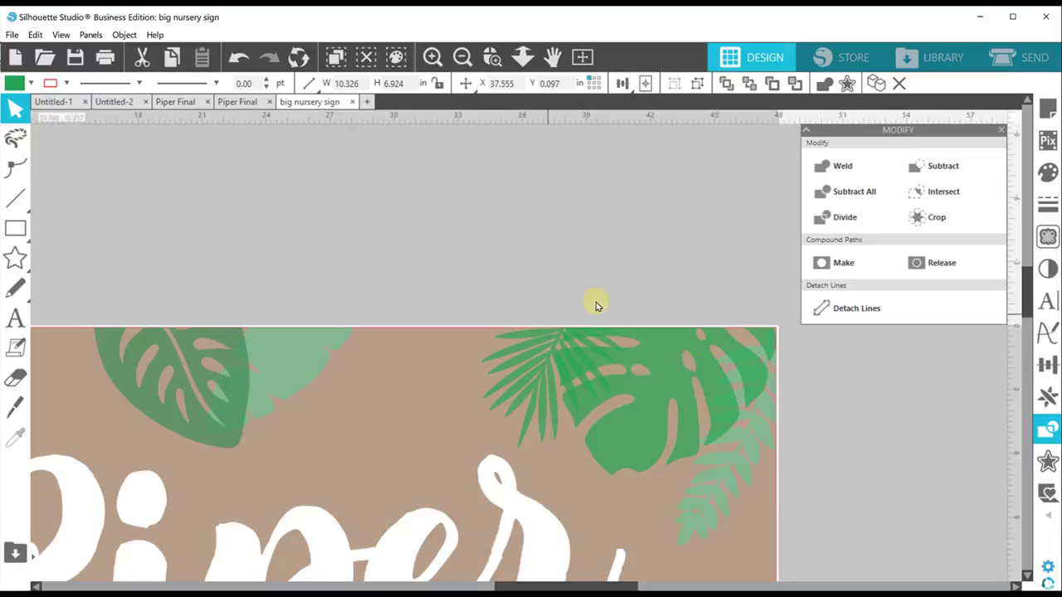
# Step: Group the palm frond and fern that lie beside the right corner's monstera leaf
pyautogui.click(524, 383)
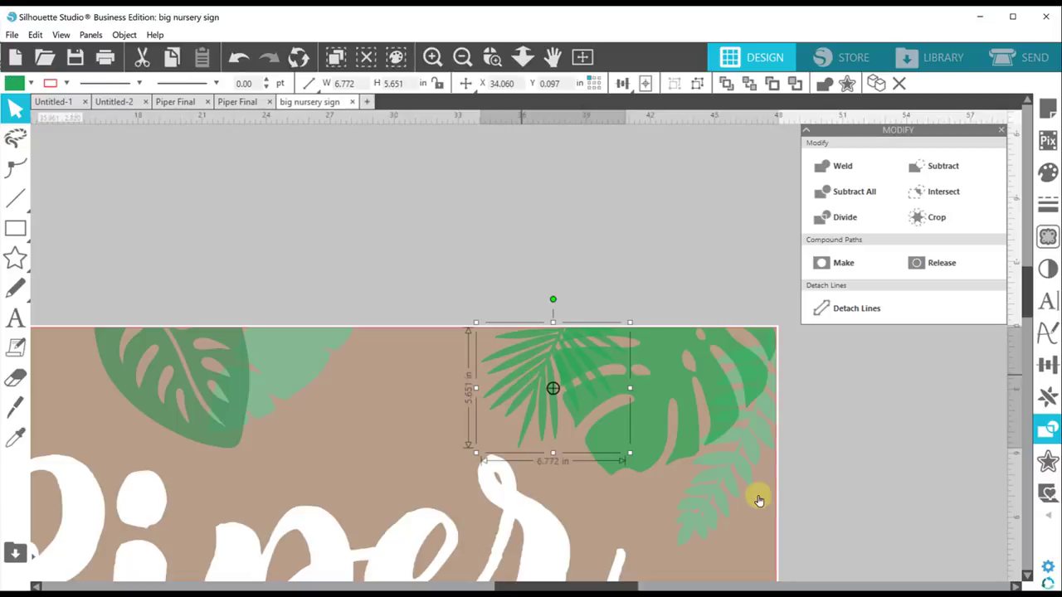
pyautogui.keyDown('shift'); pyautogui.click(732, 467); pyautogui.keyUp('shift')
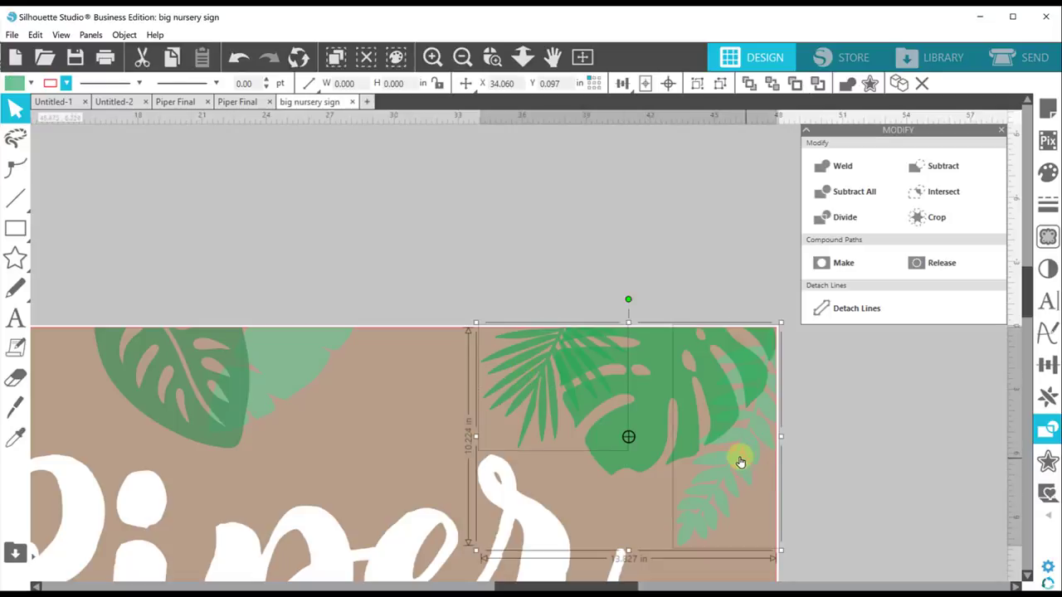
pyautogui.rightClick(735, 467)
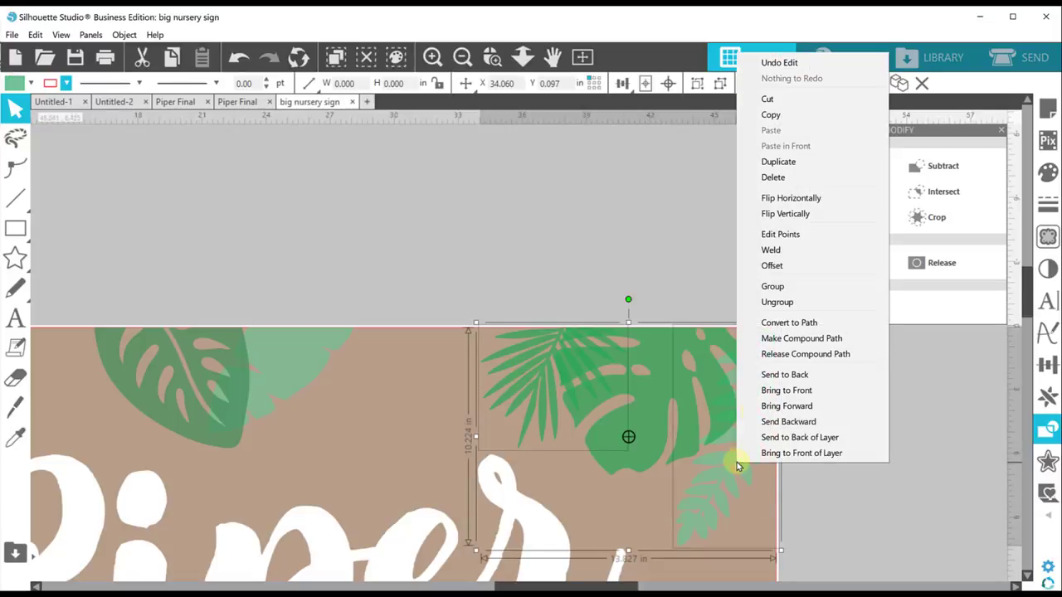
pyautogui.click(773, 286)
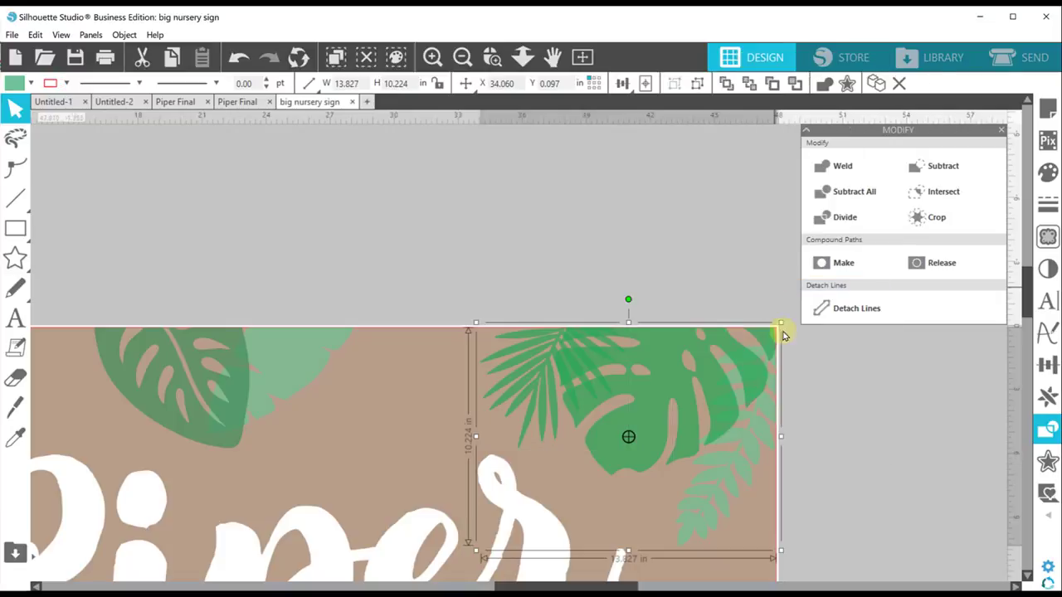
pyautogui.click(836, 507)
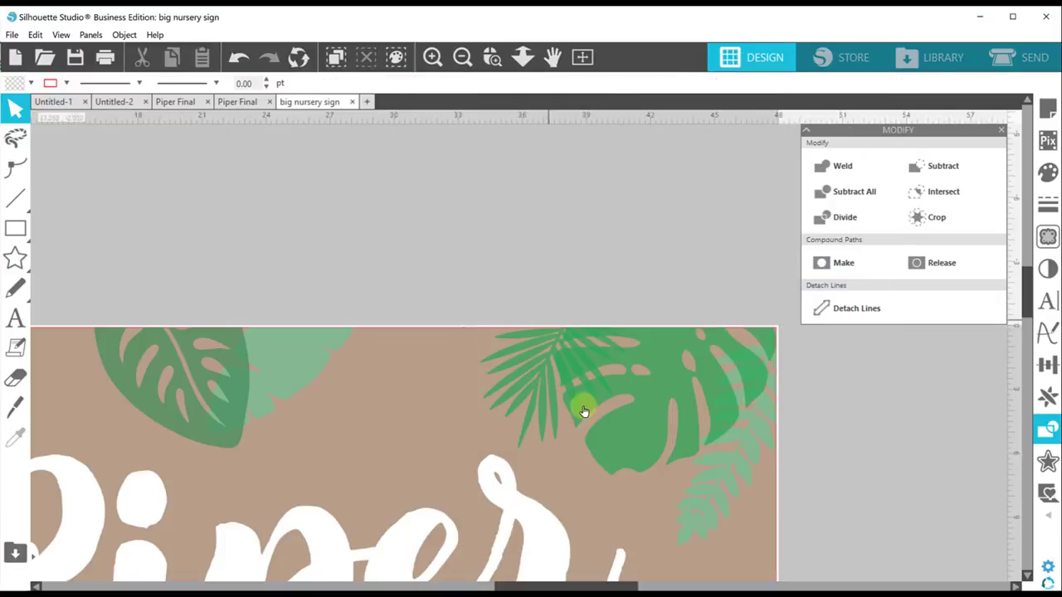
# Step: Check the finished design, and create a 0.125 in offset with rounded corners around the monstera leaf at the board's right corner
pyautogui.click(225, 102)
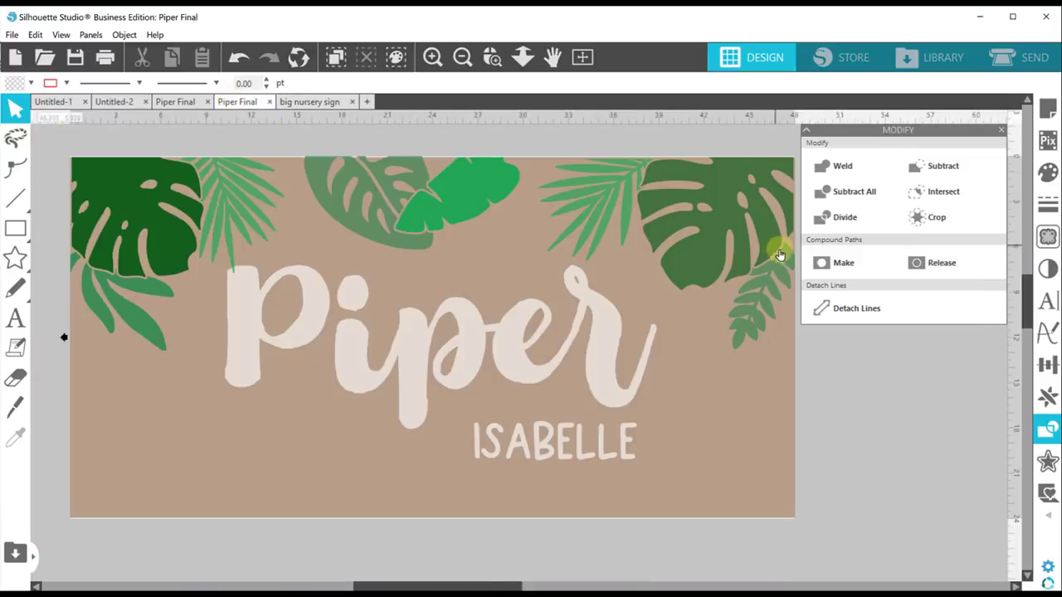
pyautogui.click(323, 103)
pyautogui.click(648, 442)
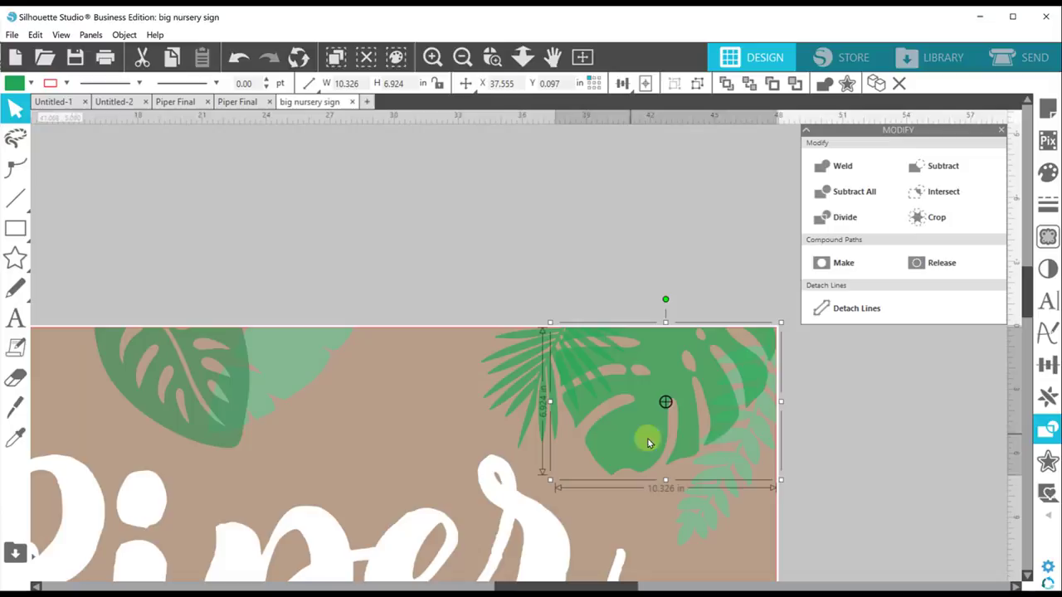
pyautogui.click(1049, 463)
pyautogui.click(847, 166)
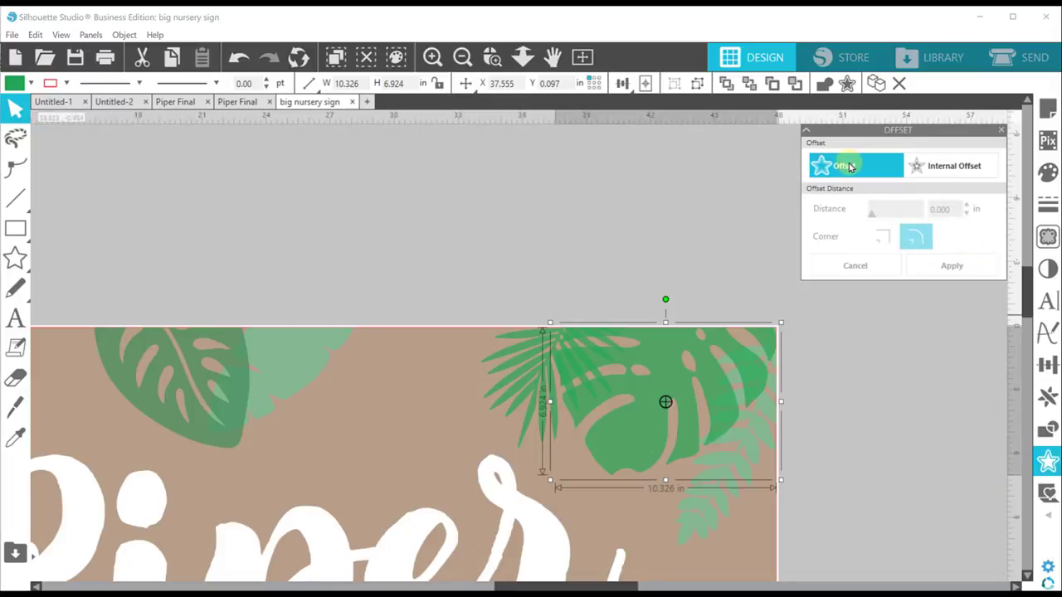
pyautogui.click(849, 167)
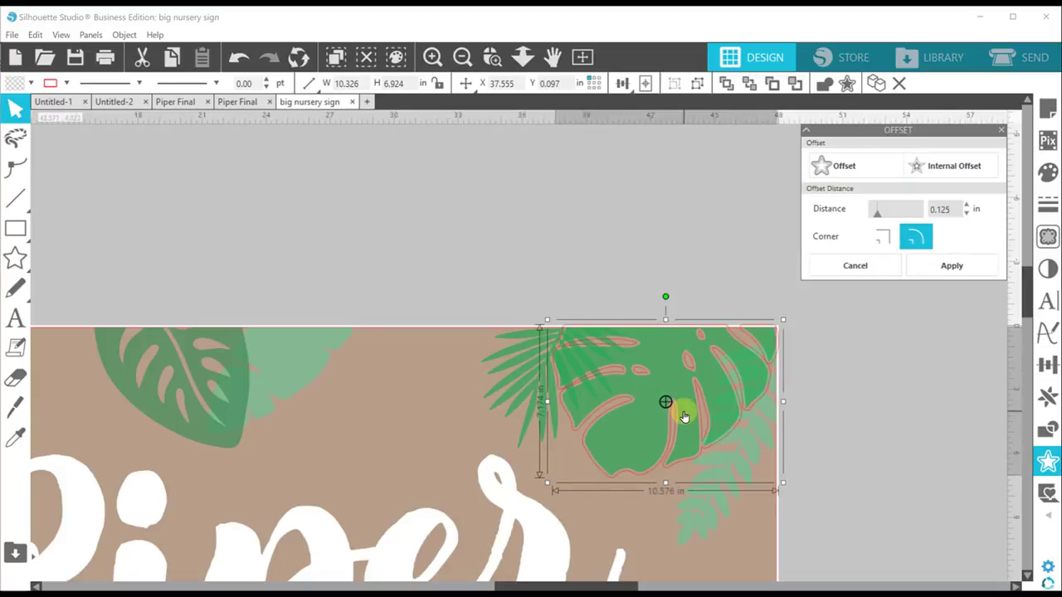
pyautogui.click(976, 276)
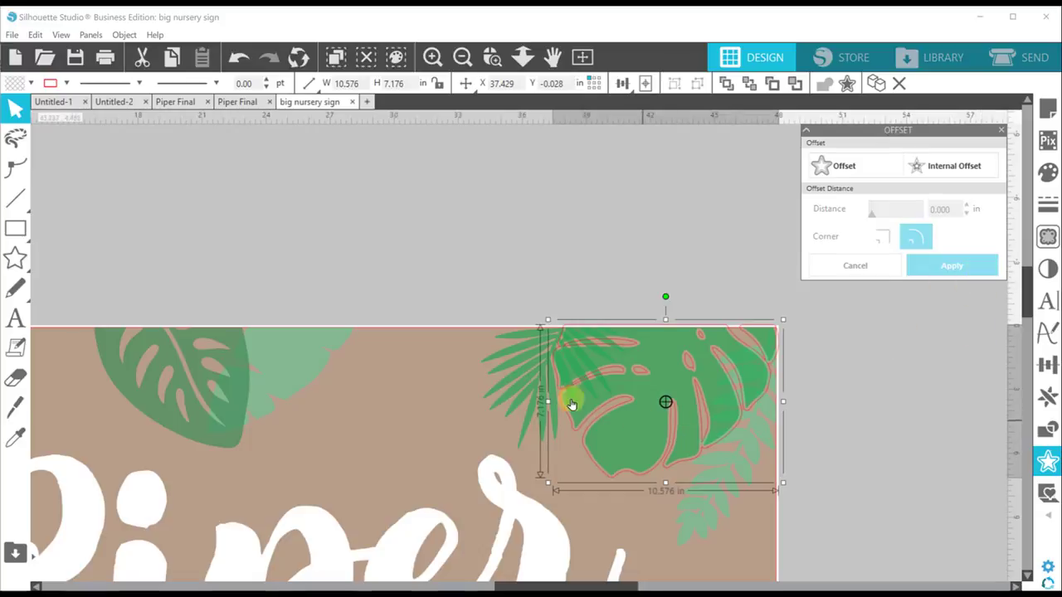
# Step: Subtract the monstera leaf's offset from the grouped palm frond and fern at the board's right corner
pyautogui.keyDown('shift'); pyautogui.click(515, 365); pyautogui.keyUp('shift')
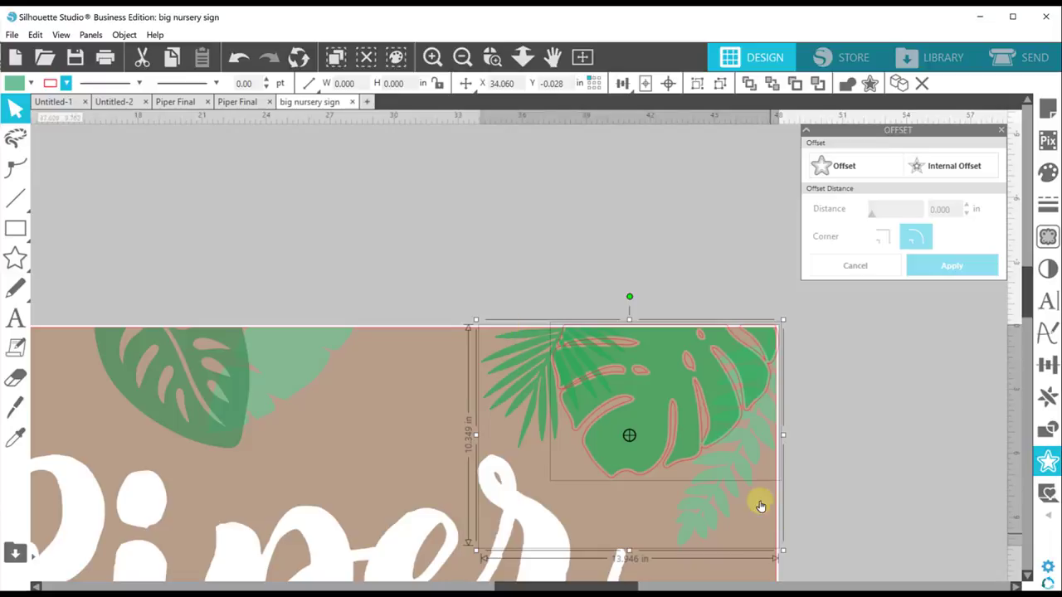
pyautogui.click(1049, 433)
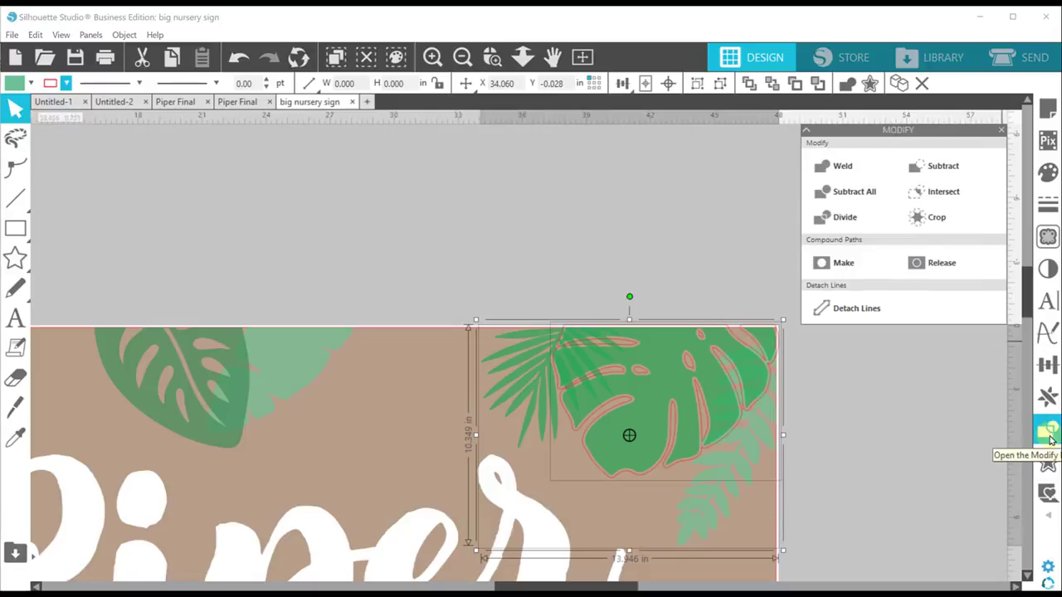
pyautogui.click(954, 169)
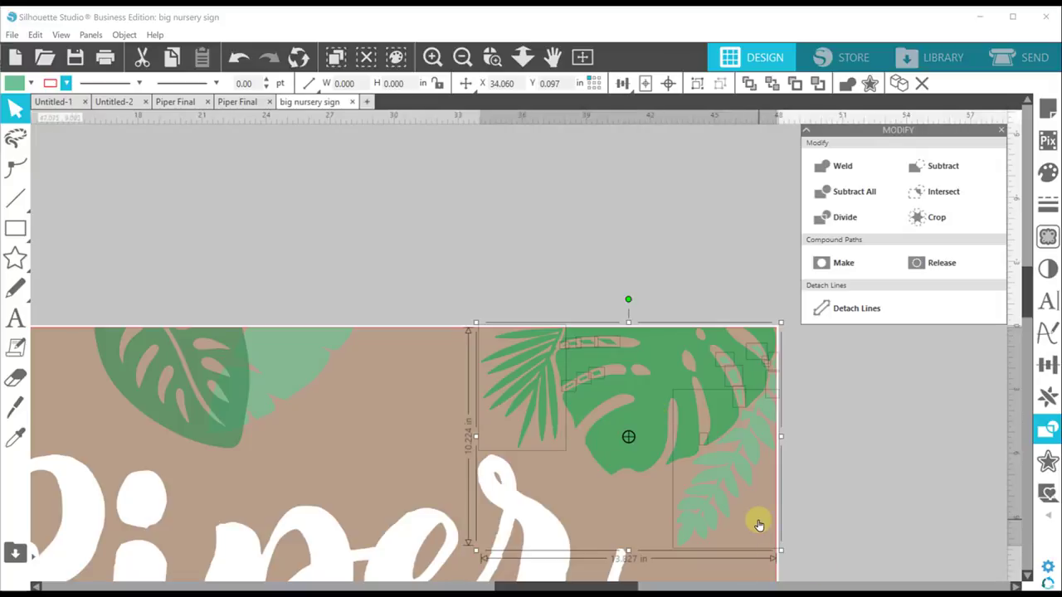
# Step: Delete the leftover slivers inside the right monstera leaf's cutouts, keeping the main palm frond and fern pieces
pyautogui.keyDown('shift'); pyautogui.click(510, 354); pyautogui.keyUp('shift')
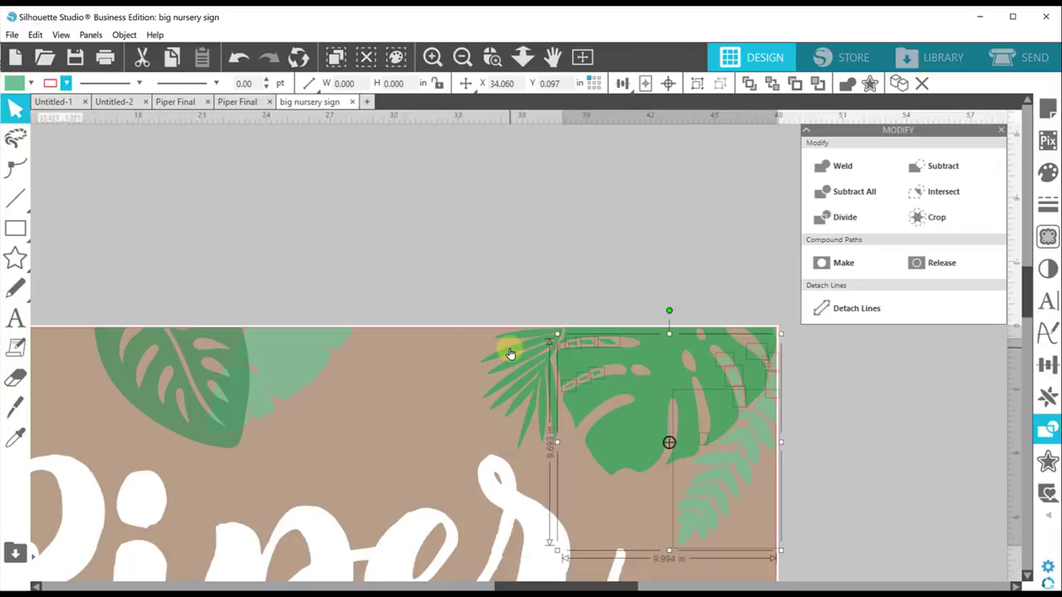
pyautogui.keyDown('shift'); pyautogui.click(719, 466); pyautogui.keyUp('shift')
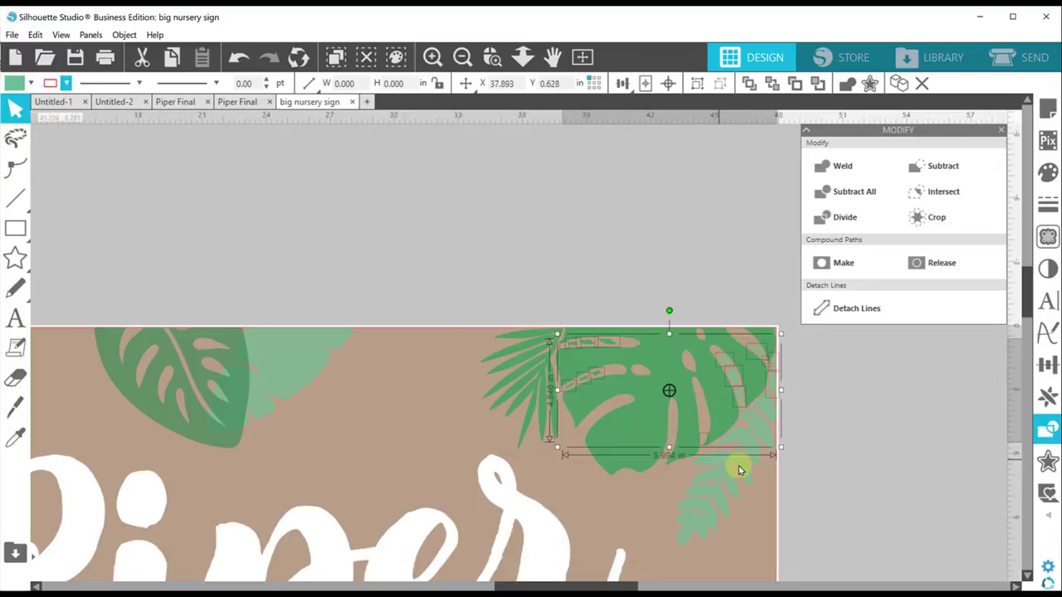
pyautogui.click(927, 512)
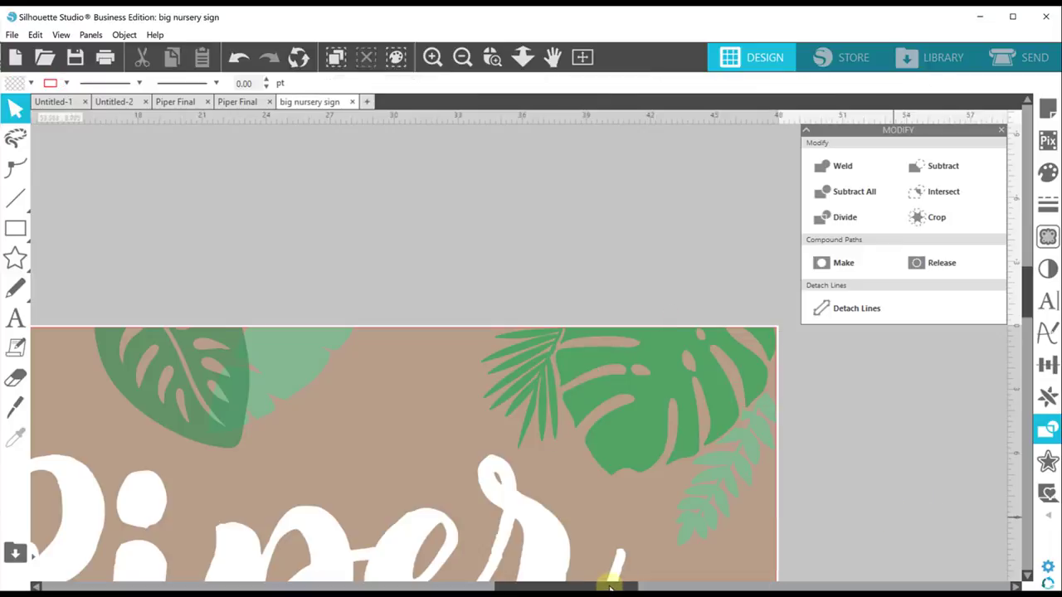
# Step: Offset the light green leaf at the middle of the top edge and subtract the offset from the overlapping dark green leaf
pyautogui.moveTo(609, 586); pyautogui.dragTo(512, 586)
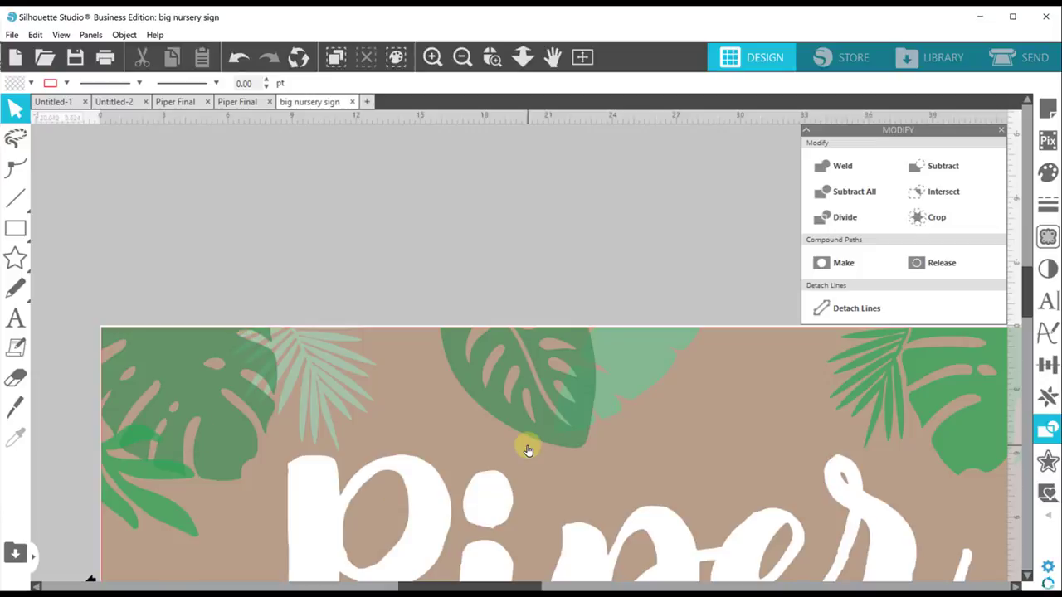
pyautogui.click(633, 339)
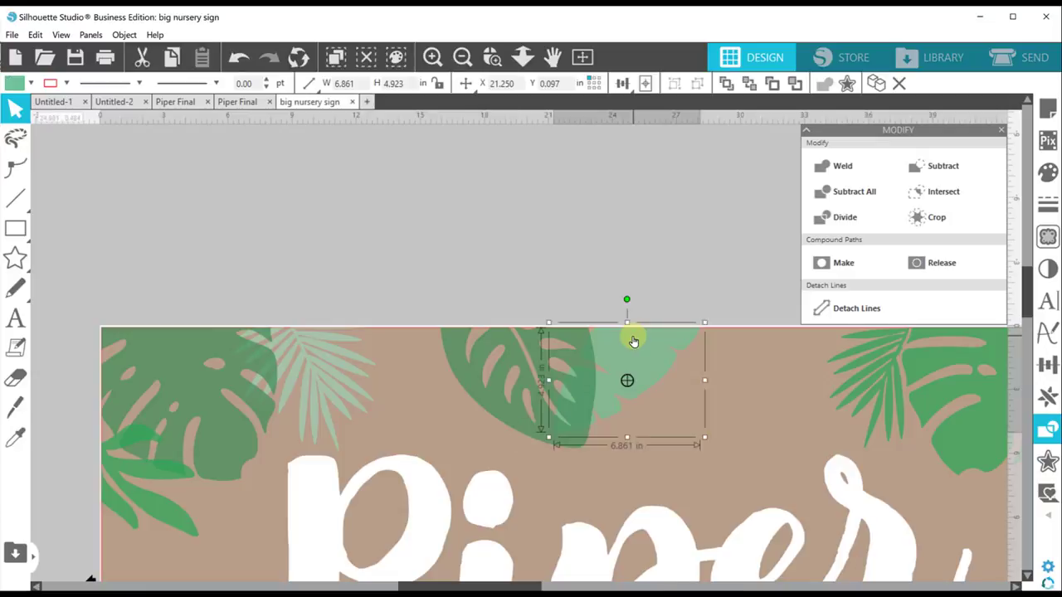
pyautogui.click(1048, 462)
pyautogui.click(952, 266)
pyautogui.click(1047, 428)
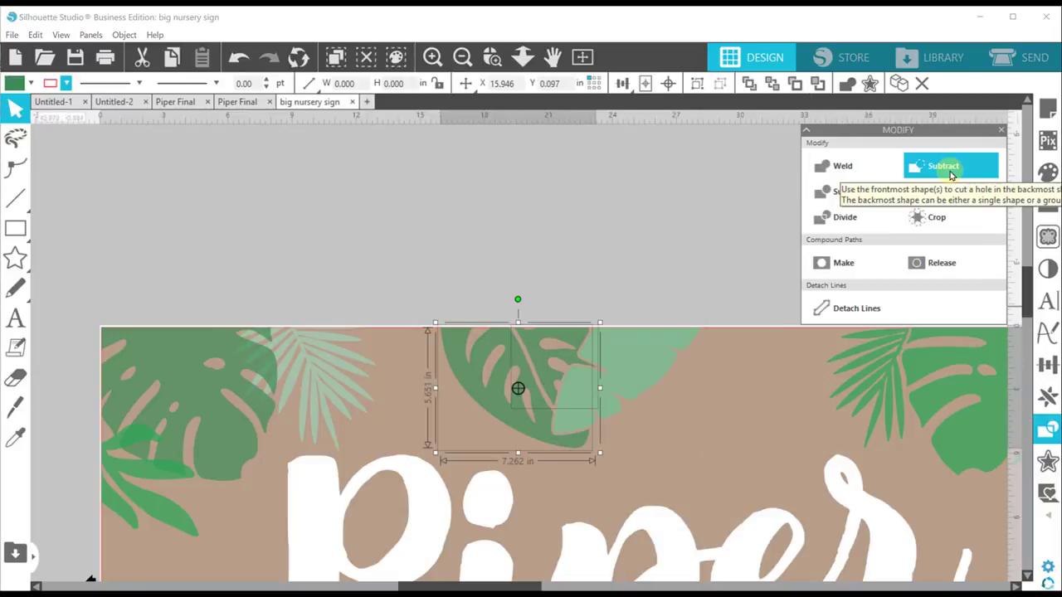
pyautogui.rightClick(535, 340)
# Step: Bring the monstera leaf at the board's left corner to the front of its neighboring leaves
pyautogui.rightClick(189, 390)
pyautogui.click(240, 505)
pyautogui.click(206, 360)
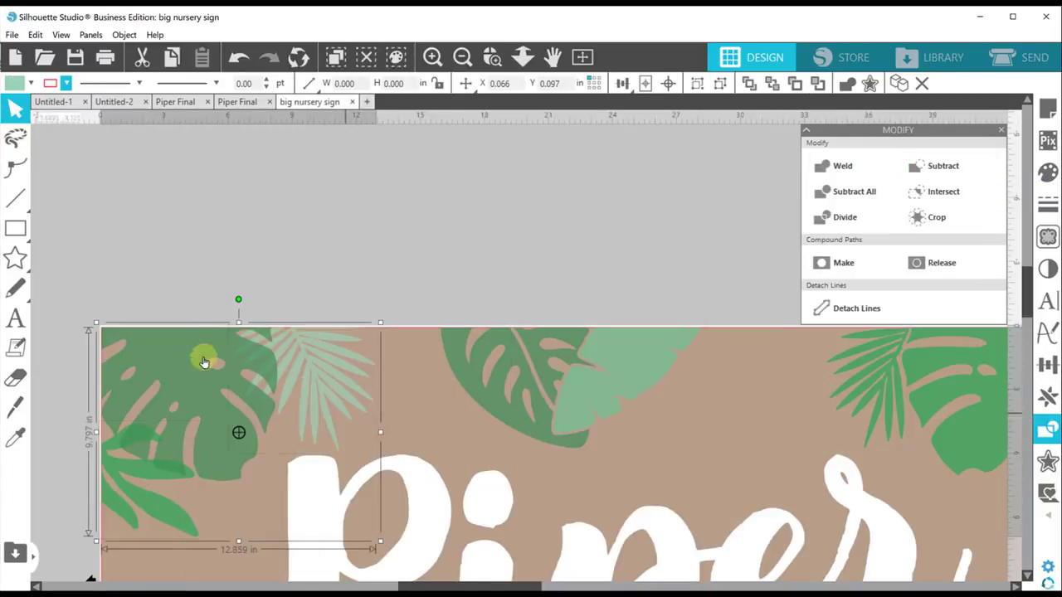
# Step: Offset the left corner's monstera leaf and cut that offset out of the overlapping leaves, leaving no stray pieces
pyautogui.click(1047, 462)
pyautogui.click(952, 265)
pyautogui.click(1047, 429)
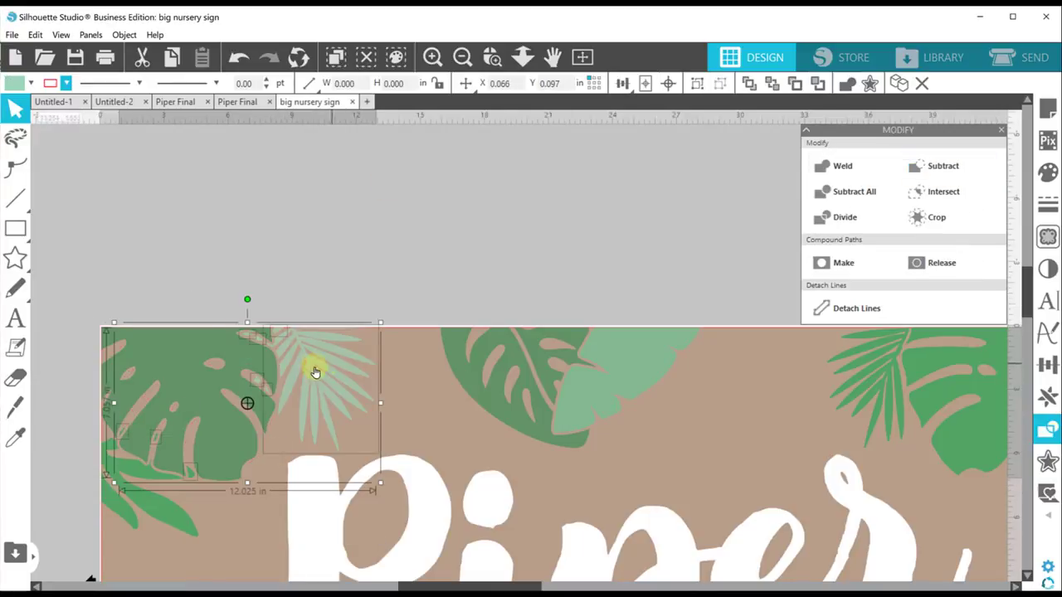
pyautogui.click(391, 286)
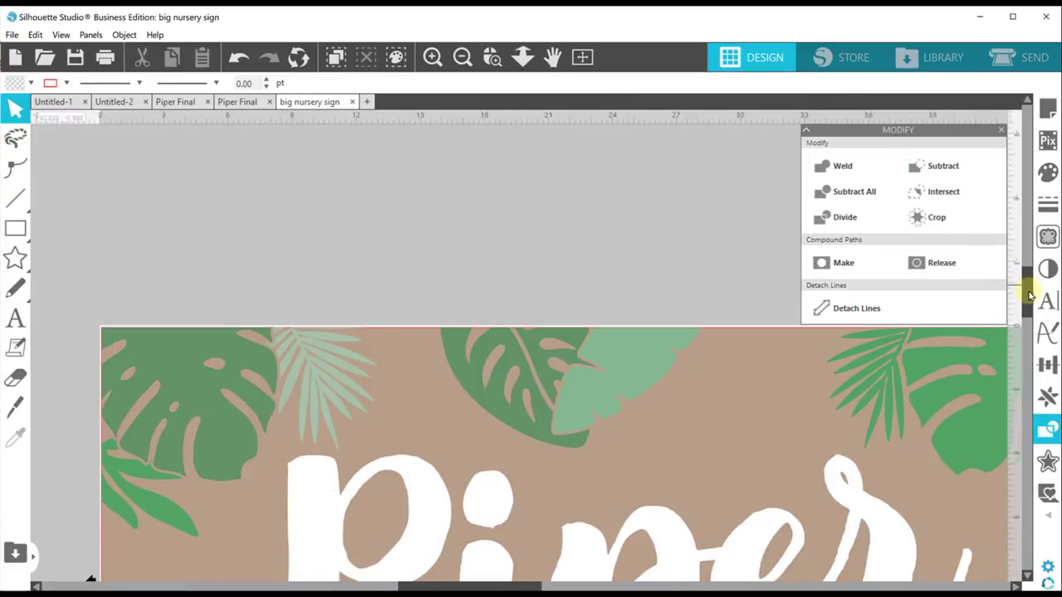
# Step: Set the line color of the large white script name to none and weld its overlapping letters
pyautogui.scroll(-3, 1028, 294)
pyautogui.click(464, 61)
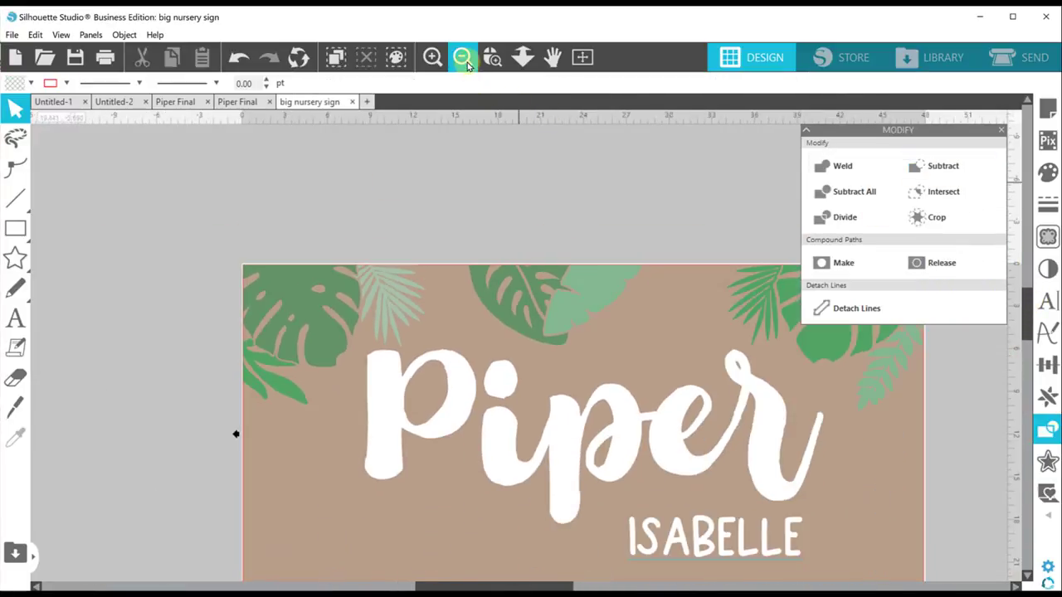
pyautogui.click(465, 63)
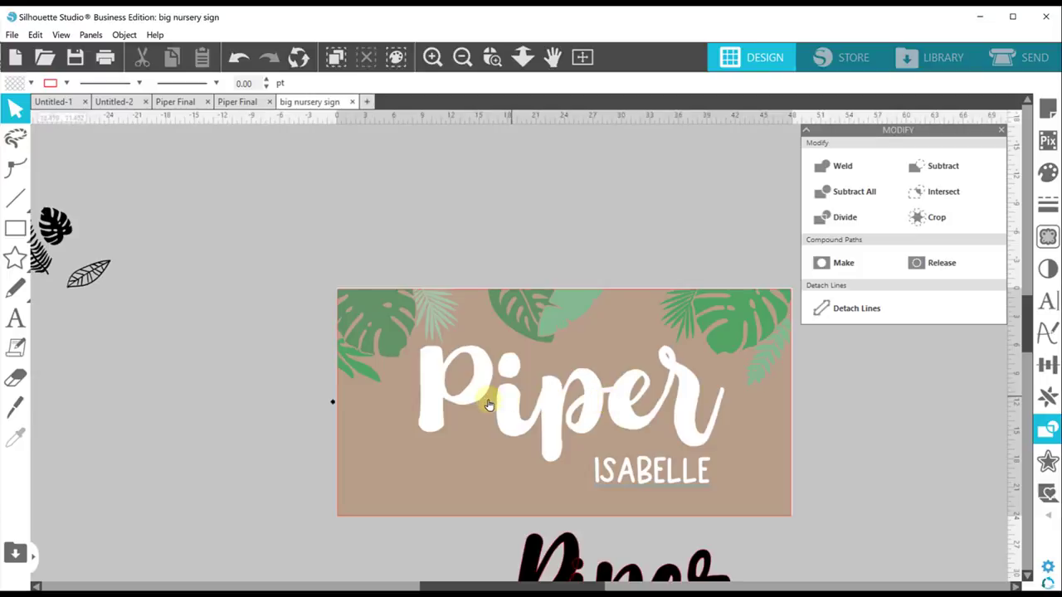
pyautogui.click(552, 406)
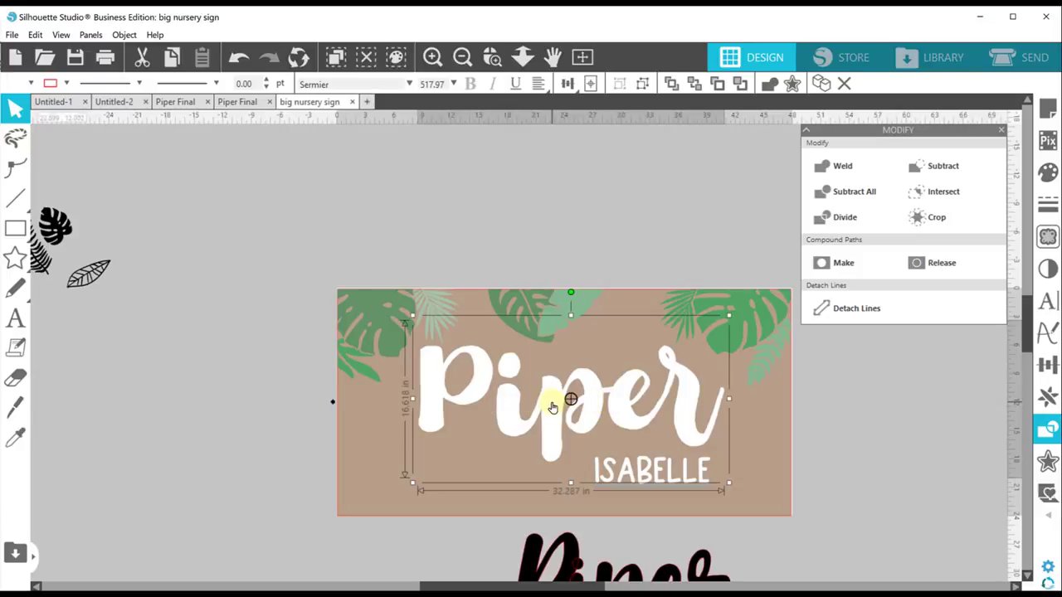
pyautogui.click(66, 84)
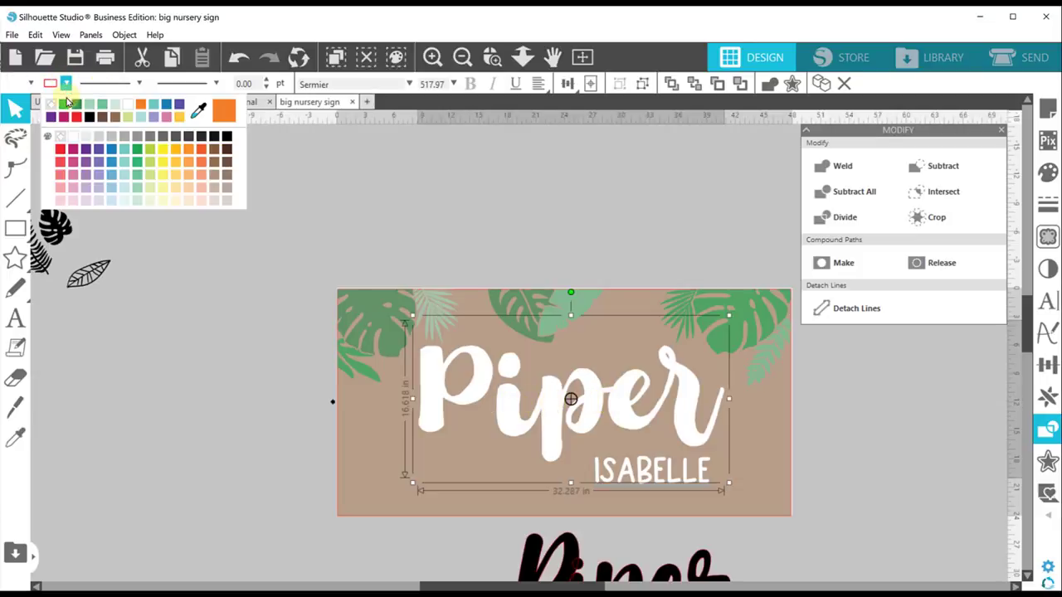
pyautogui.click(65, 103)
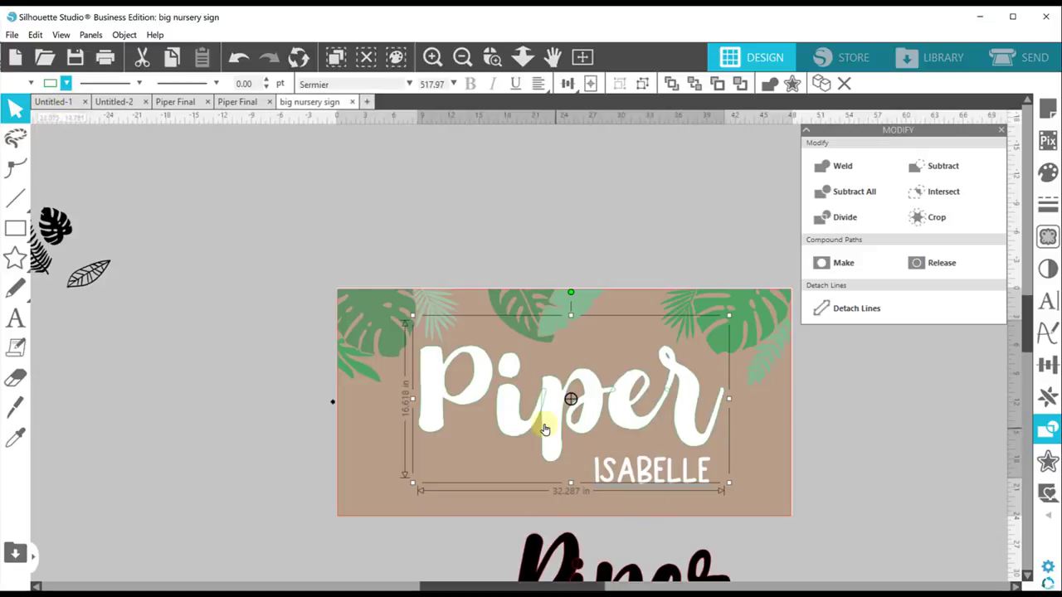
pyautogui.click(65, 83)
pyautogui.click(53, 103)
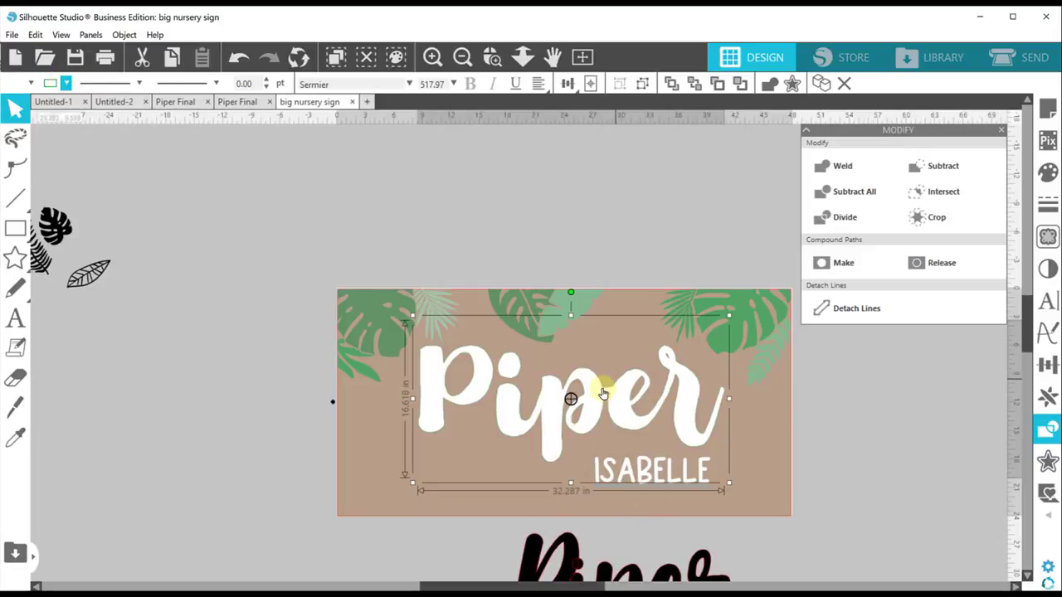
pyautogui.rightClick(547, 390)
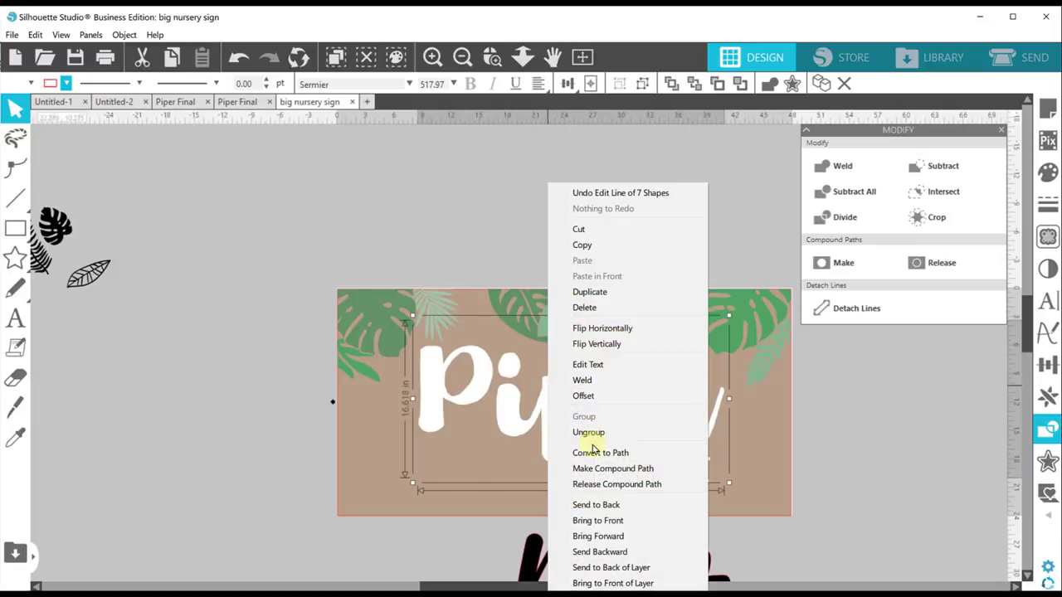
pyautogui.click(583, 379)
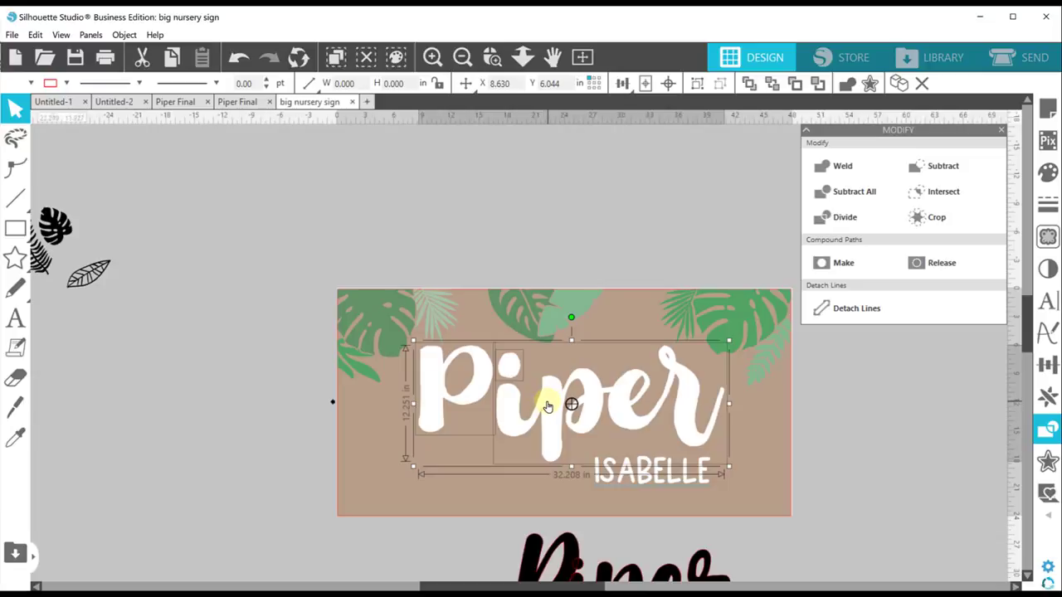
# Step: Make the large white script name a compound path, and do the same with the smaller name below it
pyautogui.rightClick(549, 435)
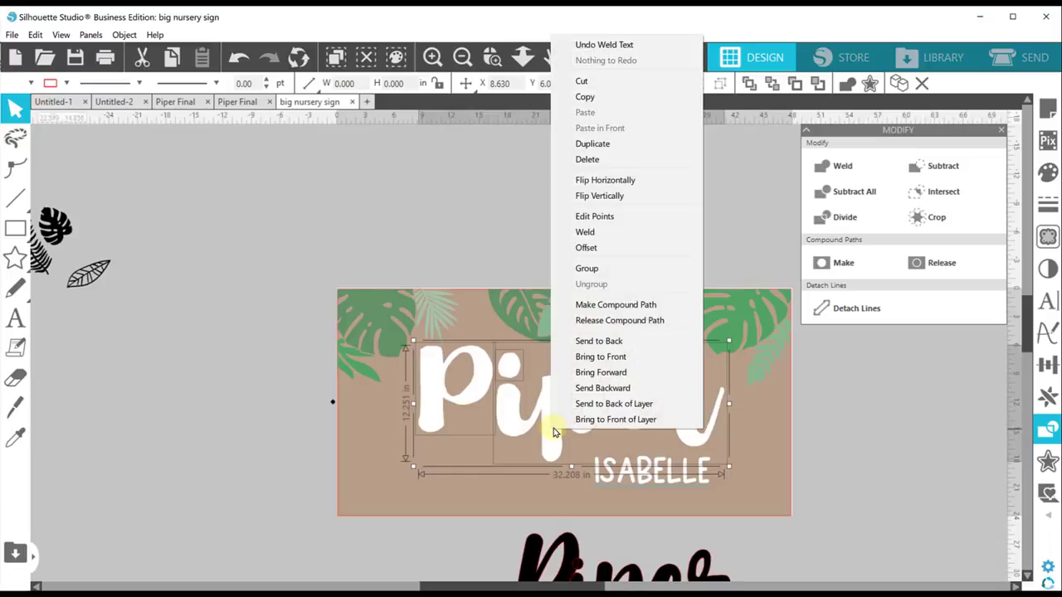
pyautogui.click(593, 306)
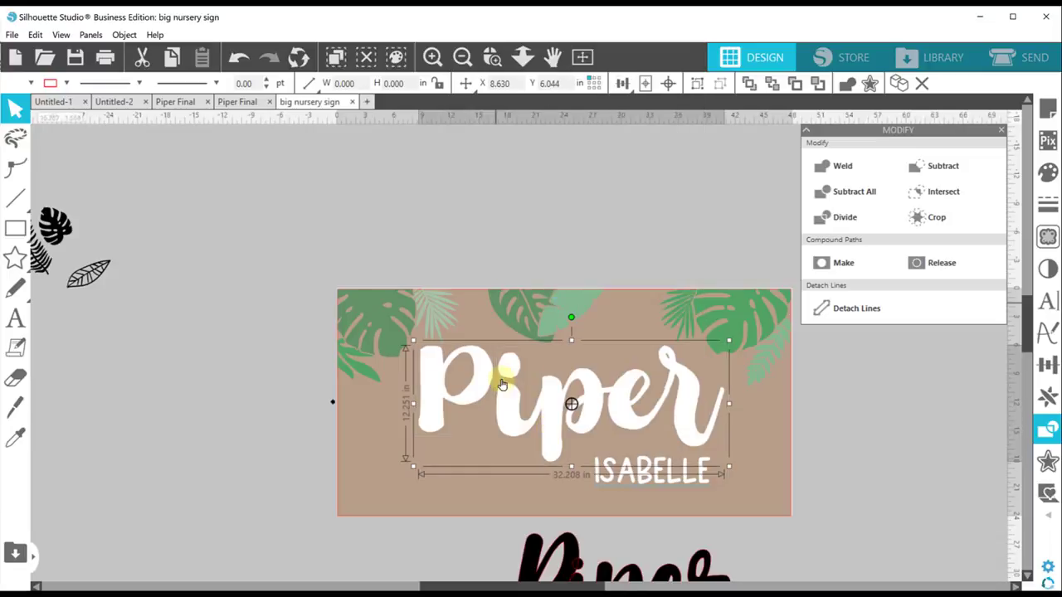
pyautogui.click(633, 480)
pyautogui.click(633, 479)
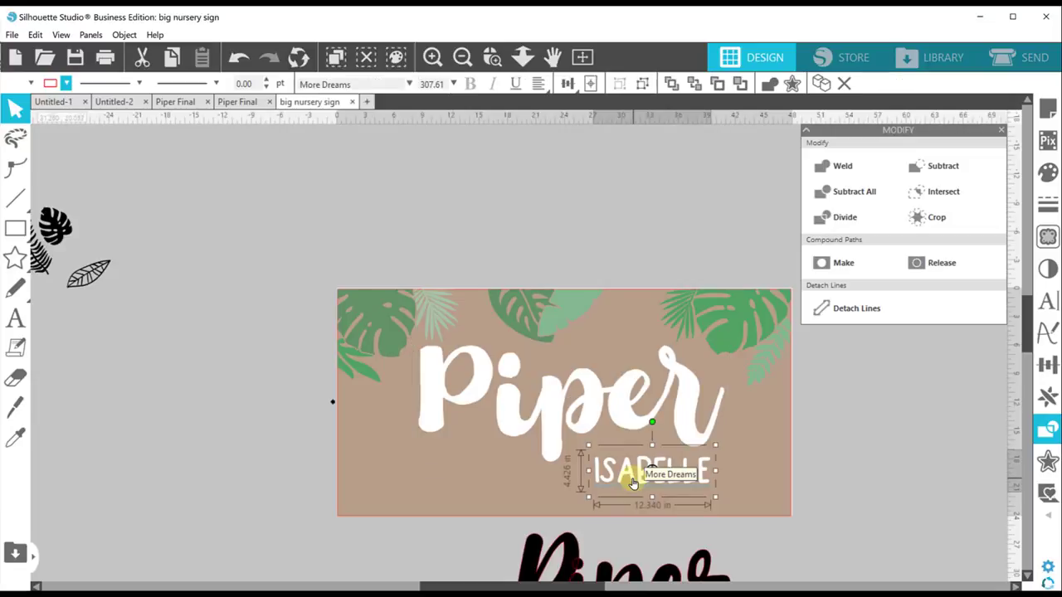
pyautogui.rightClick(633, 482)
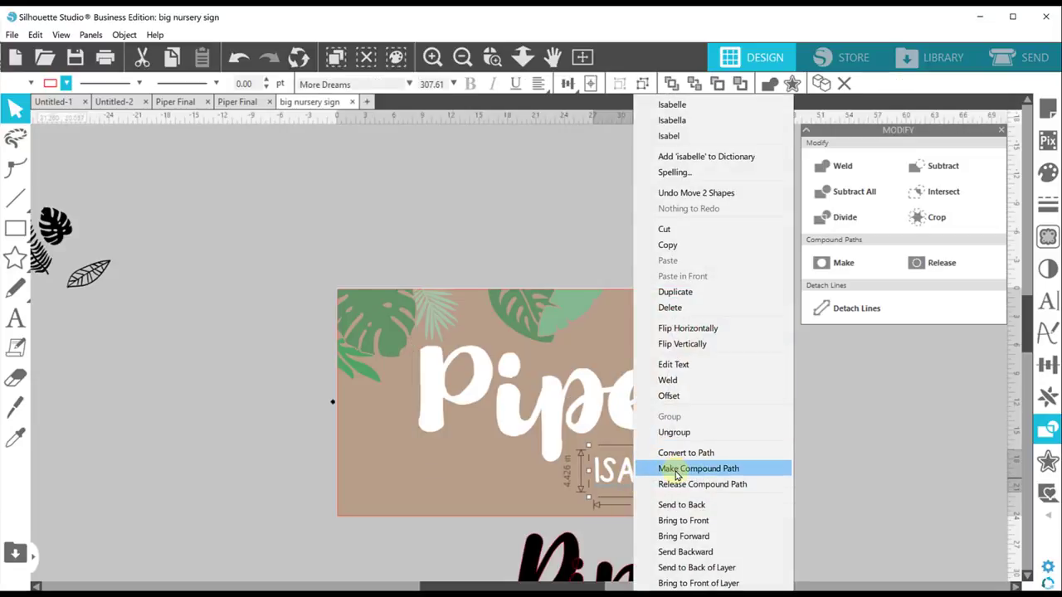
pyautogui.click(676, 470)
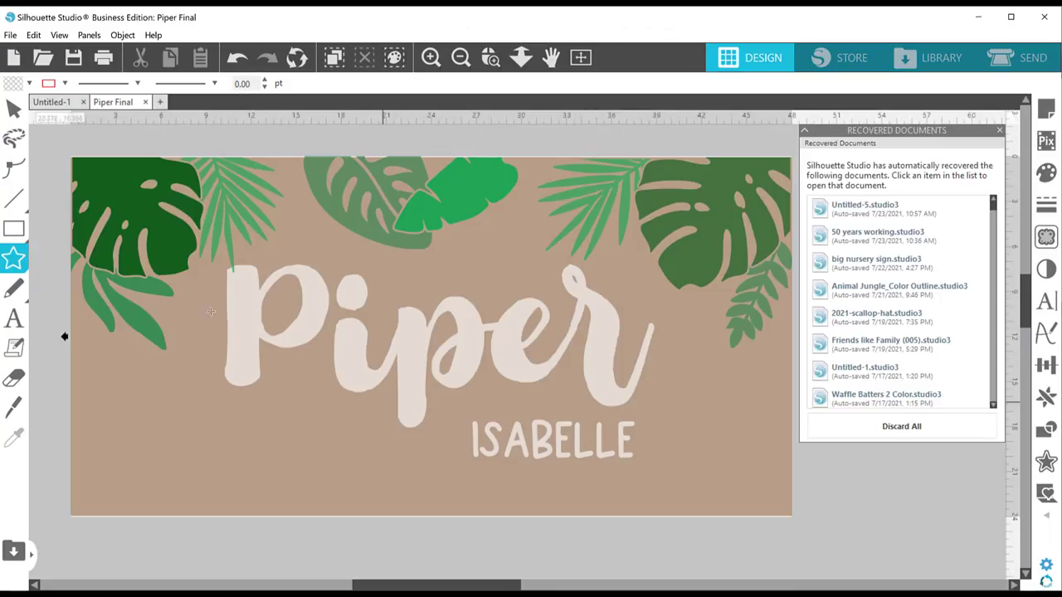
# Step: In the Piper Final document, select the large script name and the smaller name without the background board and group them
pyautogui.click(14, 111)
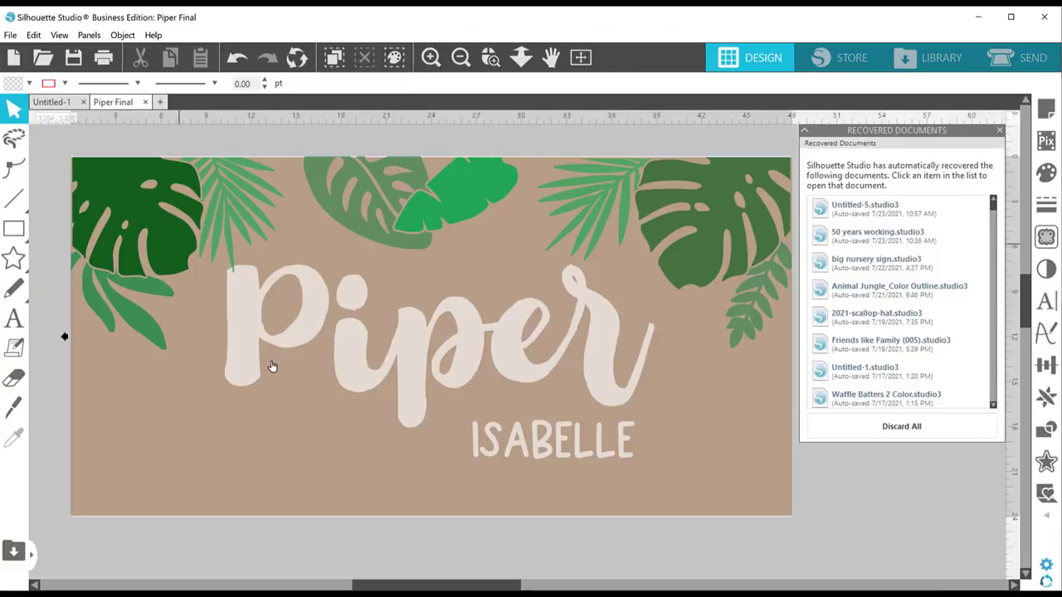
pyautogui.click(244, 329)
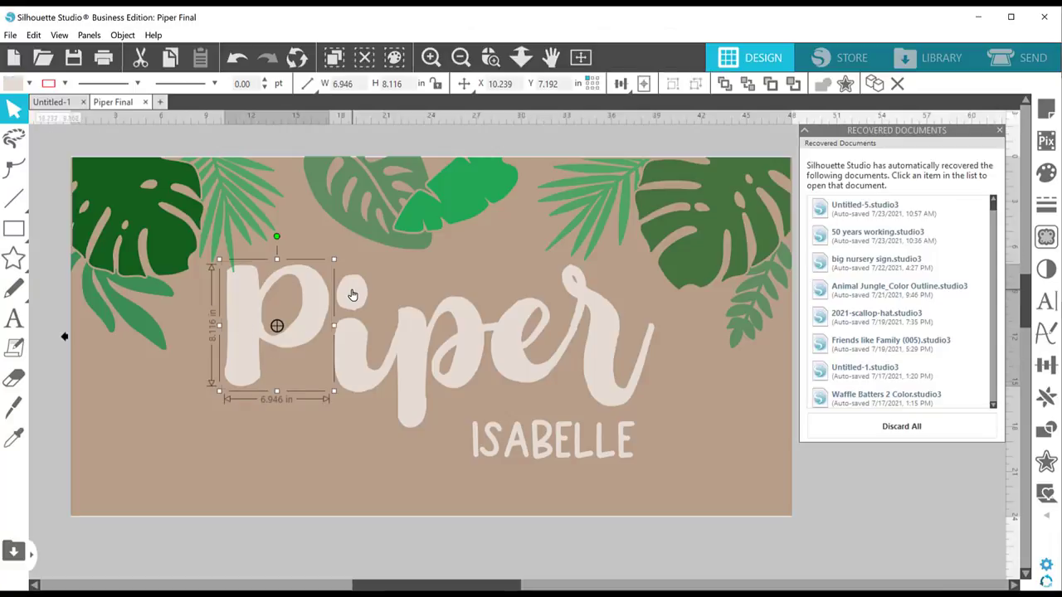
pyautogui.keyDown('shift'); pyautogui.click(417, 362); pyautogui.keyUp('shift')
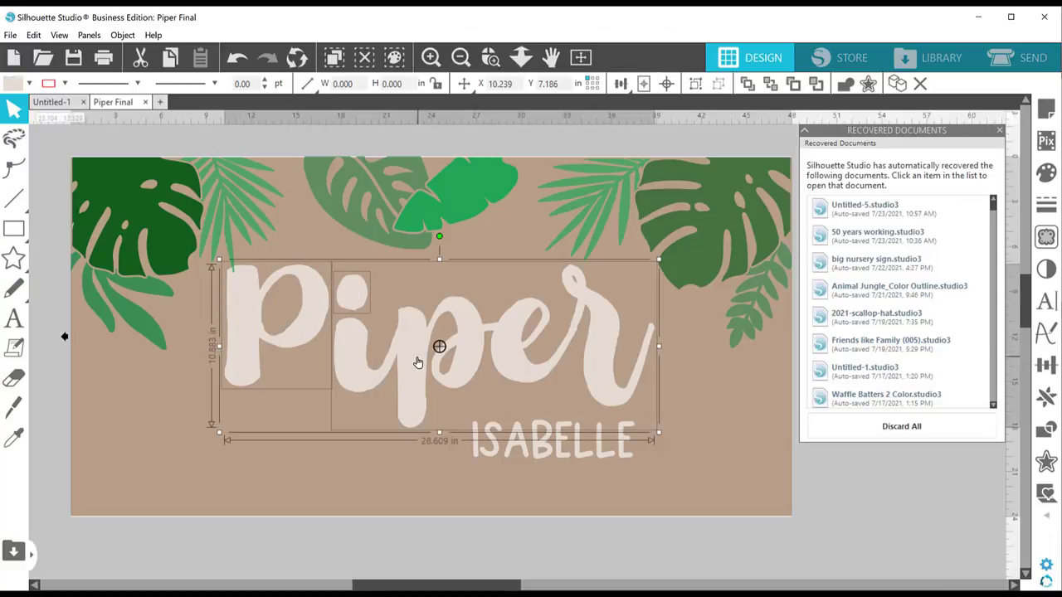
pyautogui.click(628, 555)
pyautogui.hotkey('ctrl', 'a')
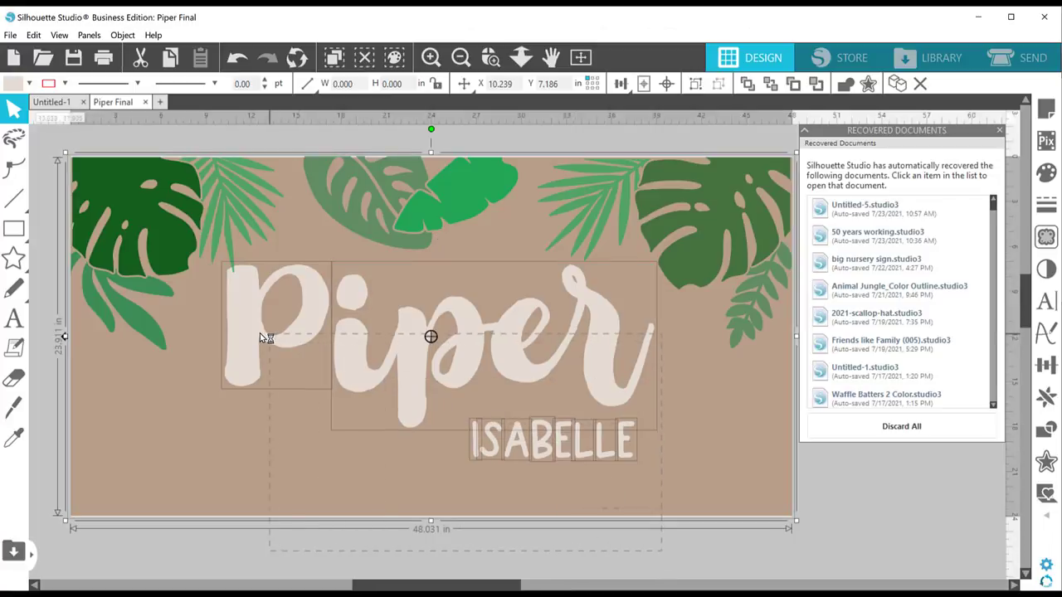
pyautogui.click(259, 308)
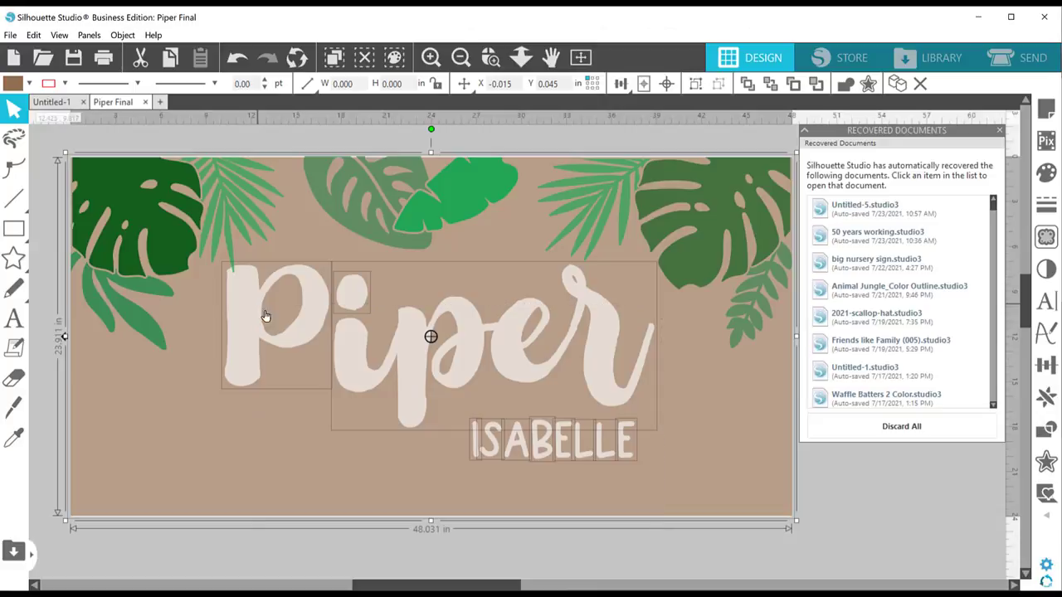
pyautogui.click(245, 300)
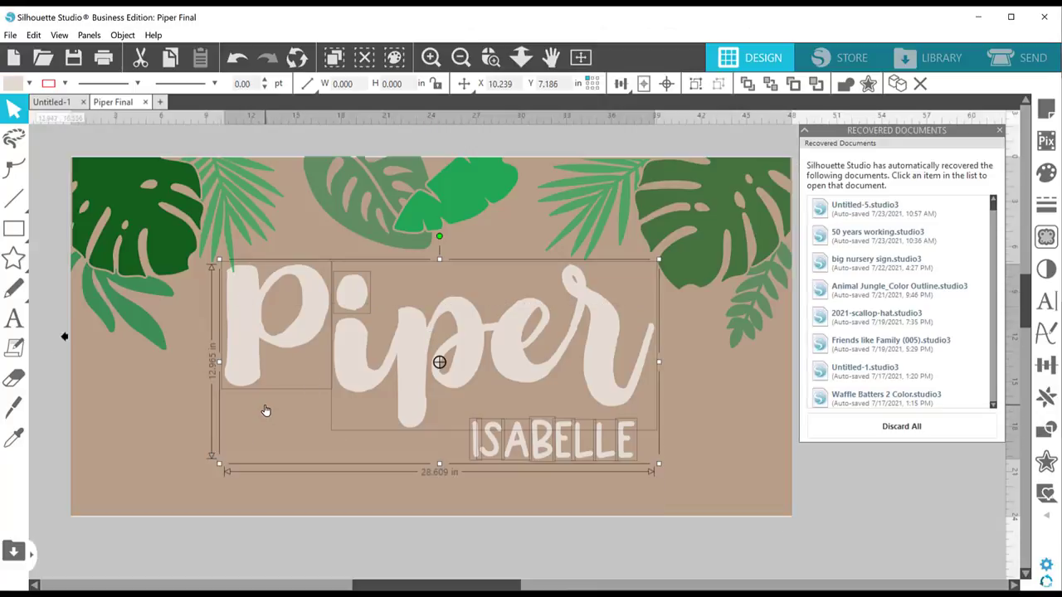
pyautogui.press('i')
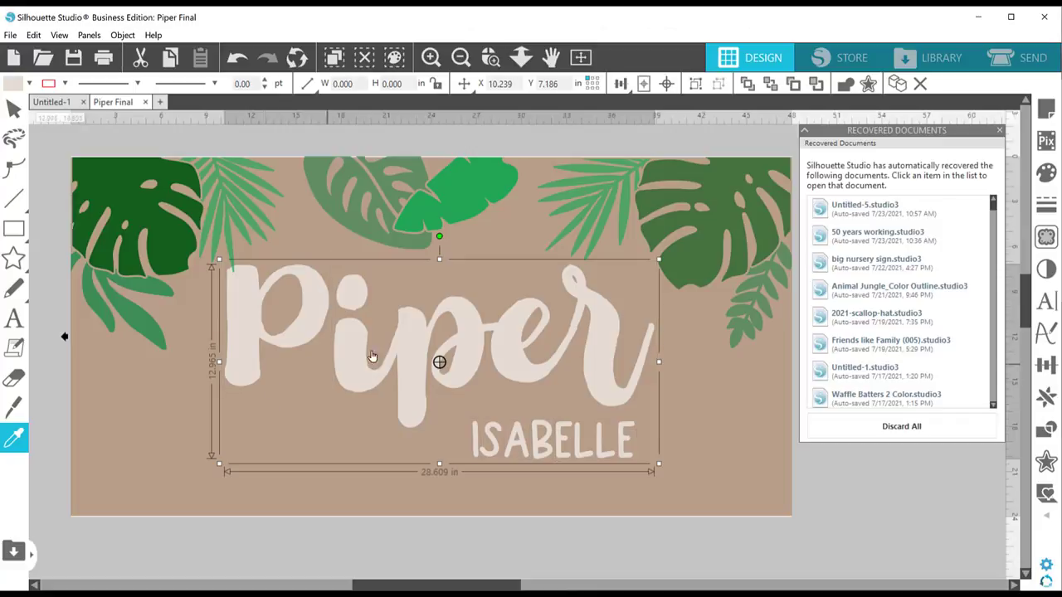
pyautogui.click(11, 36)
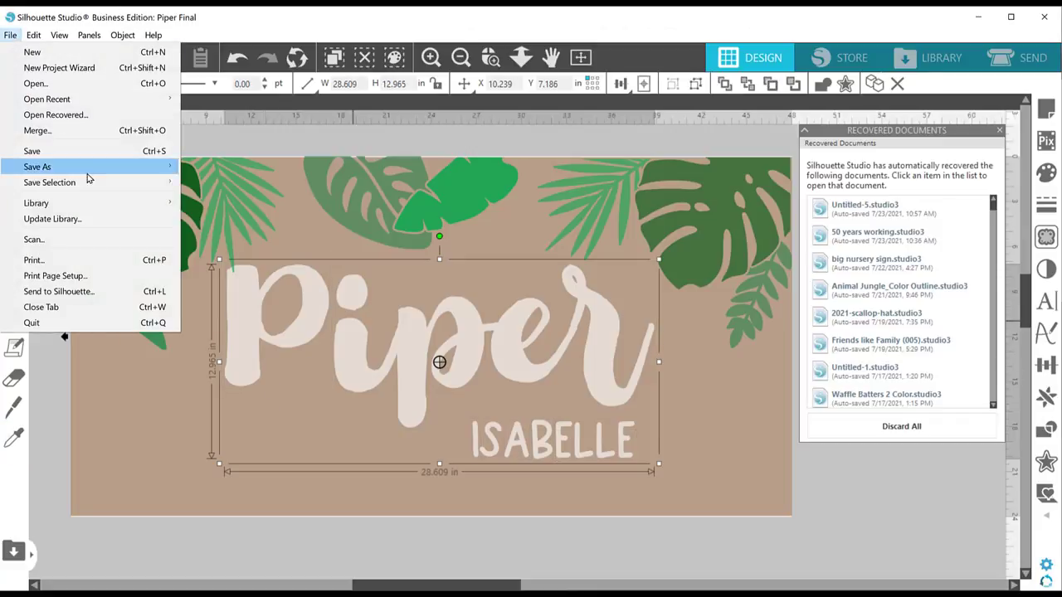
pyautogui.moveTo(98, 185)
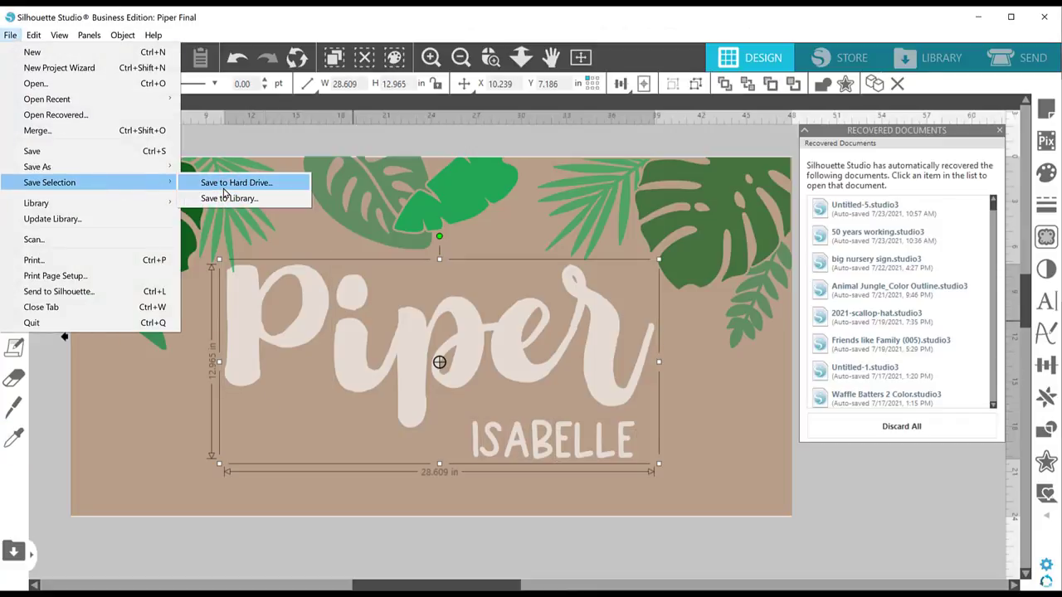
pyautogui.press('Escape')
pyautogui.press('Escape')
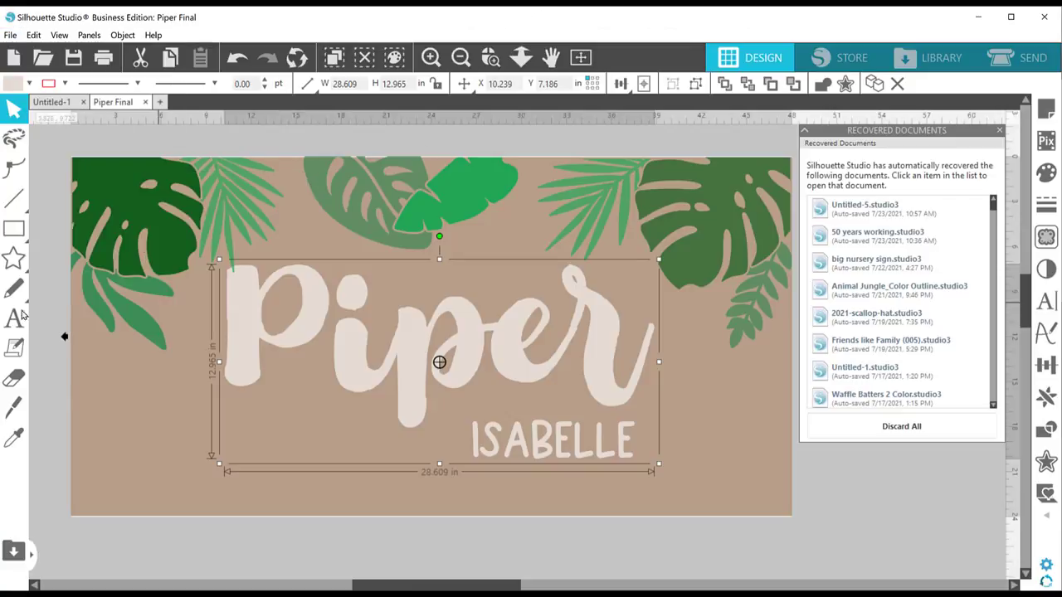
# Step: Draw a rectangle about 29.95 by 14.33 in around the grouped names
pyautogui.click(10, 233)
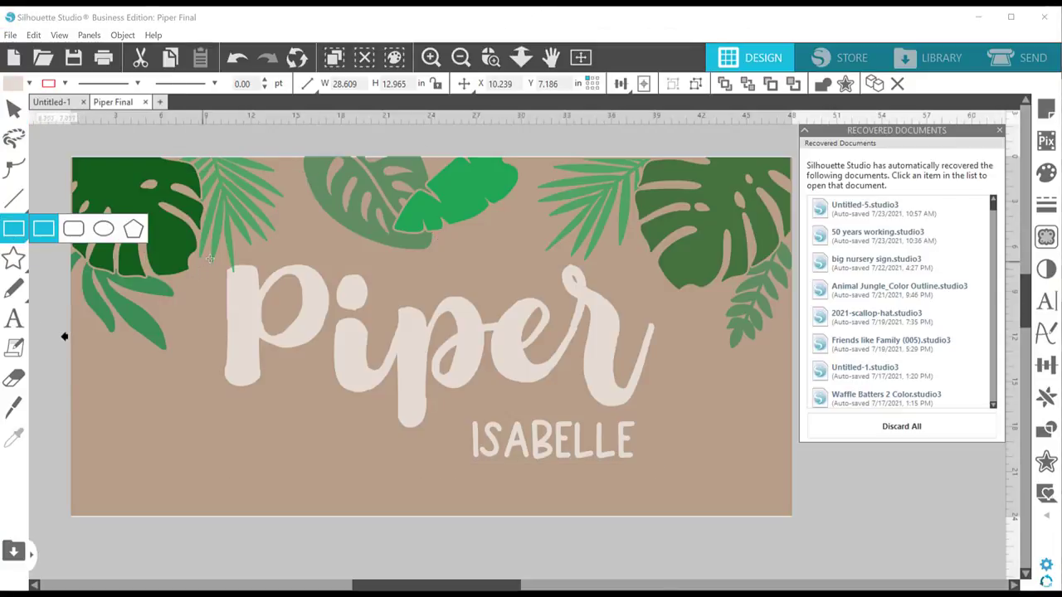
pyautogui.moveTo(215, 264); pyautogui.dragTo(664, 477)
pyautogui.click(14, 109)
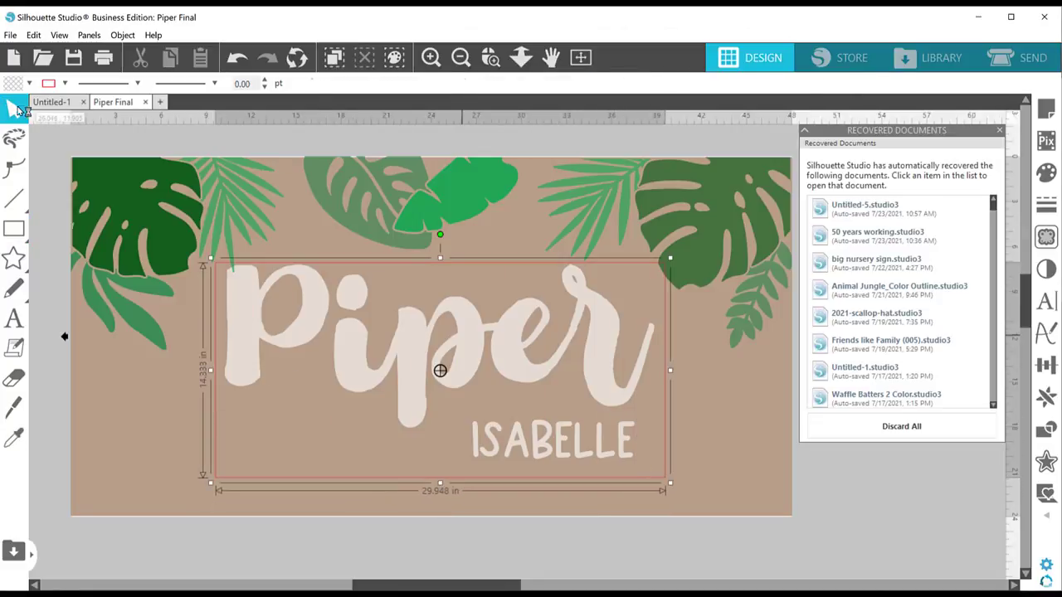
pyautogui.click(556, 552)
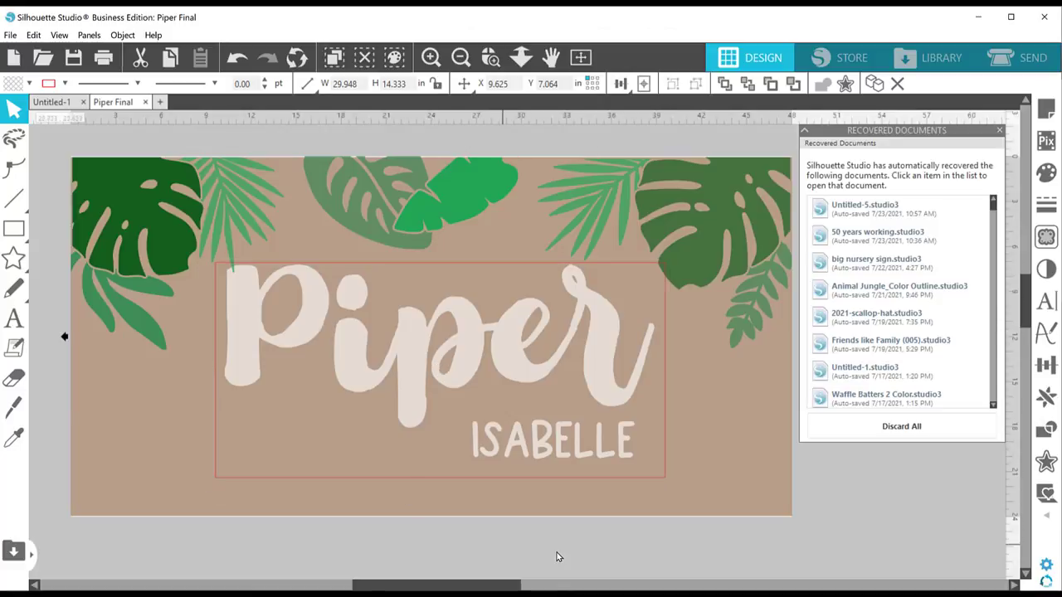
# Step: Select the rectangle and the grouped names without the board and center them on each other
pyautogui.click(464, 428)
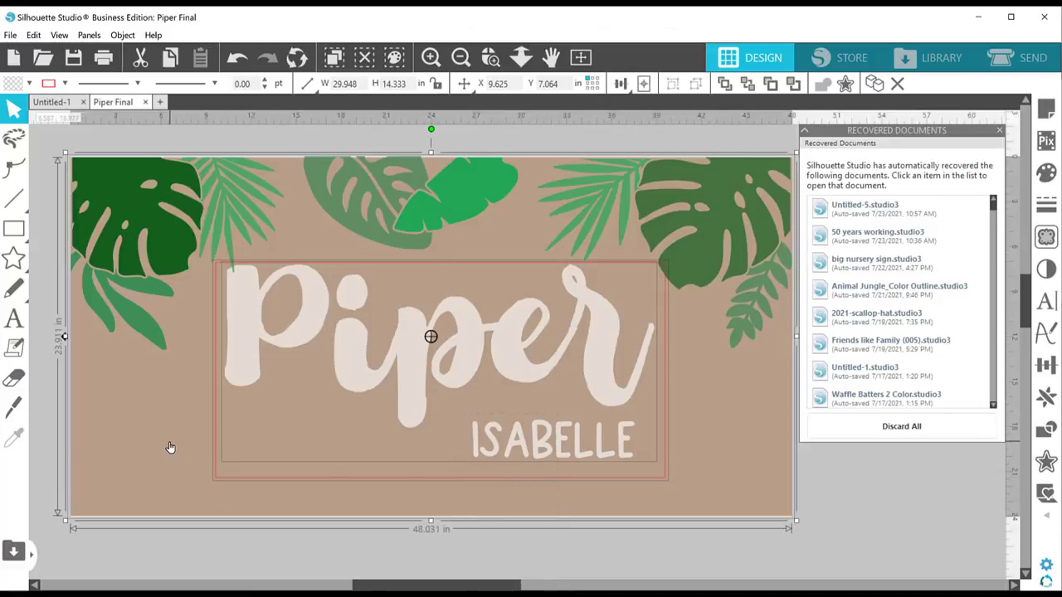
pyautogui.click(214, 415)
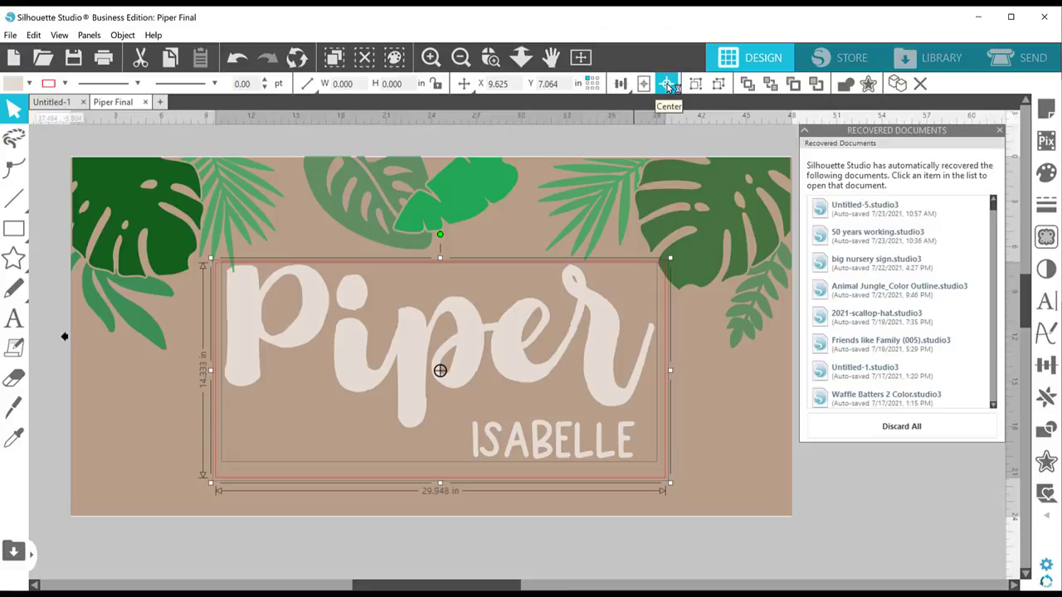
pyautogui.click(666, 84)
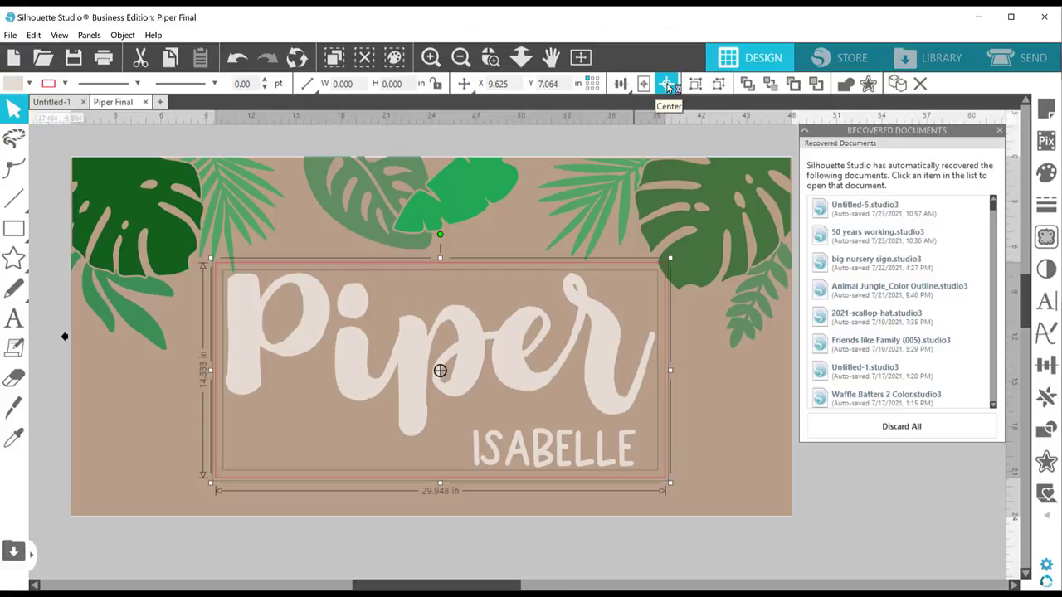
pyautogui.click(604, 555)
# Step: Save only the rectangle and grouped names to the hard drive as an SVG, named with the first name followed by "Name Cut"
pyautogui.moveTo(600, 554); pyautogui.dragTo(500, 408)
pyautogui.keyDown('shift'); pyautogui.click(113, 457); pyautogui.keyUp('shift')
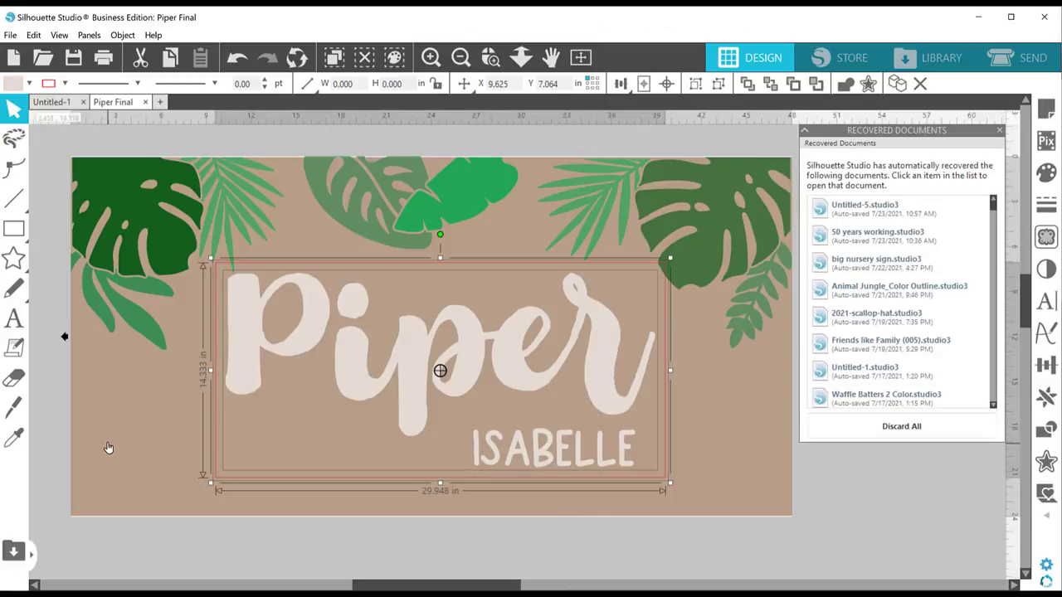
pyautogui.click(10, 37)
pyautogui.moveTo(88, 183)
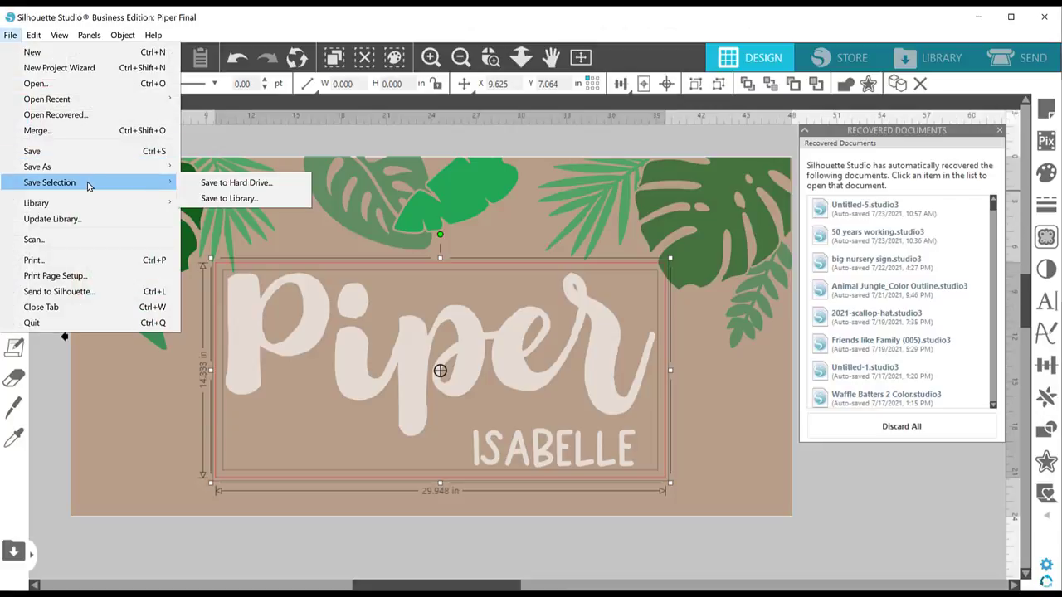
pyautogui.click(213, 185)
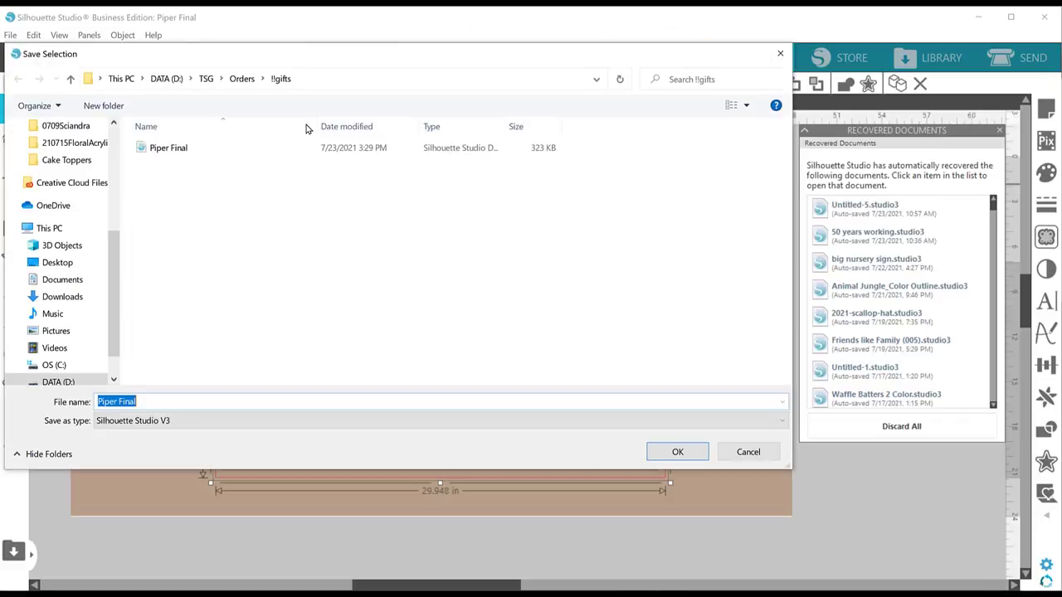
pyautogui.write('Pi')
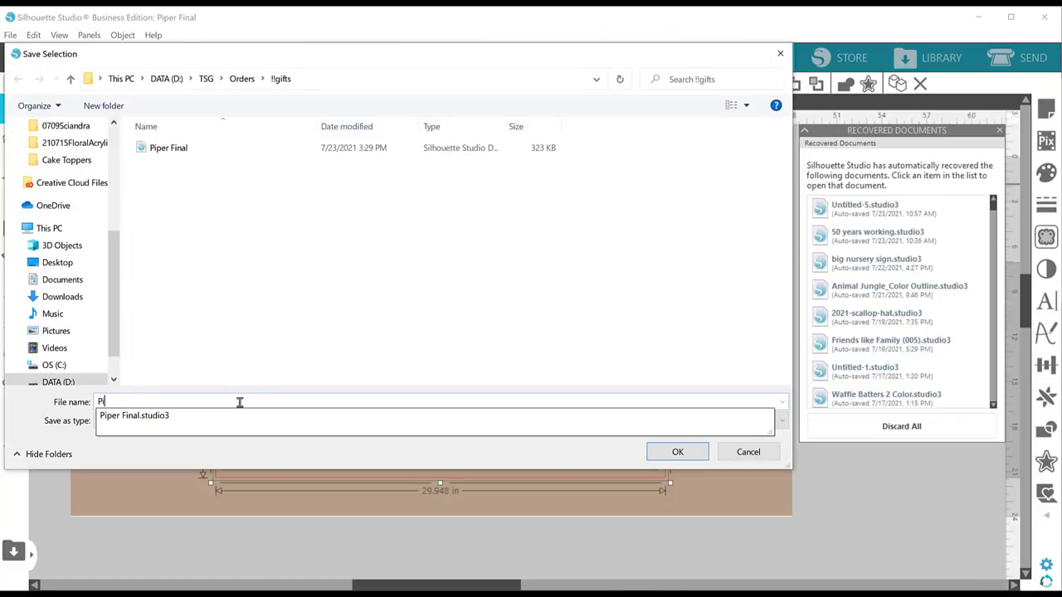
pyautogui.write('per Name Cut')
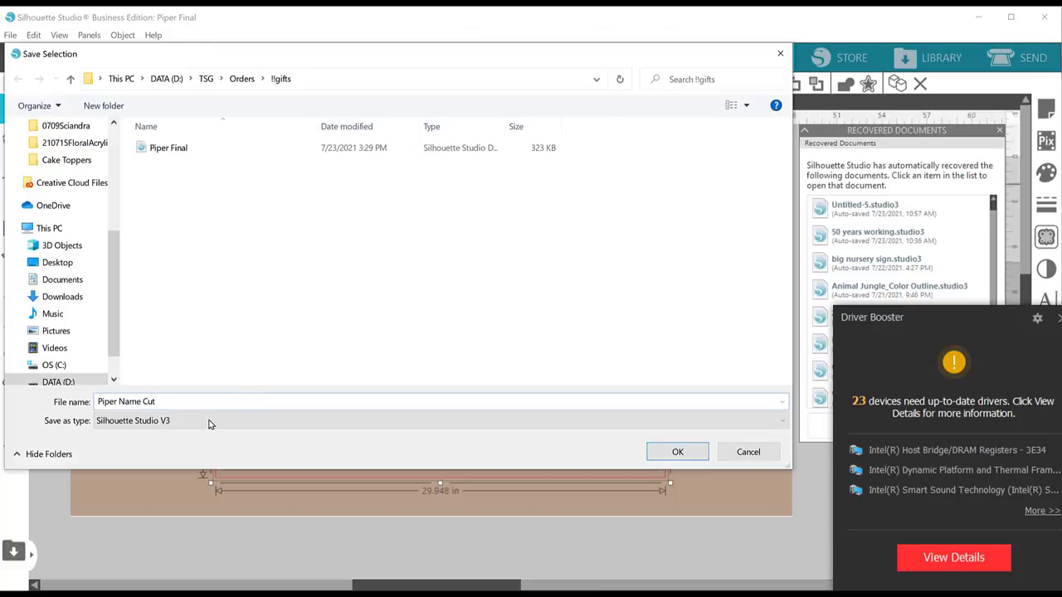
pyautogui.click(209, 421)
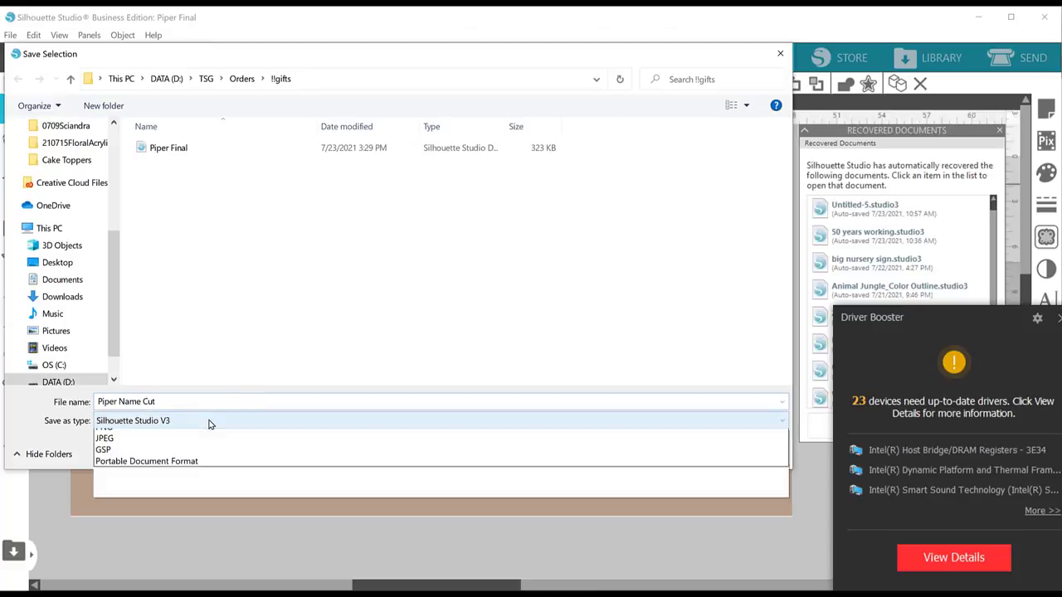
pyautogui.click(189, 463)
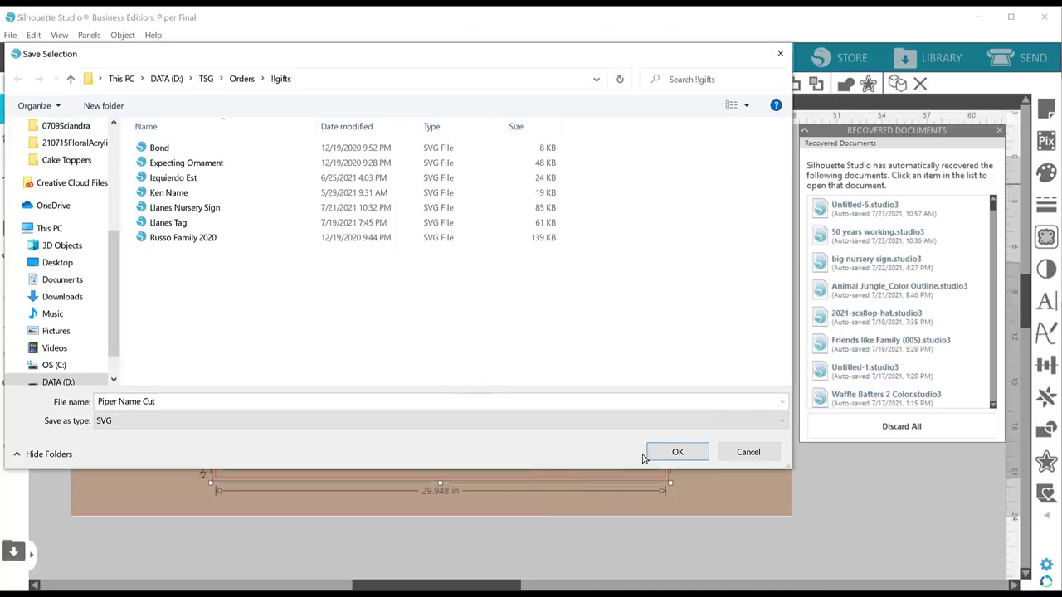
pyautogui.click(675, 452)
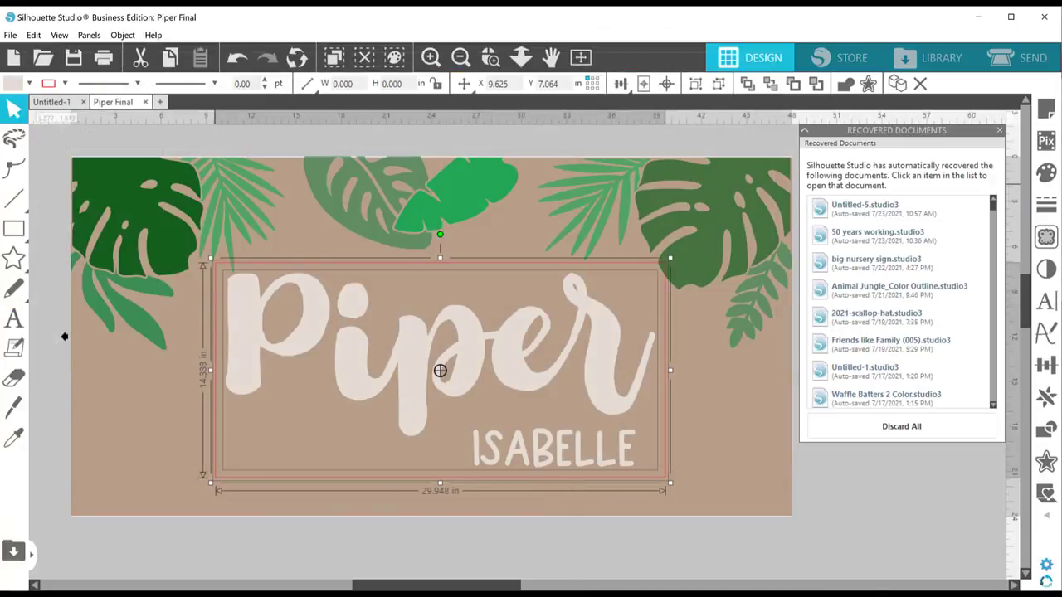
# Step: Switch to Glowforge and create a new design by uploading the saved "Name Cut" SVG from the !!gifts folder under TSG > Orders
pyautogui.click(497, 539)
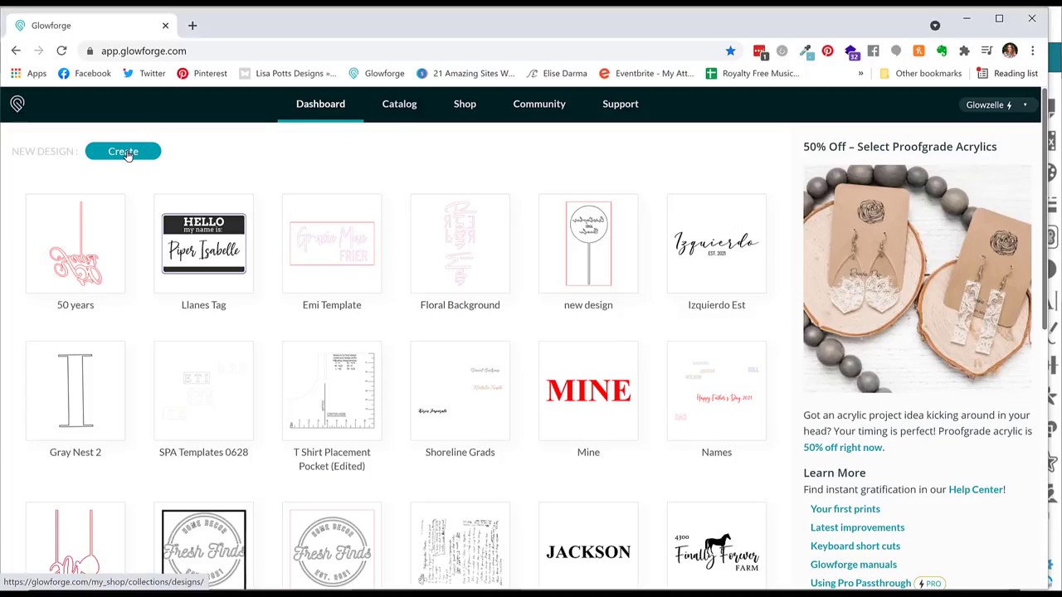
pyautogui.click(127, 152)
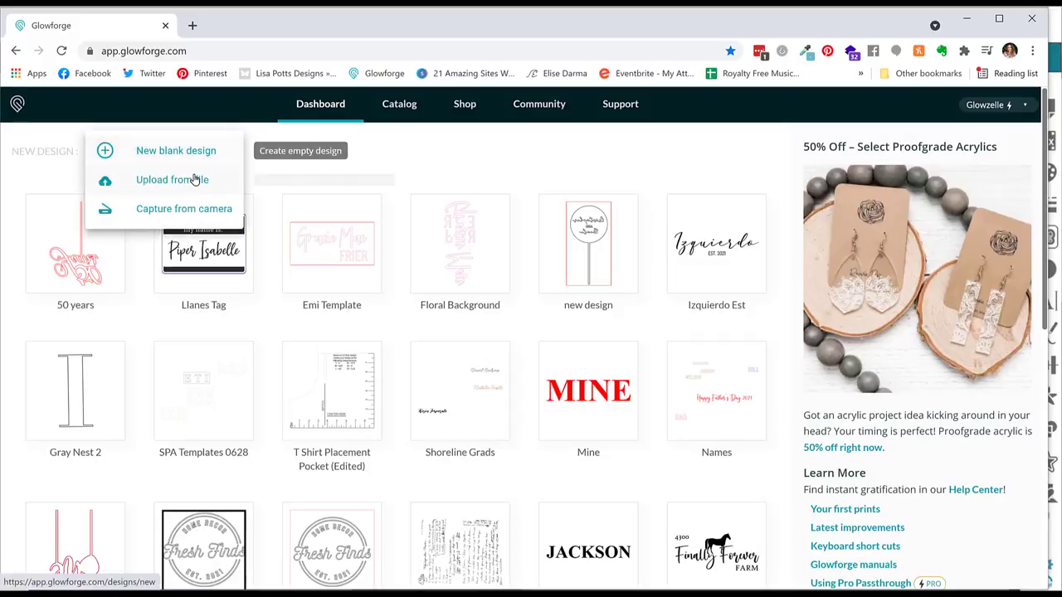
pyautogui.click(196, 179)
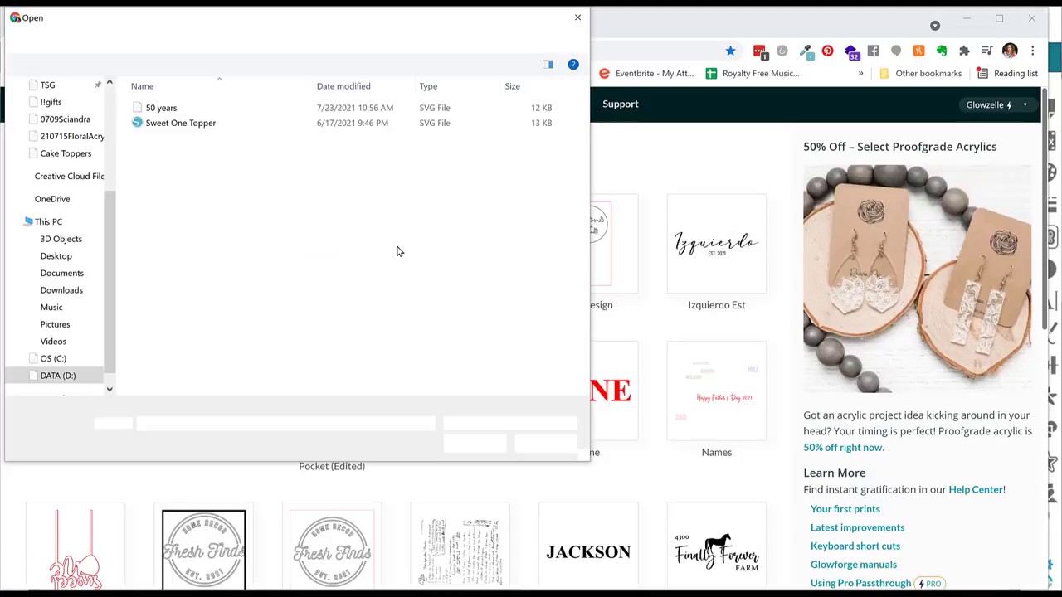
pyautogui.click(180, 42)
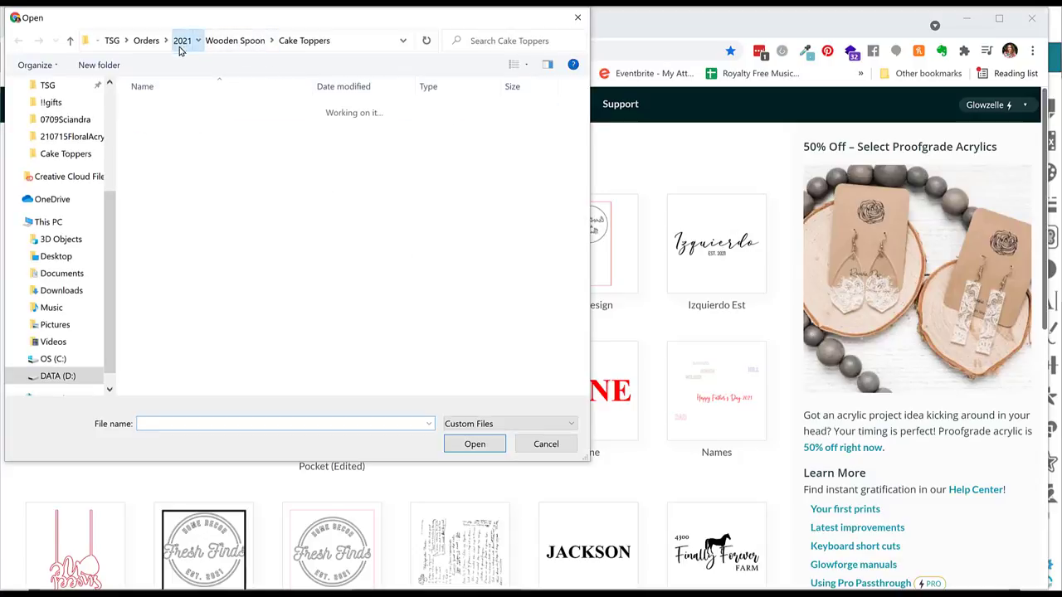
pyautogui.click(233, 41)
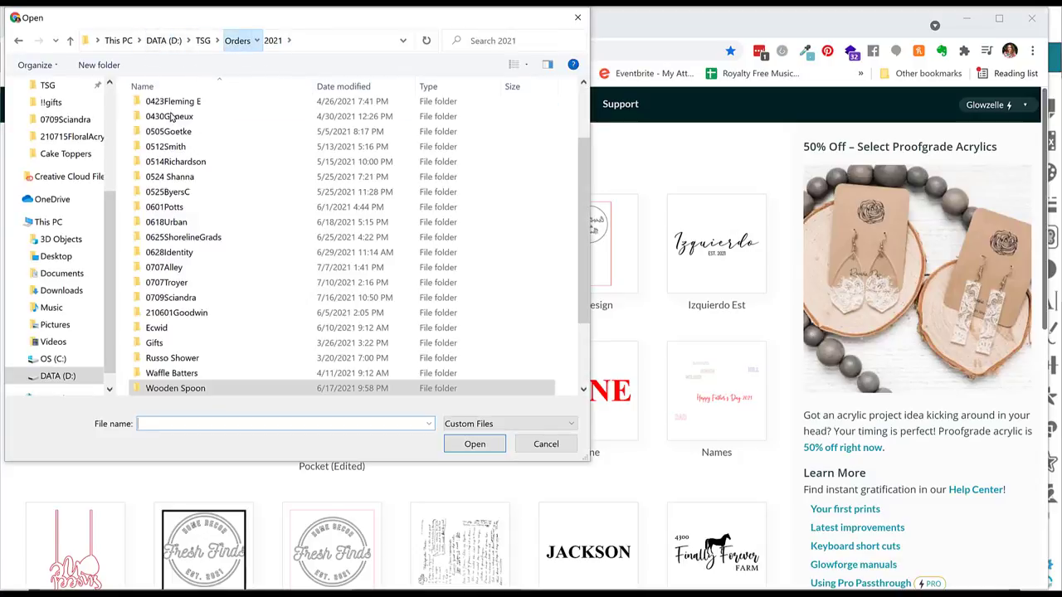
pyautogui.doubleClick(169, 111)
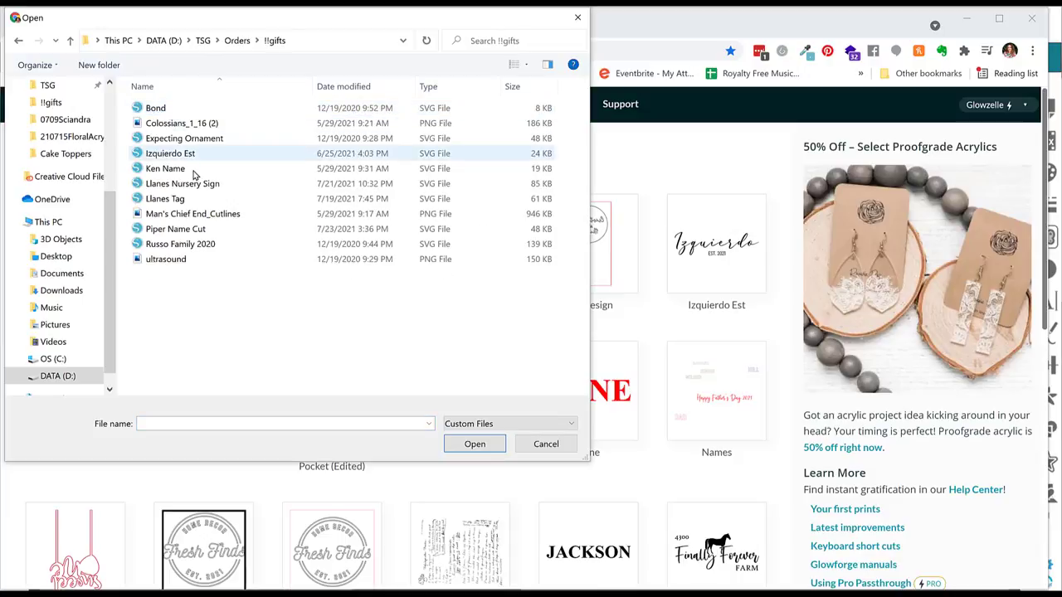
pyautogui.doubleClick(199, 230)
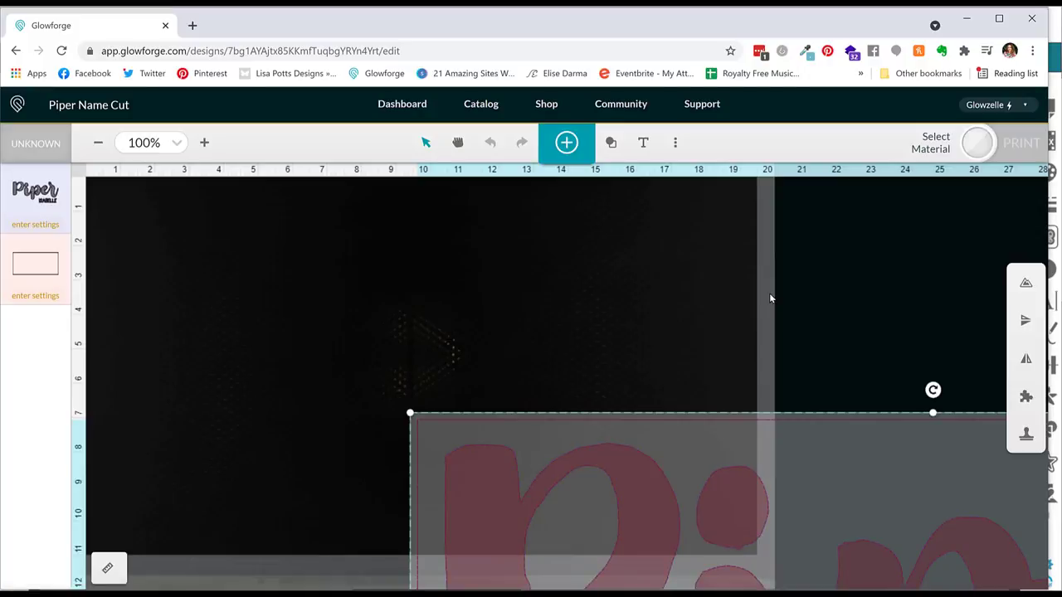
# Step: Turn on Pro Passthrough for the uploaded design
pyautogui.click(674, 145)
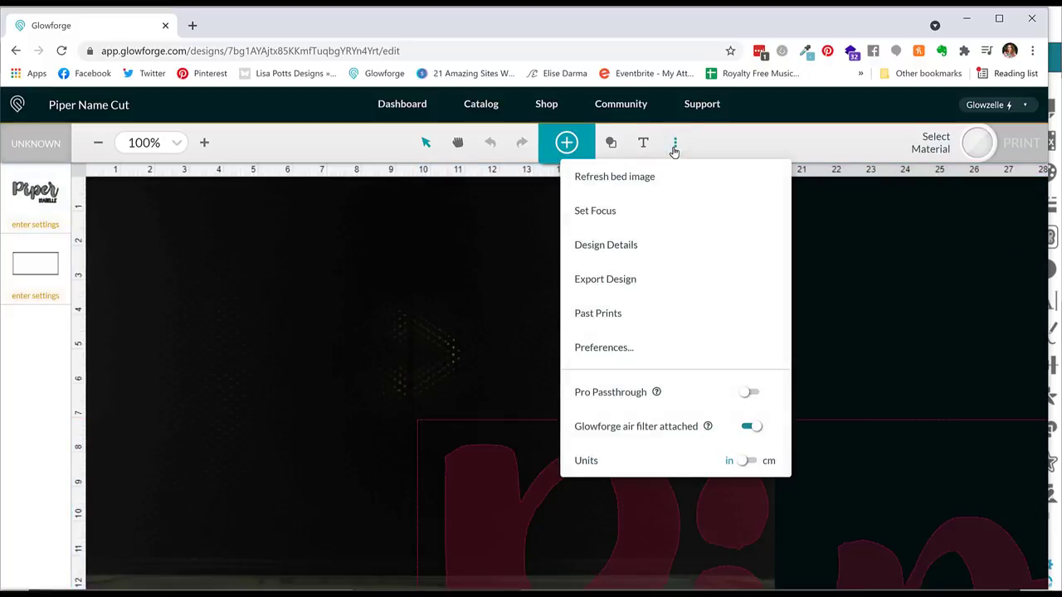
pyautogui.click(751, 394)
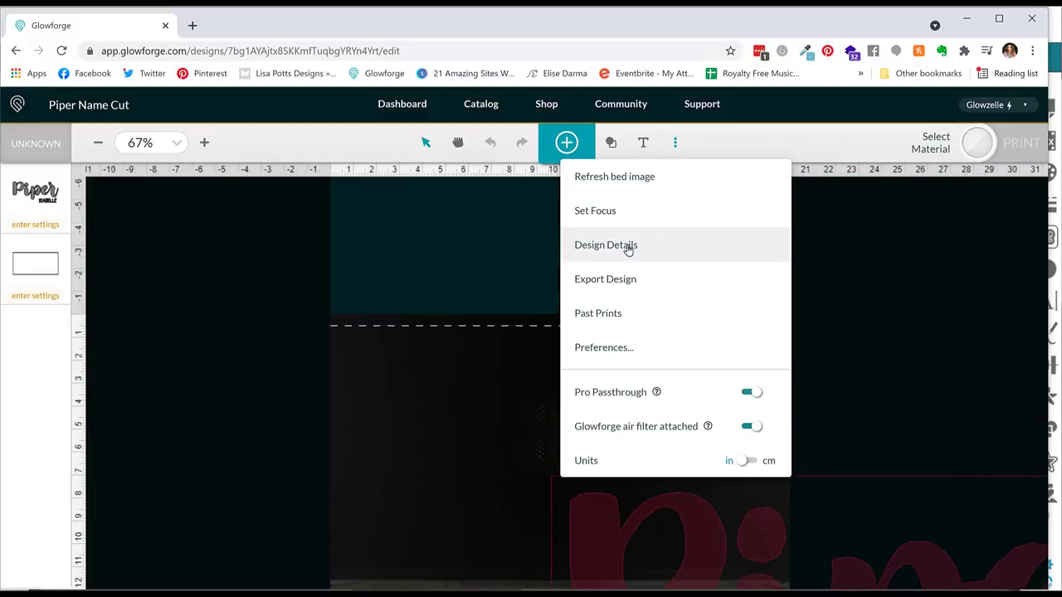
pyautogui.click(303, 307)
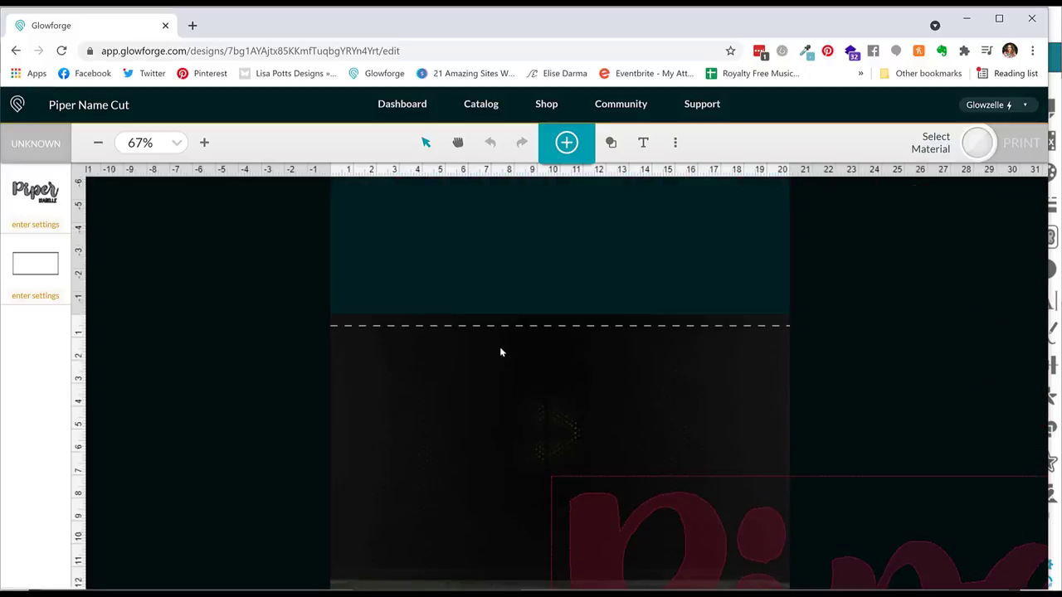
# Step: Rotate the whole framed name design 90° counterclockwise and position it on the bed with its lower end inside the printable area
pyautogui.moveTo(491, 410); pyautogui.dragTo(682, 555)
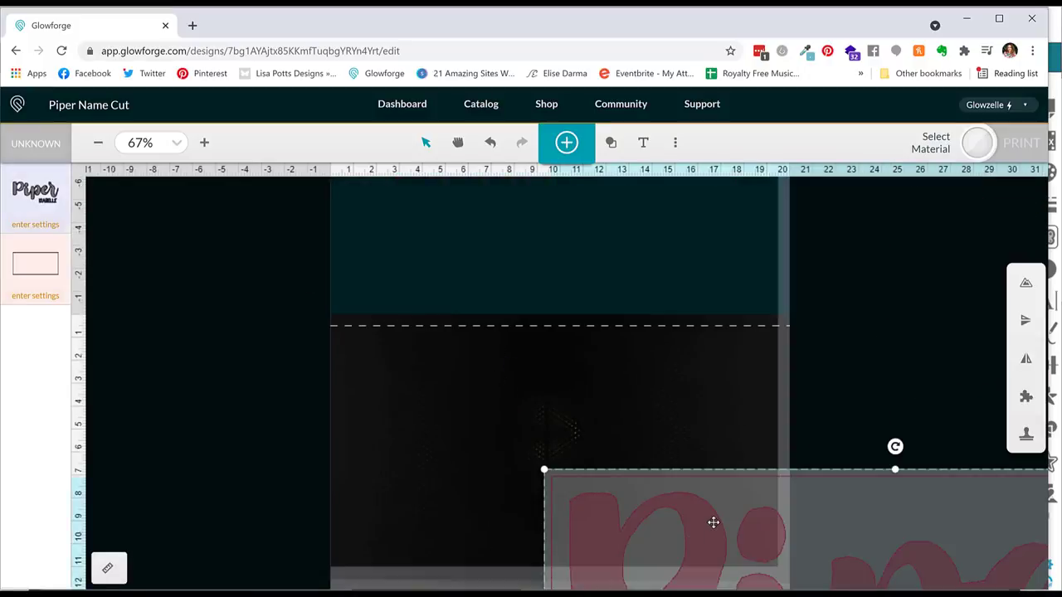
pyautogui.moveTo(713, 521); pyautogui.dragTo(444, 319)
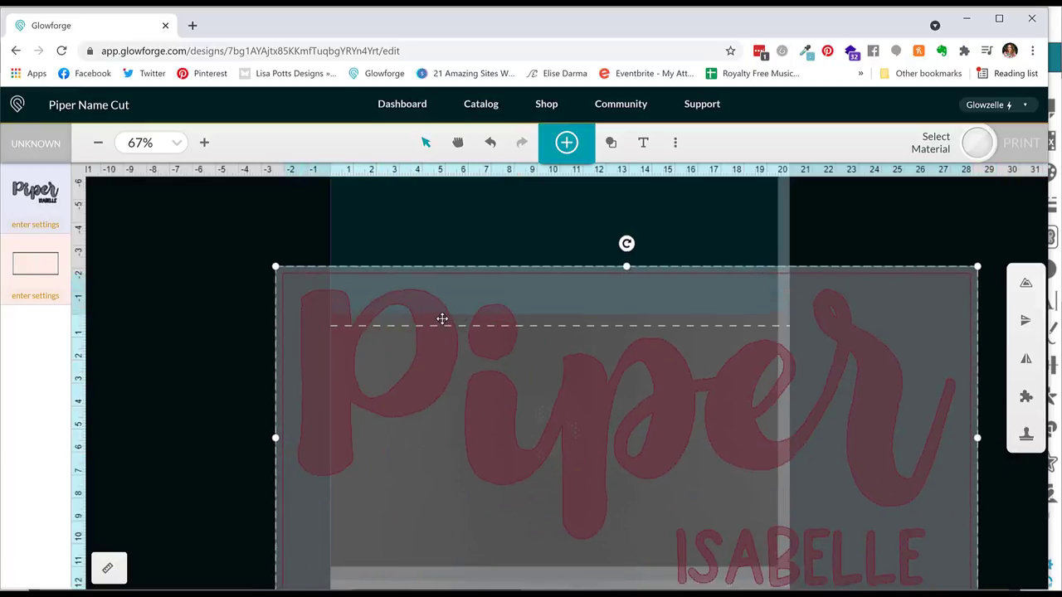
pyautogui.moveTo(626, 243); pyautogui.dragTo(512, 399)
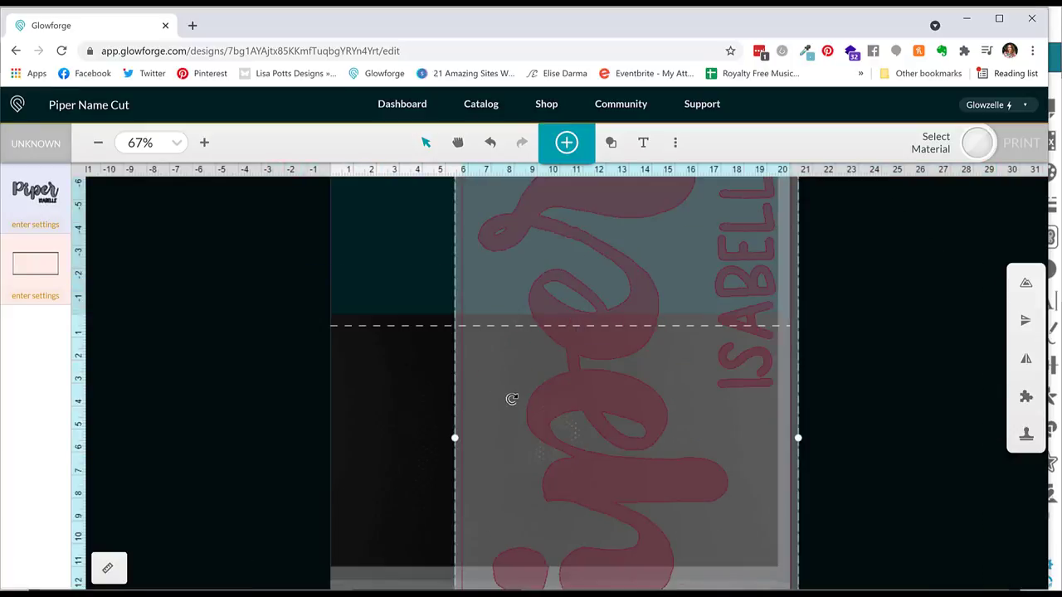
pyautogui.moveTo(564, 330); pyautogui.dragTo(571, 182)
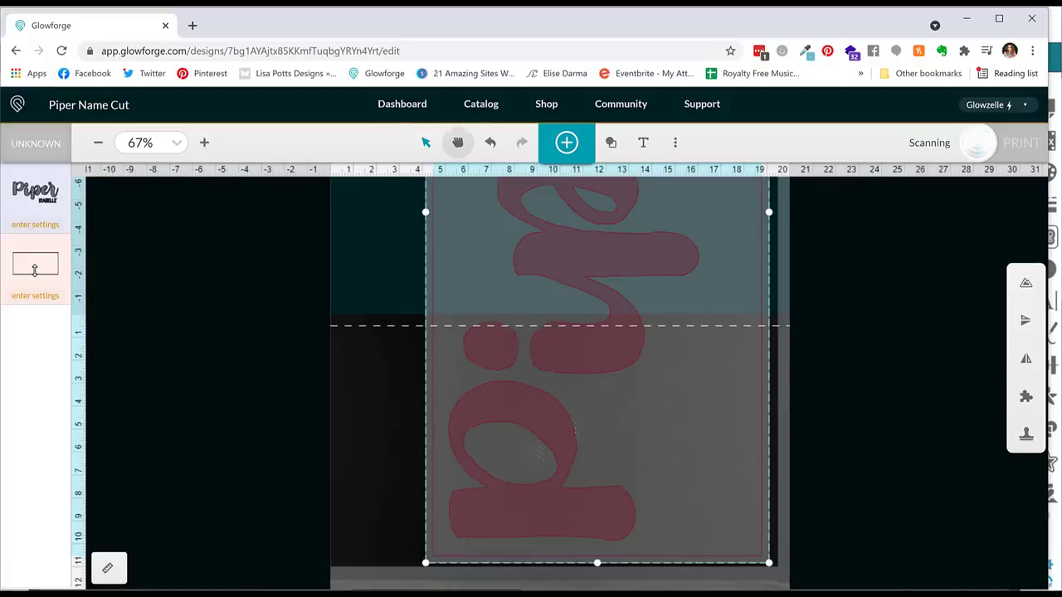
# Step: Reorder the operations so the rectangle frame comes before the name lettering
pyautogui.moveTo(31, 200); pyautogui.dragTo(37, 269)
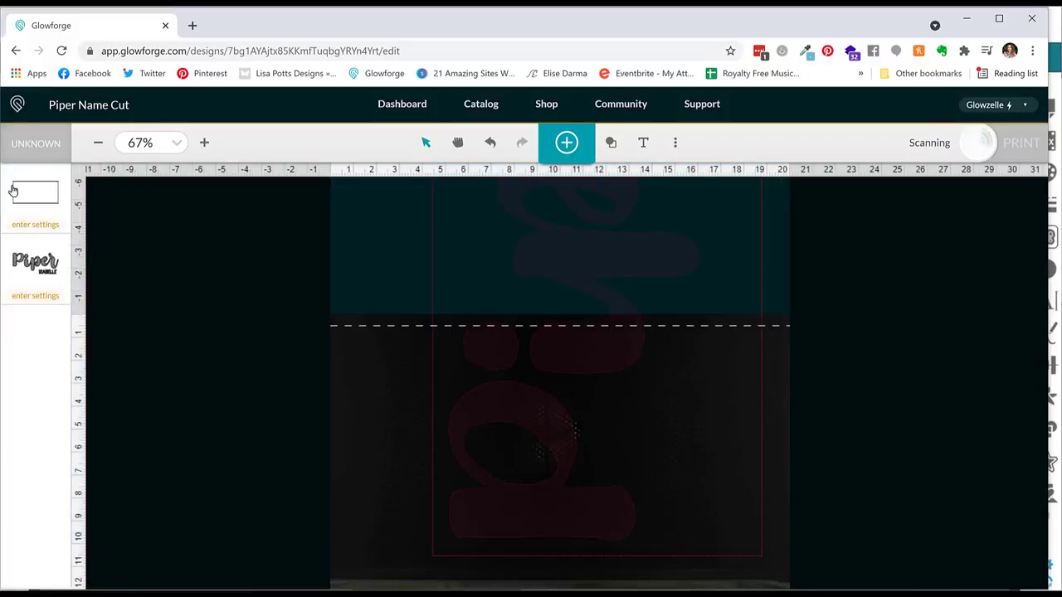